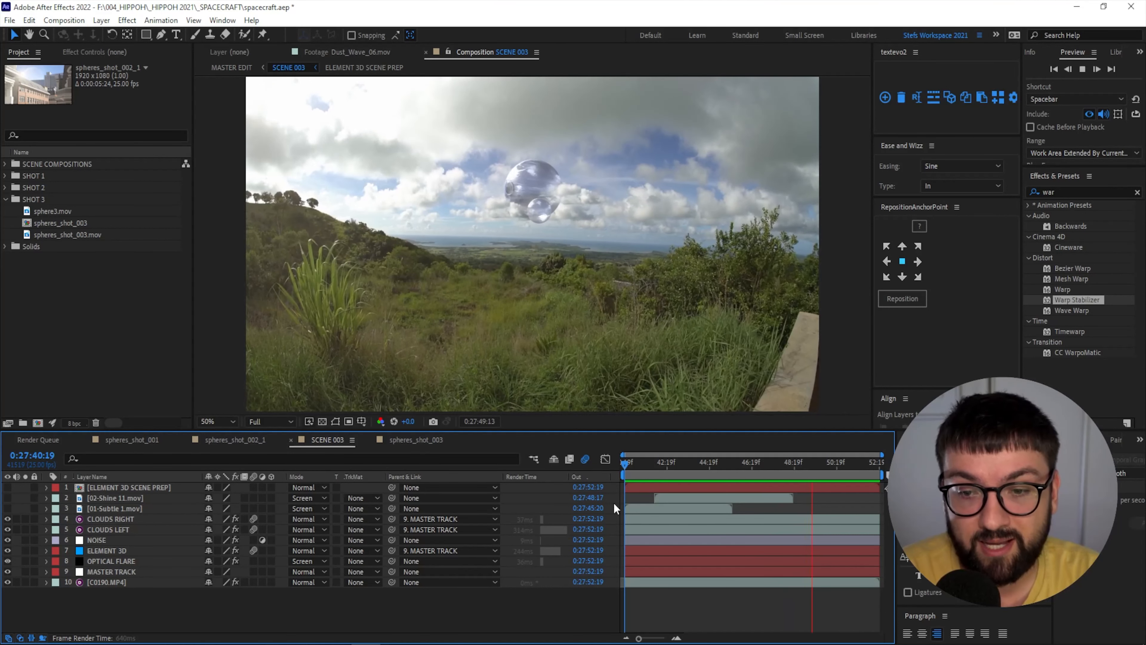
# Step: Play and scrub through the SCENE 003 composition to examine the spheres composited into the sky
pyautogui.press('space')
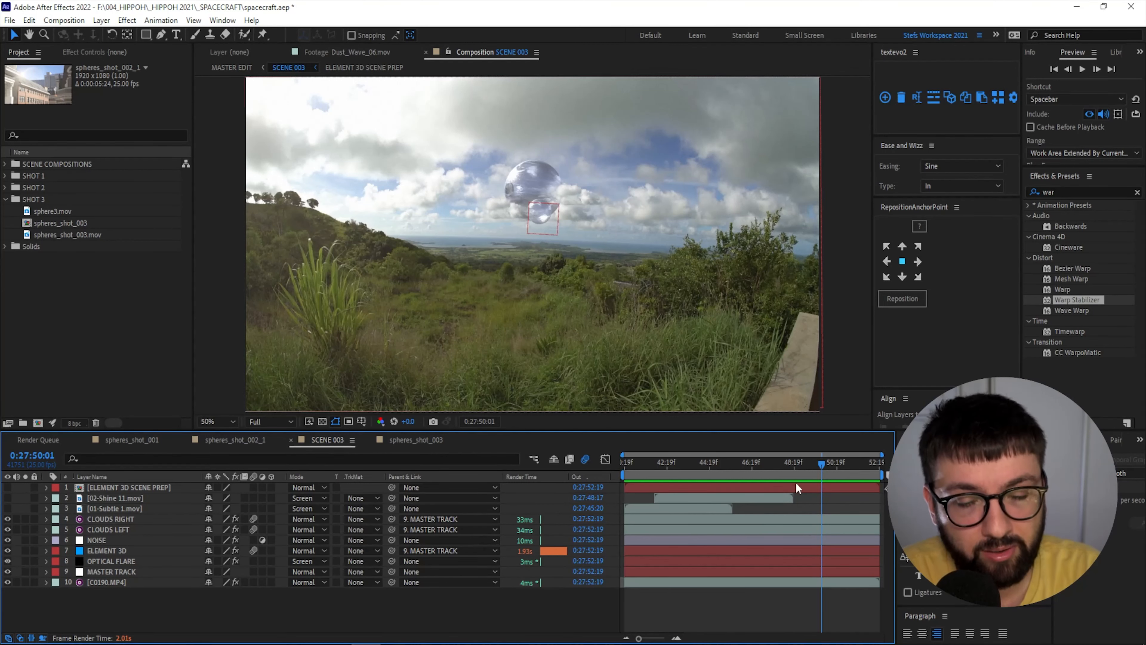
pyautogui.moveTo(646, 463); pyautogui.dragTo(700, 463)
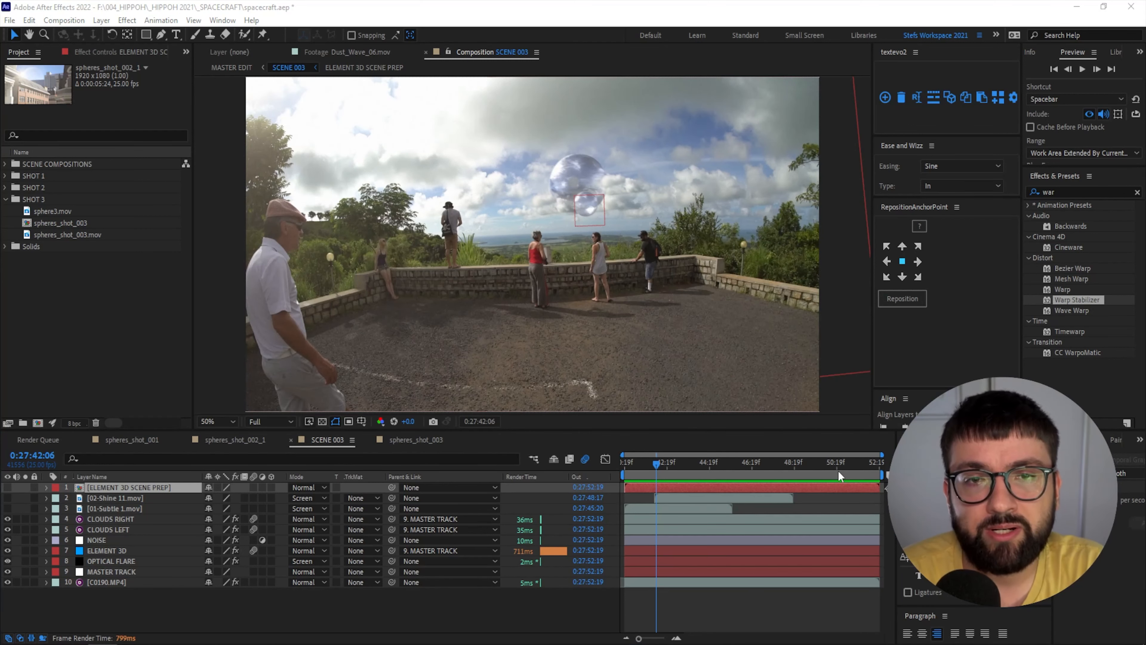
pyautogui.moveTo(728, 470); pyautogui.dragTo(707, 479)
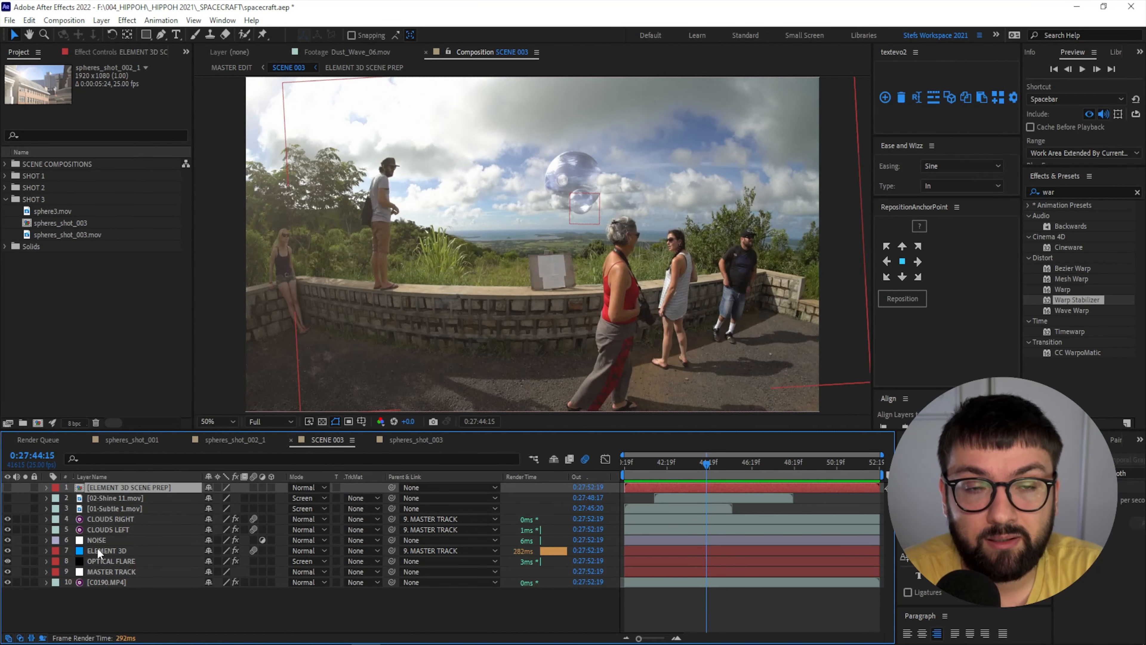
# Step: Turn the Lumetri Color effect back on for the ELEMENT 3D layer
pyautogui.press('space')
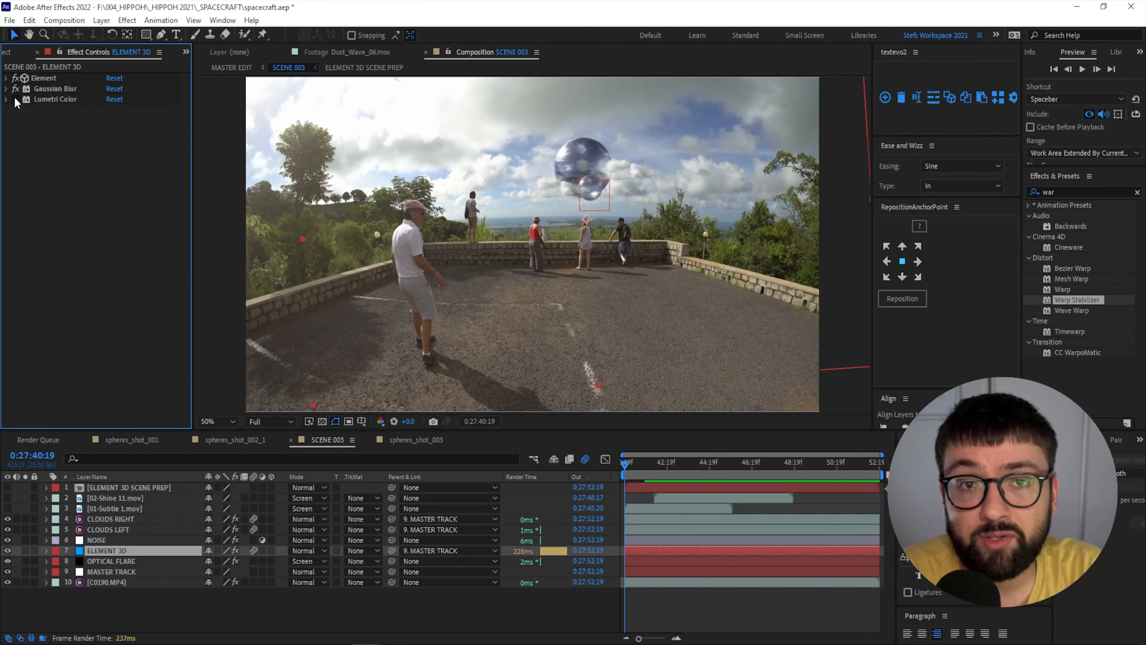
pyautogui.click(15, 100)
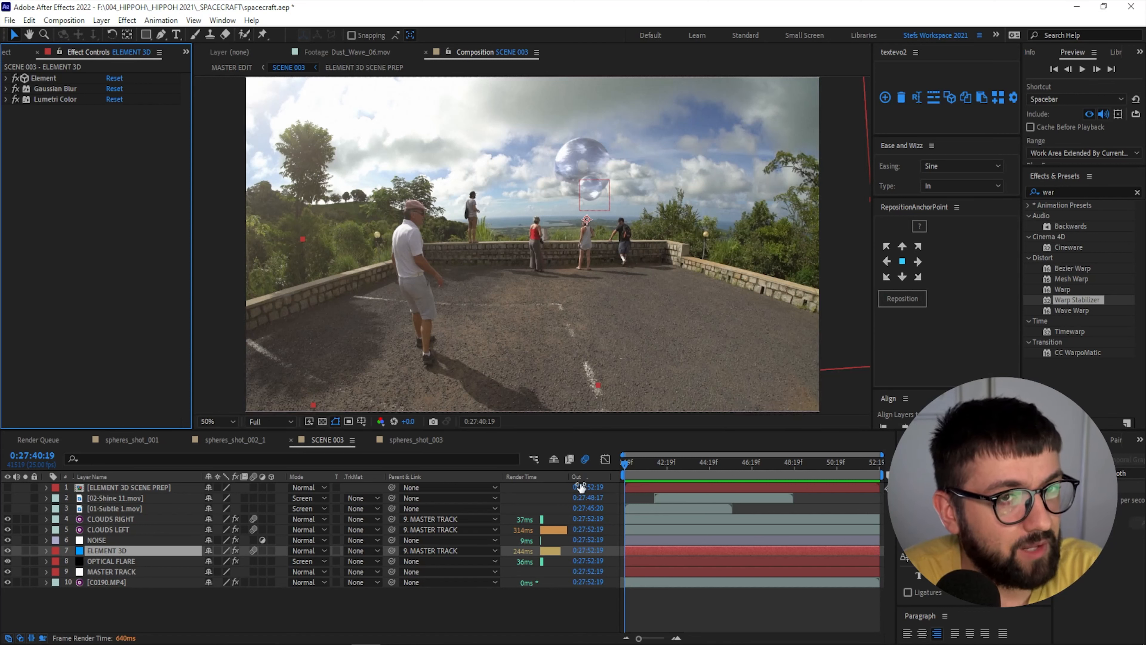
# Step: Toggle the CLOUDS LEFT layer off and on to compare the spheres with and without the masked clouds in front
pyautogui.click(110, 527)
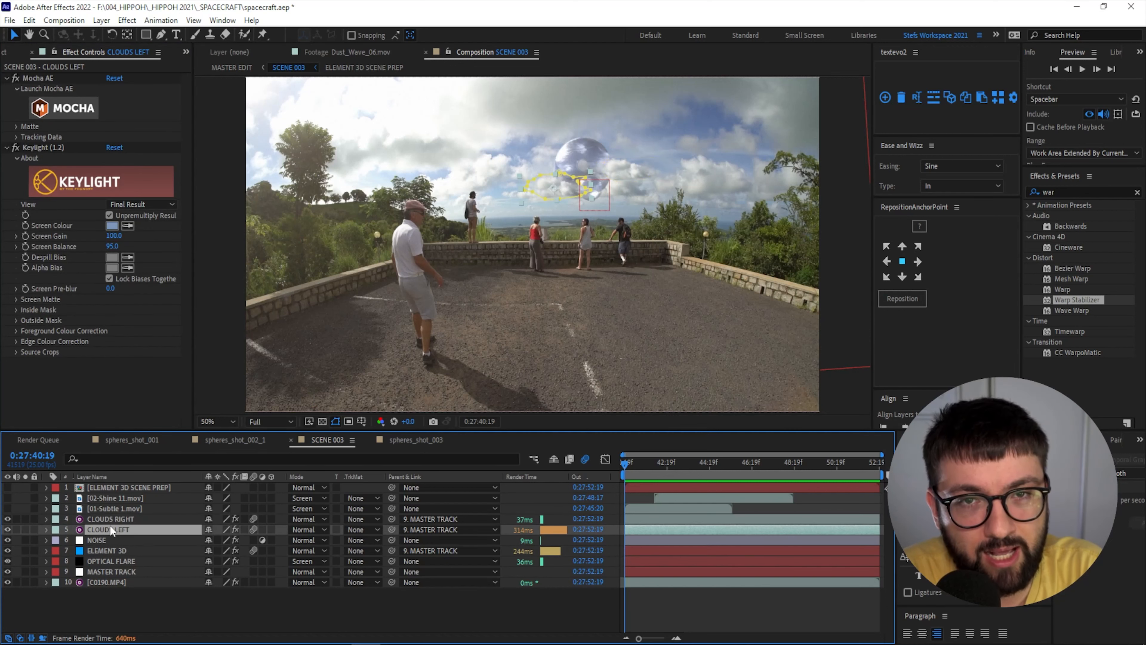
pyautogui.scroll(2, 559, 224)
pyautogui.moveTo(630, 172); pyautogui.dragTo(521, 310)
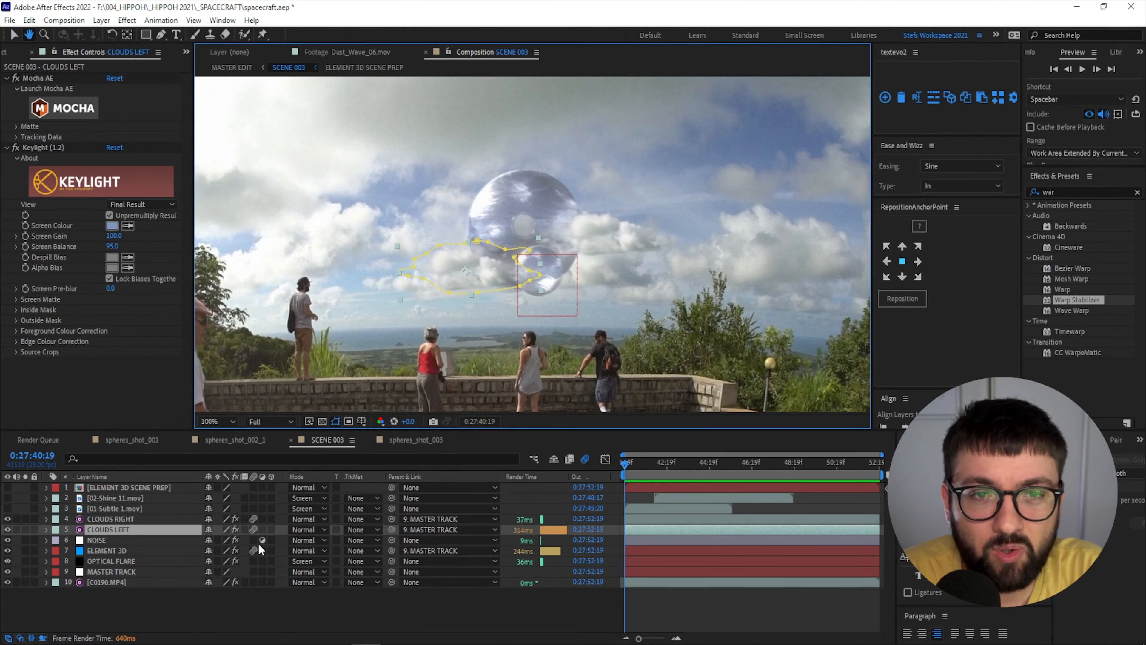
pyautogui.click(74, 600)
pyautogui.click(7, 530)
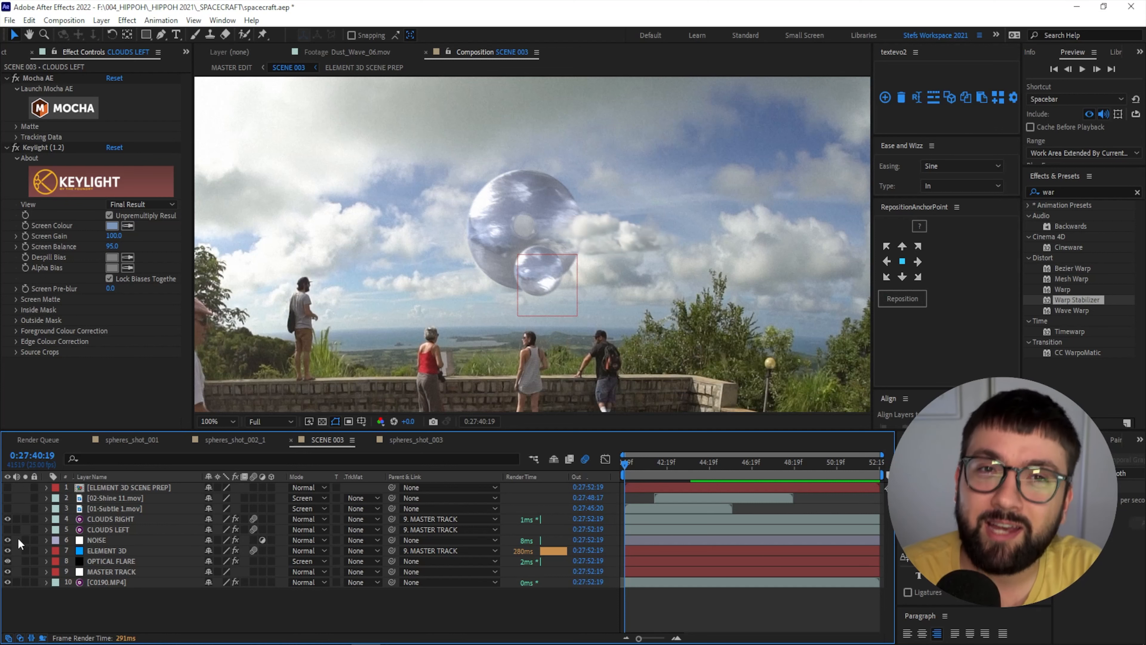
pyautogui.click(8, 529)
# Step: Fit the SCENE 003 frame in the viewer and play and scrub through it to examine how the spheres follow the camera movement
pyautogui.click(218, 421)
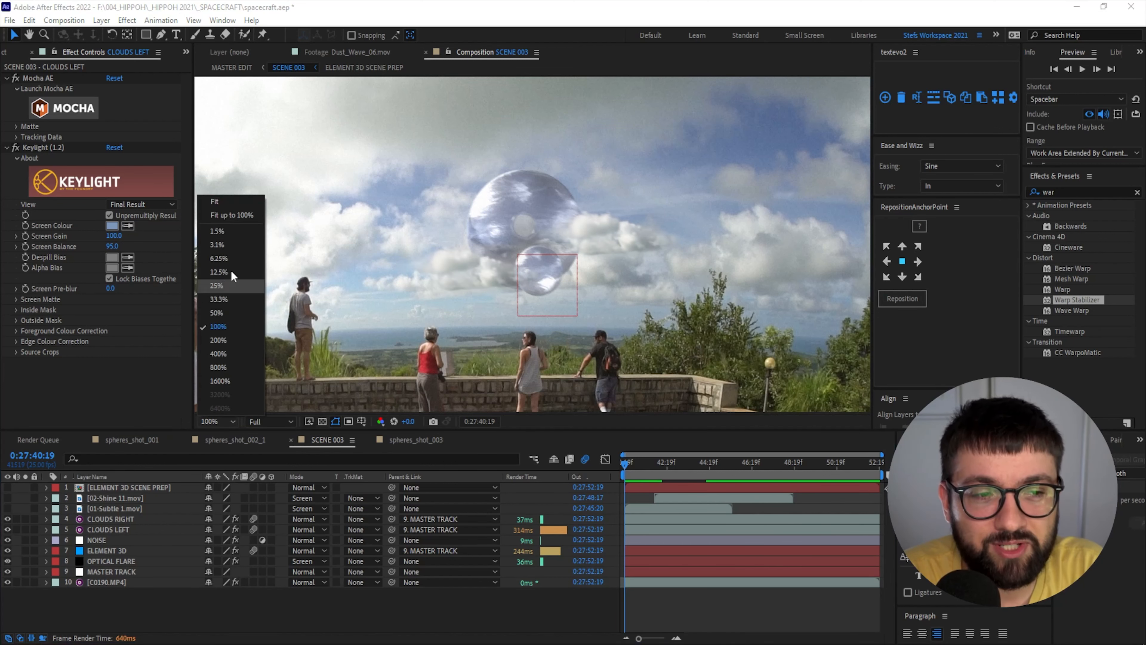
pyautogui.click(223, 207)
pyautogui.press('space')
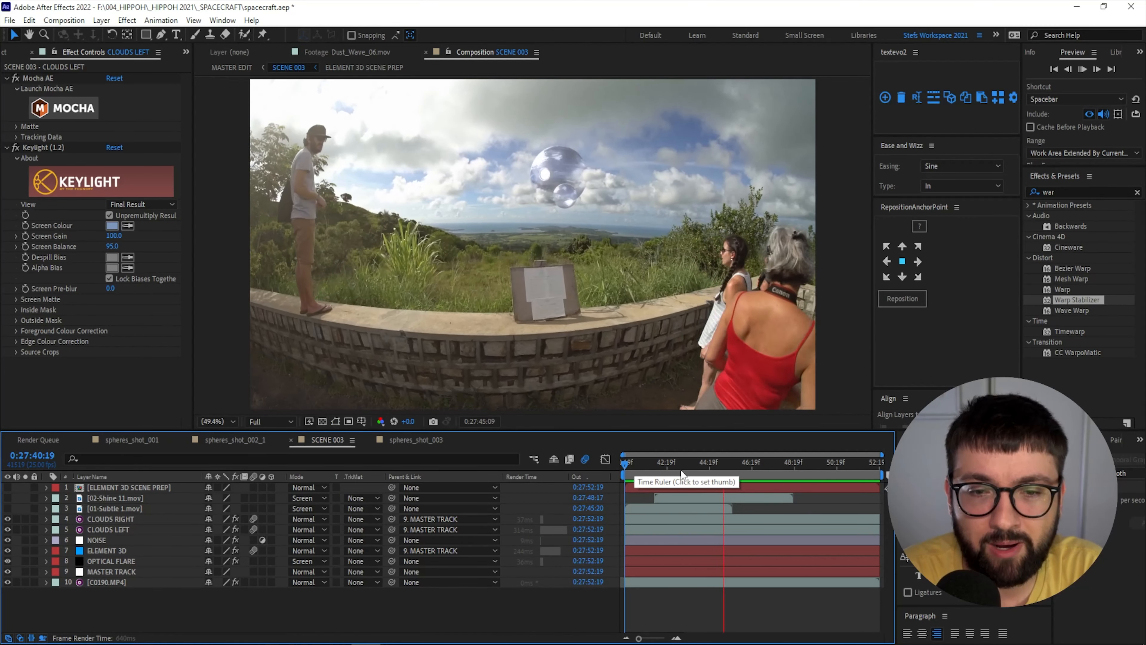
pyautogui.press('space')
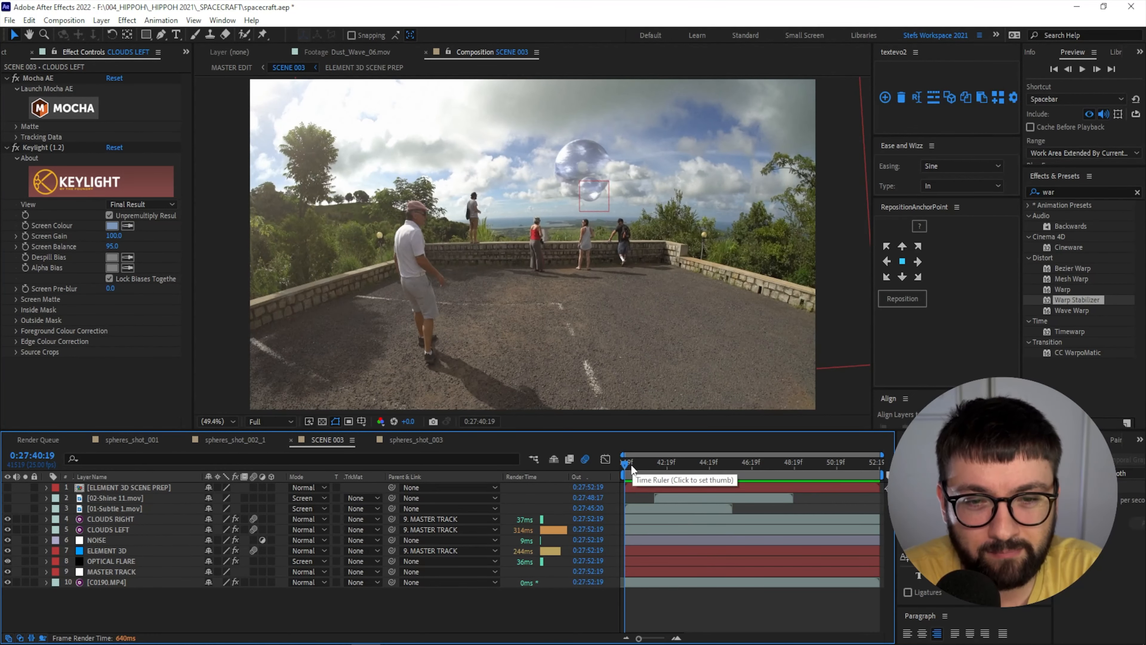
pyautogui.moveTo(637, 465); pyautogui.dragTo(799, 461)
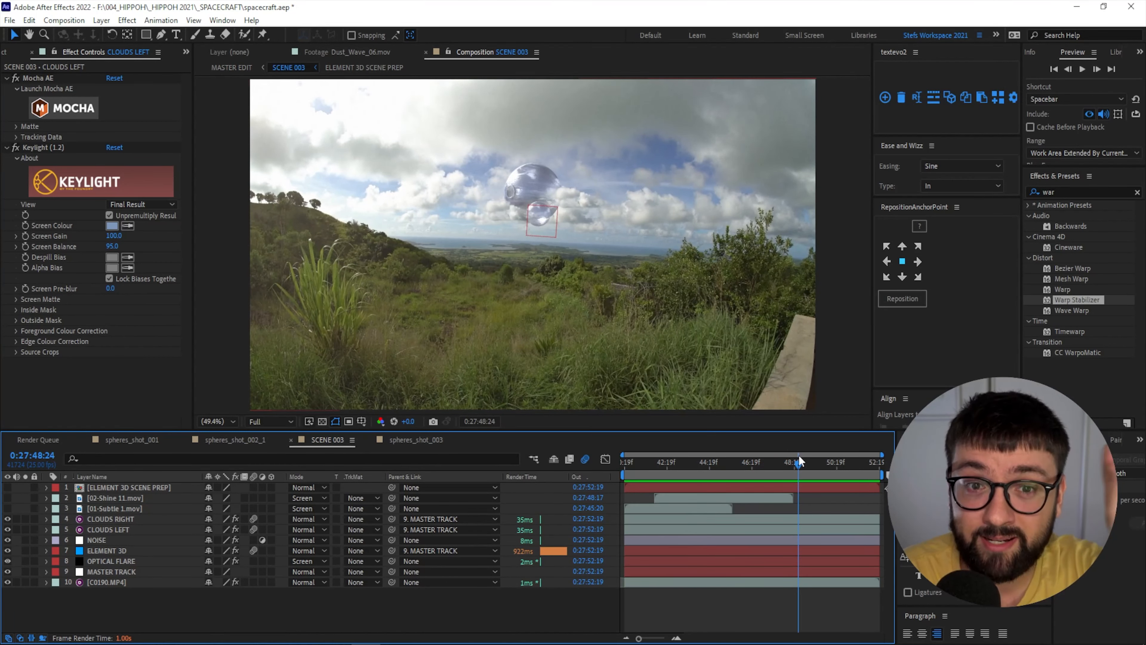
pyautogui.moveTo(799, 461); pyautogui.dragTo(718, 470)
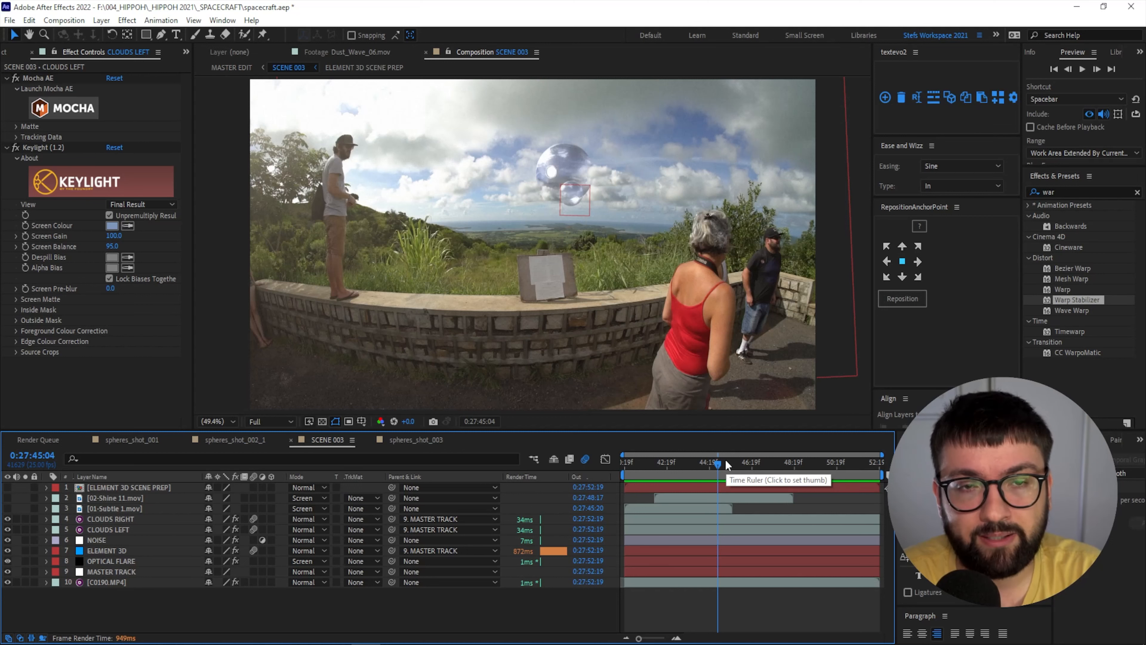
pyautogui.moveTo(725, 460); pyautogui.dragTo(610, 485)
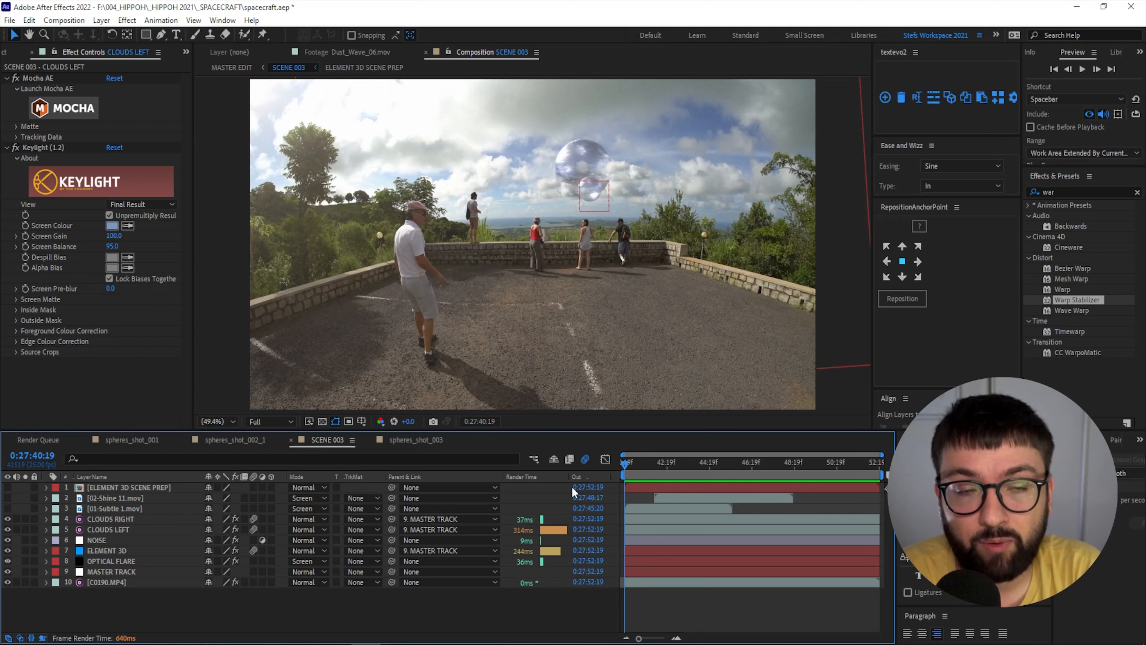
pyautogui.press('space')
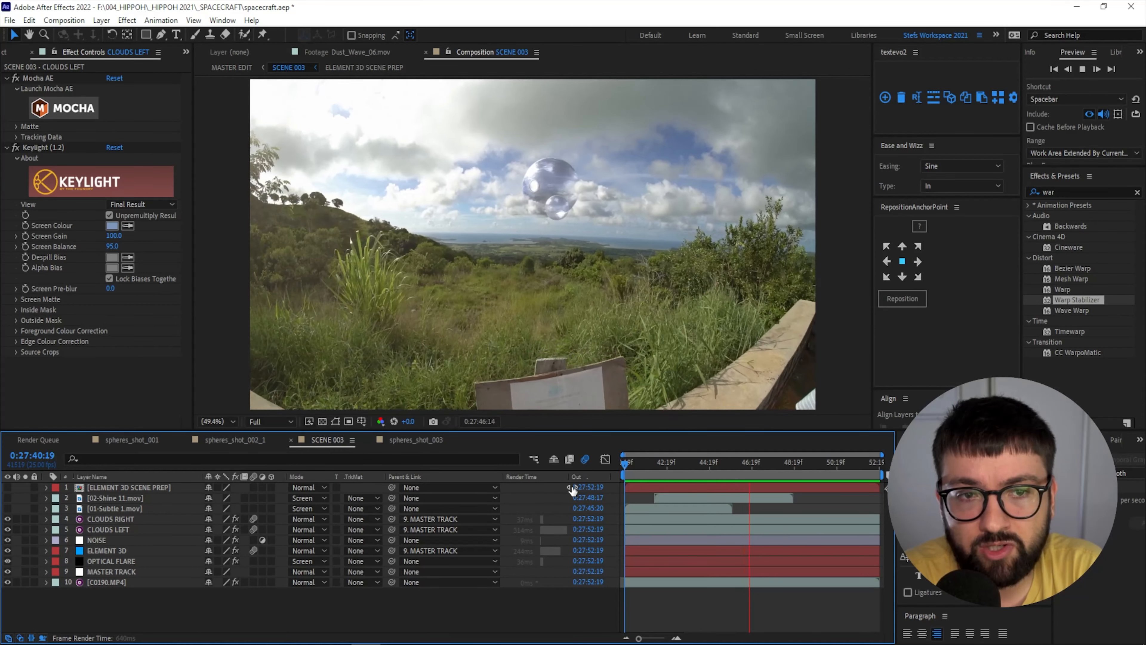
pyautogui.click(632, 465)
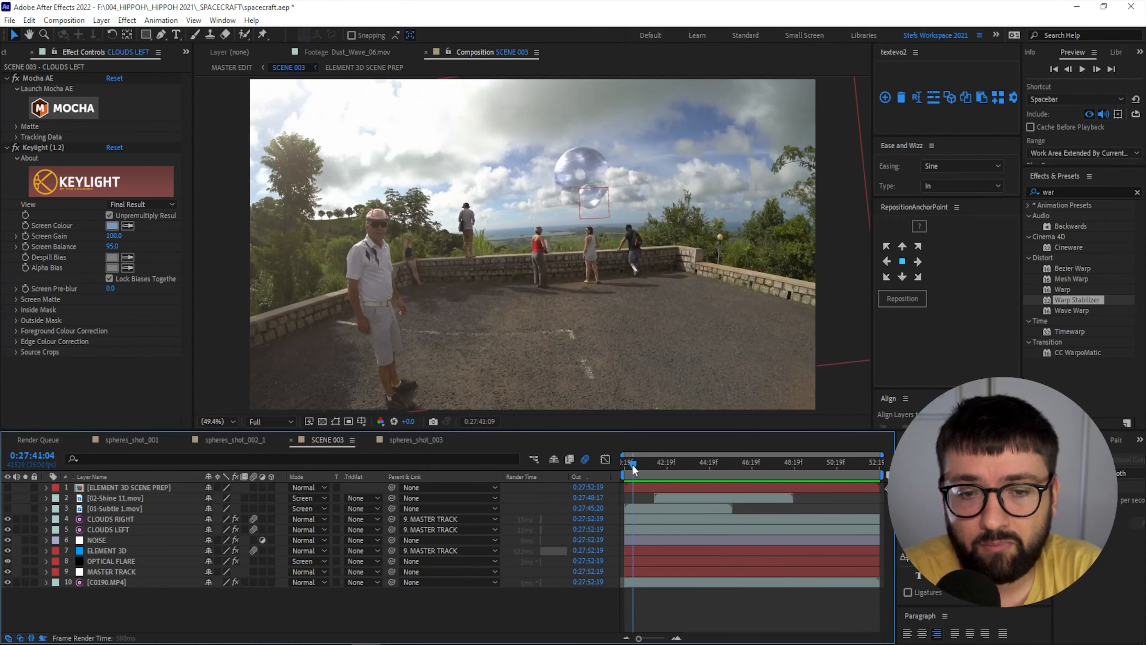
pyautogui.moveTo(632, 464); pyautogui.dragTo(701, 459)
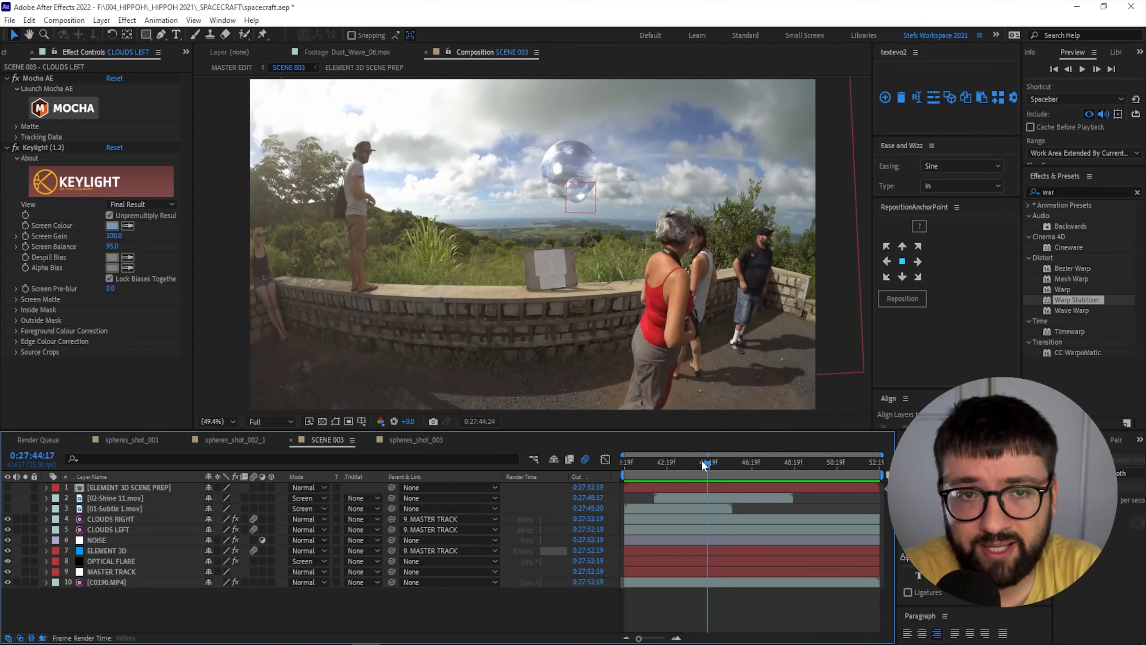
pyautogui.press('space')
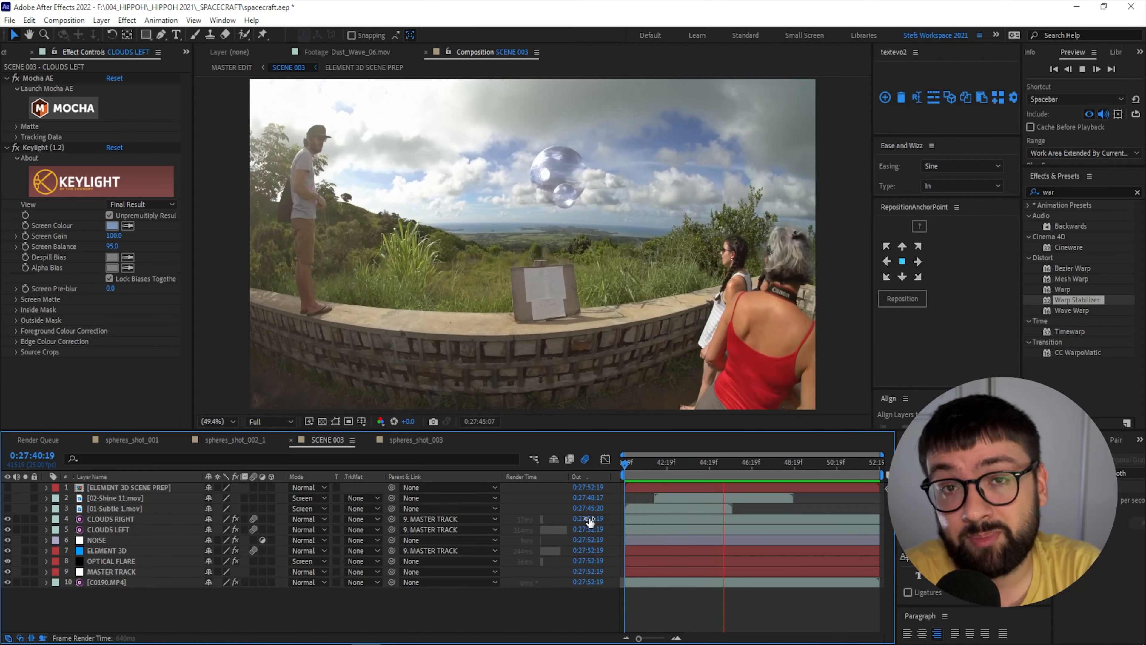
pyautogui.click(667, 467)
pyautogui.press('space')
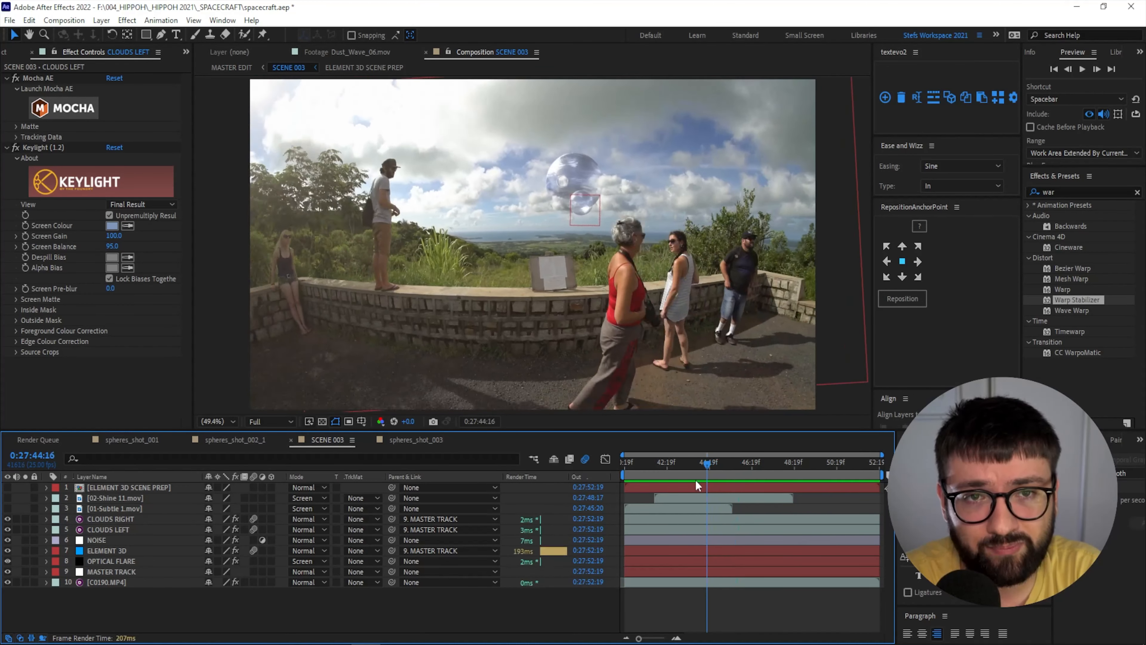
pyautogui.click(738, 480)
pyautogui.moveTo(738, 480); pyautogui.dragTo(625, 486)
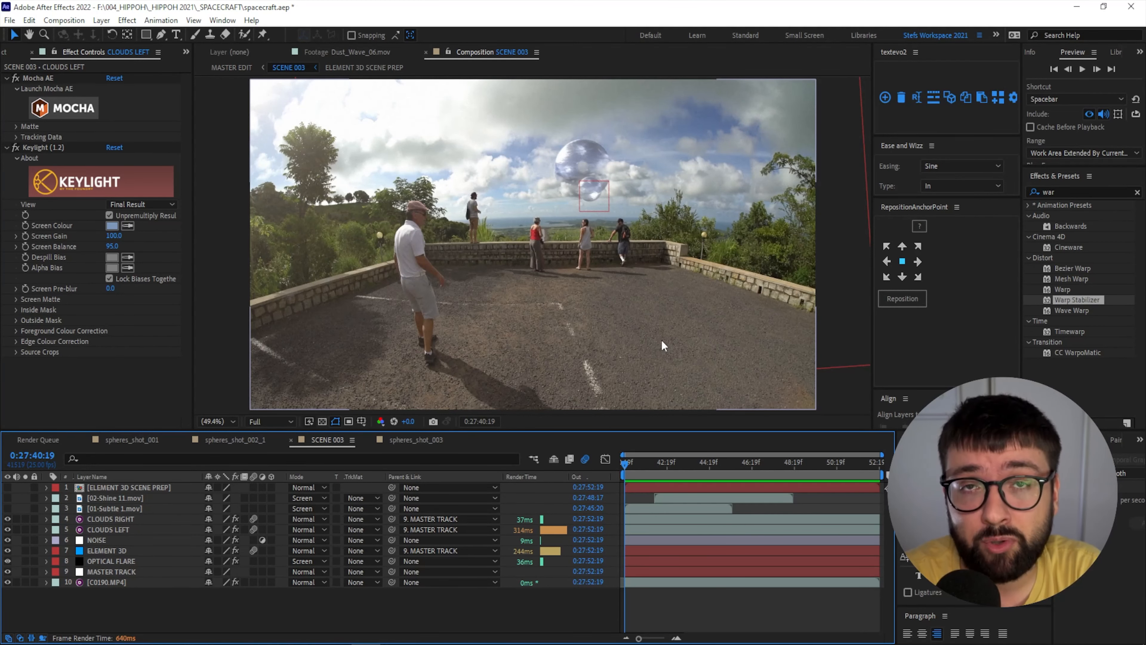
pyautogui.moveTo(639, 461); pyautogui.dragTo(720, 461)
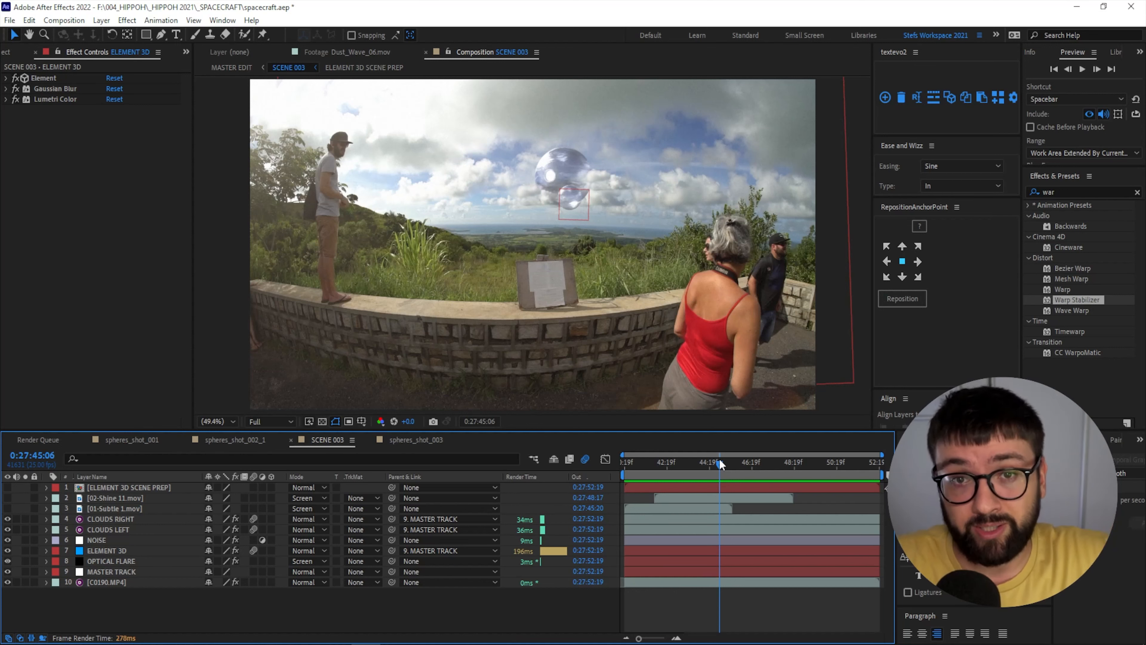
pyautogui.moveTo(721, 464); pyautogui.dragTo(670, 462)
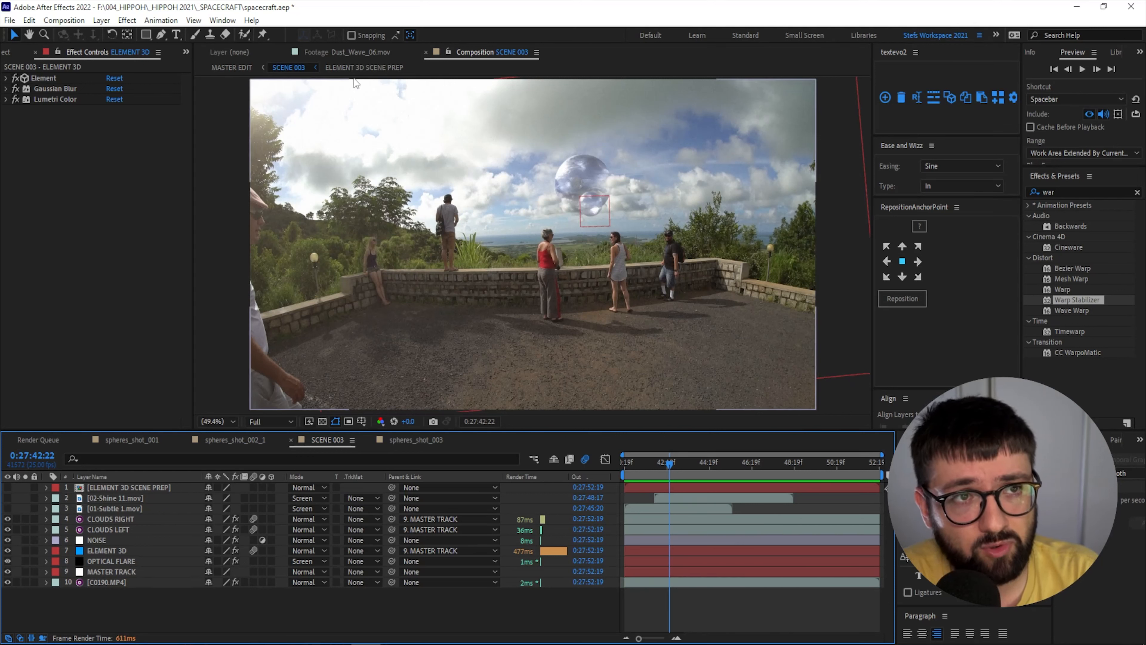
pyautogui.moveTo(727, 461); pyautogui.dragTo(853, 463)
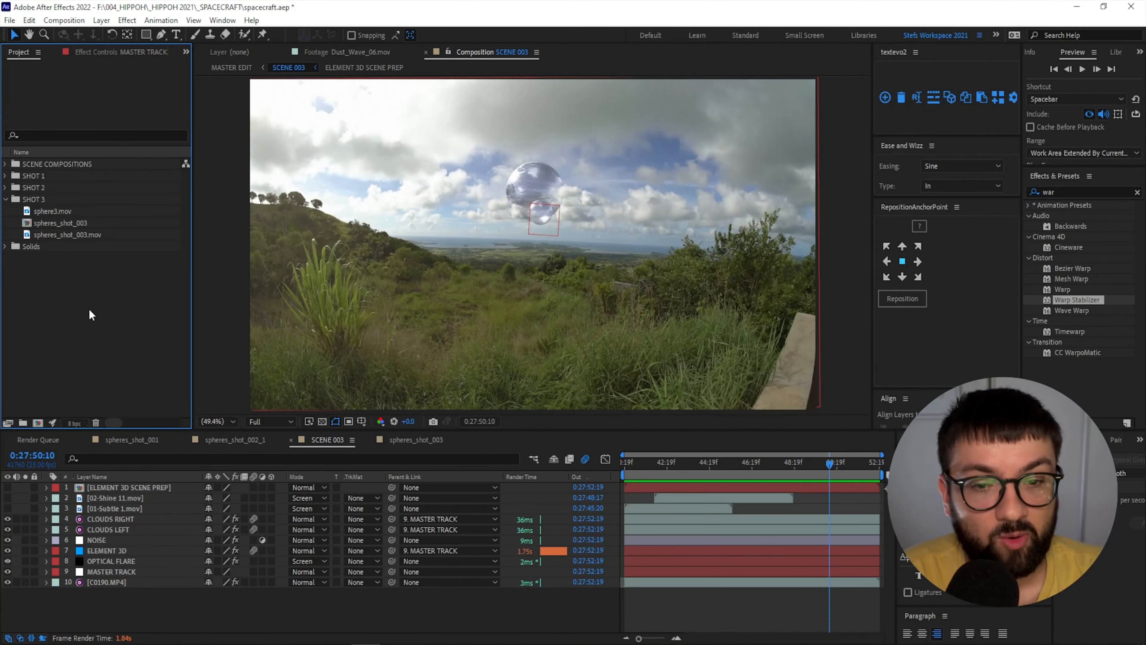
# Step: Open the spheres_shot_003 composition and add the spheres_shot_003.mov footage to it as a layer
pyautogui.click(401, 440)
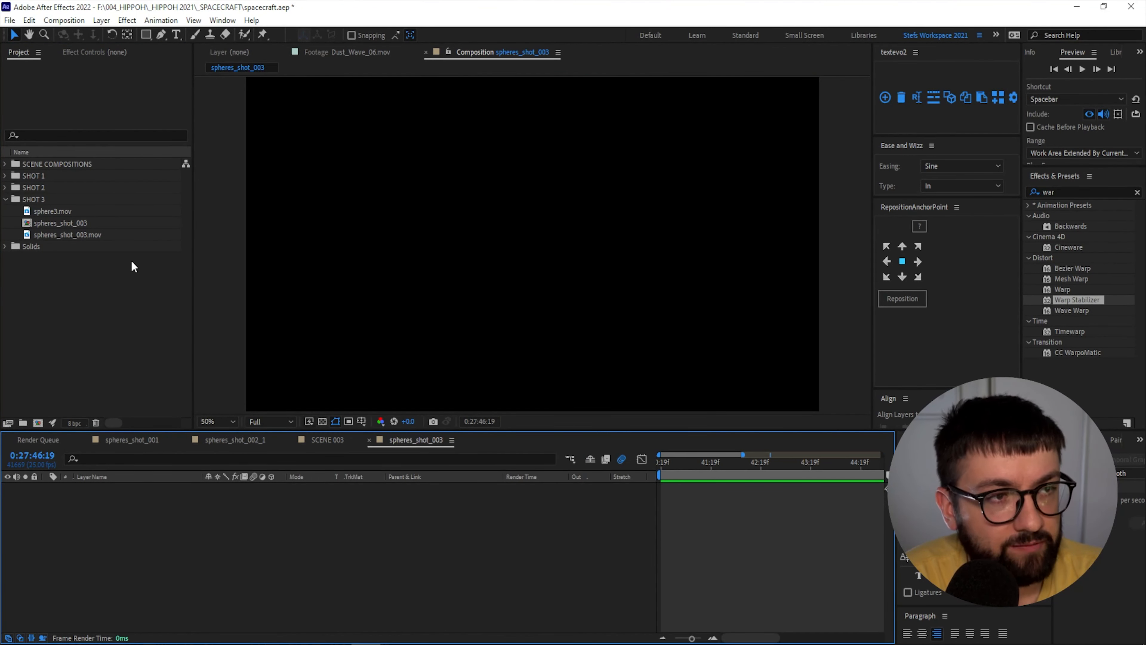
pyautogui.click(59, 236)
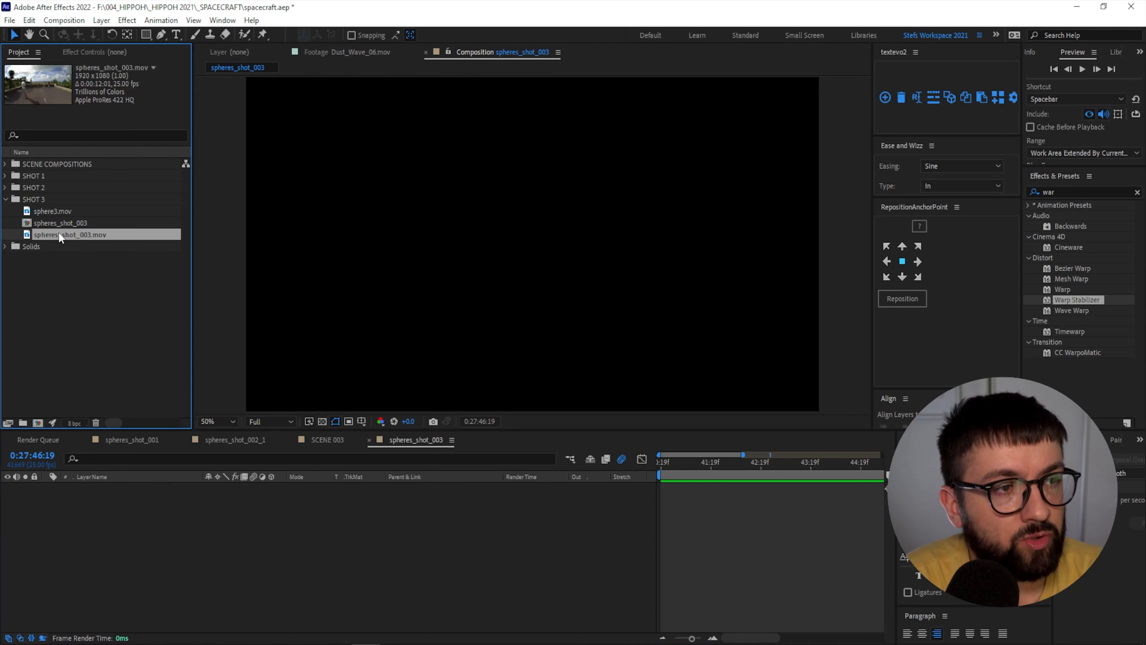
pyautogui.moveTo(60, 232); pyautogui.dragTo(272, 543)
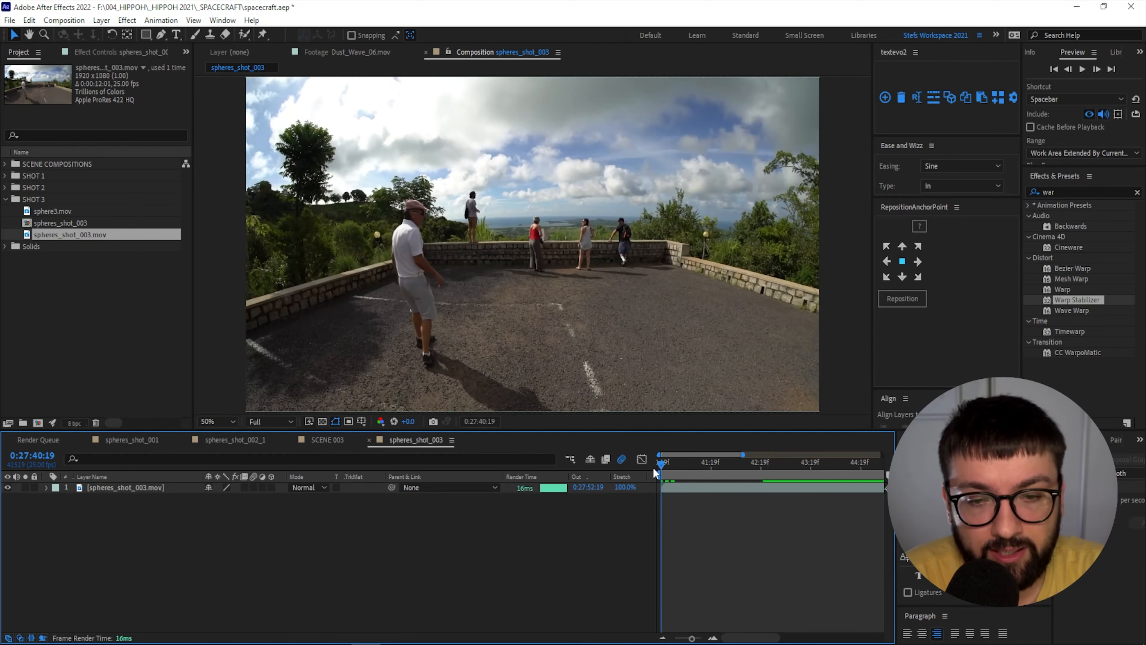
# Step: Play and scrub through the raw spheres_shot_003.mov footage across its full duration to examine the camera movement and the people in the shot
pyautogui.moveTo(653, 467); pyautogui.dragTo(681, 467)
pyautogui.moveTo(693, 638); pyautogui.dragTo(666, 640)
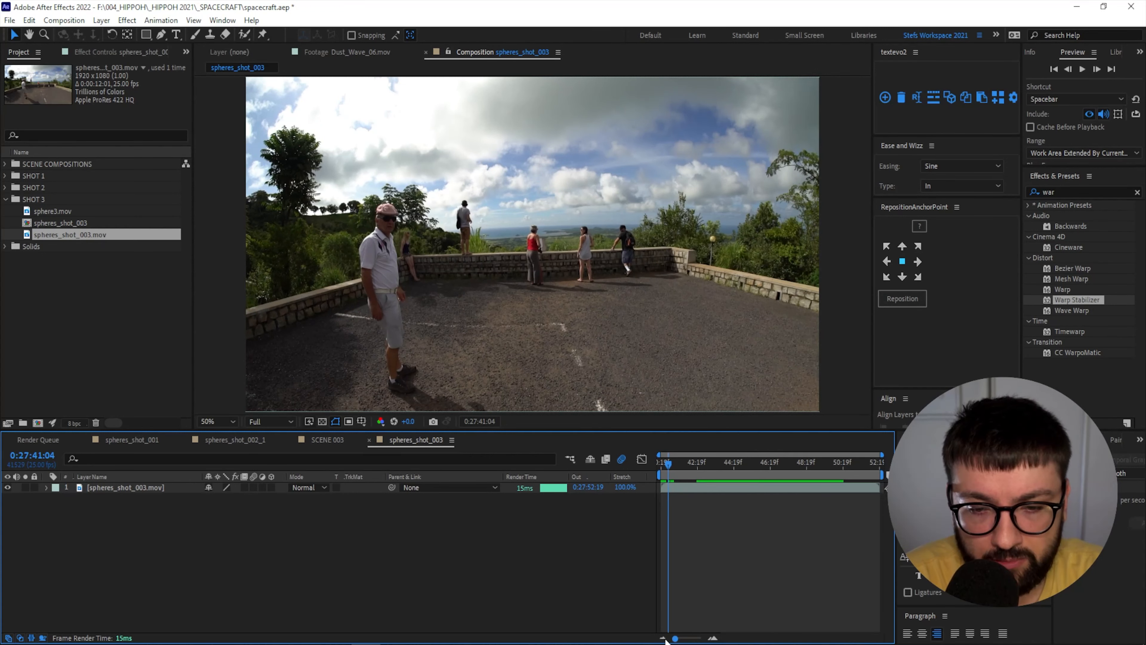
pyautogui.press('space')
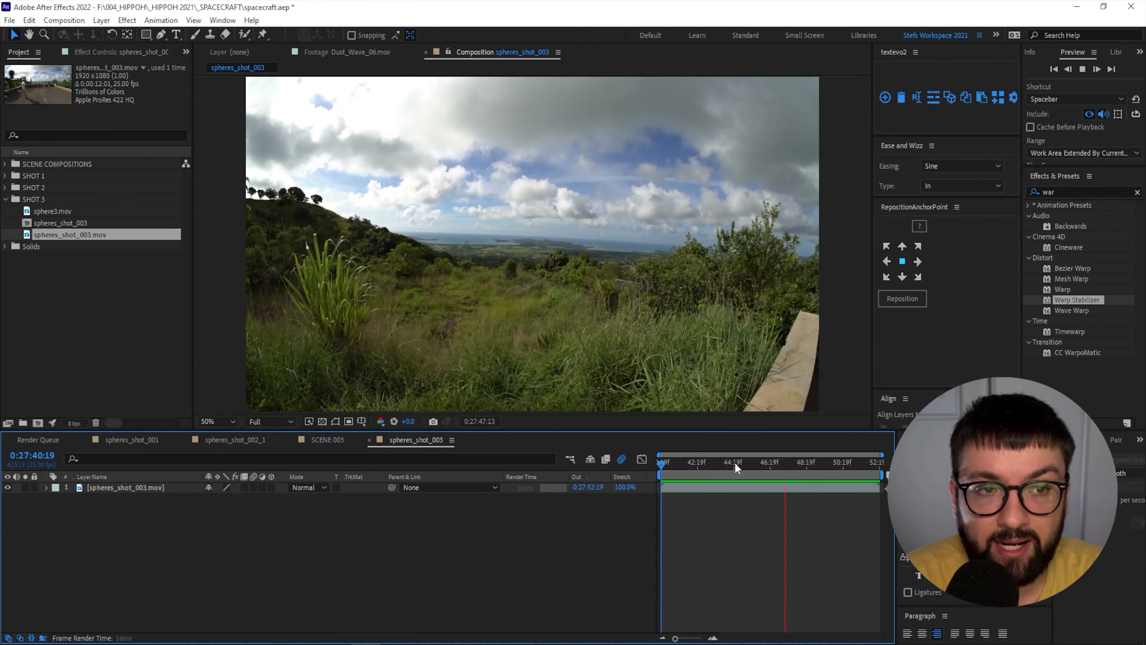
pyautogui.press('space')
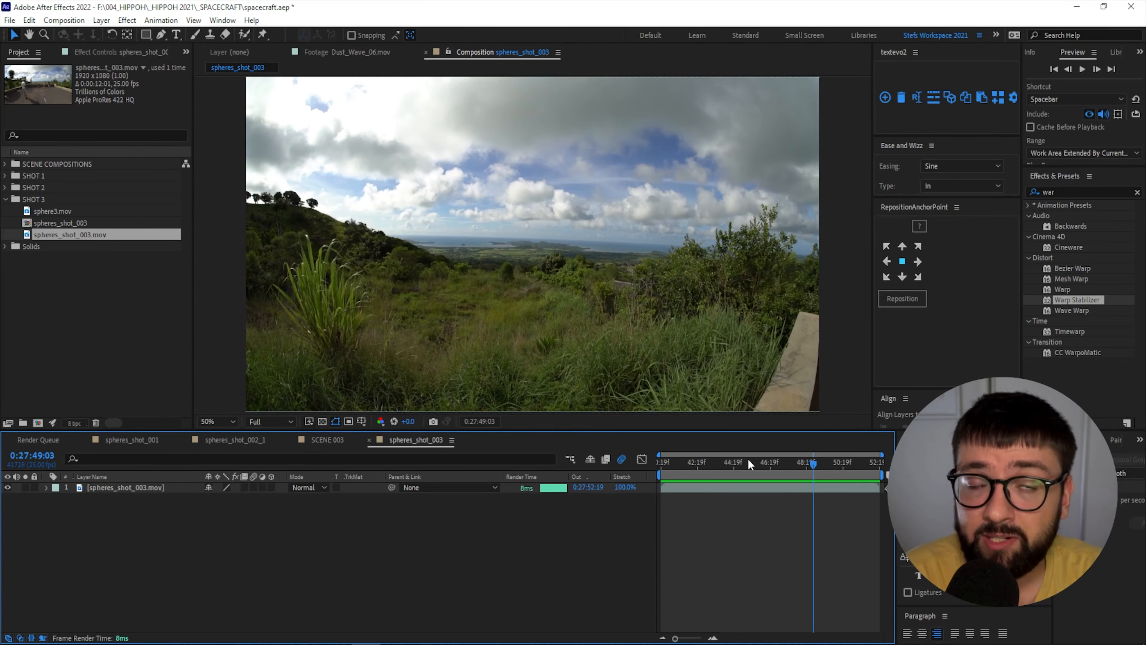
pyautogui.moveTo(773, 464); pyautogui.dragTo(691, 468)
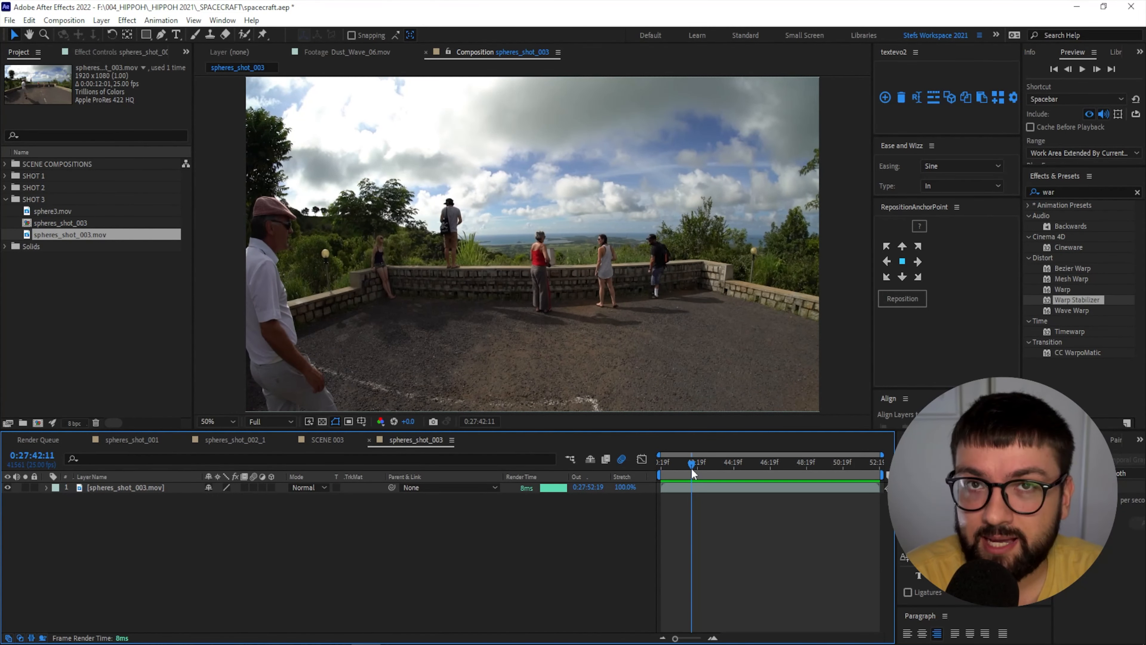
pyautogui.moveTo(691, 468); pyautogui.dragTo(650, 472)
pyautogui.press('space')
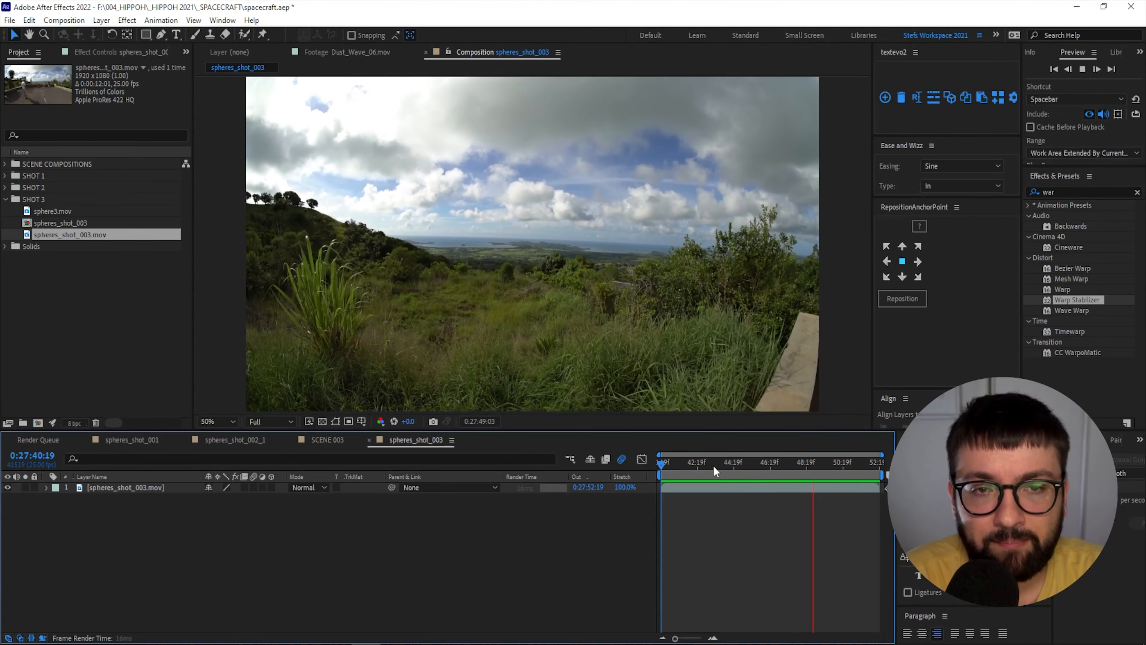
pyautogui.click(735, 465)
pyautogui.moveTo(739, 466)
pyautogui.mouseDown()
pyautogui.moveTo(682, 467)
pyautogui.moveTo(759, 469)
pyautogui.moveTo(669, 466)
pyautogui.moveTo(729, 466)
pyautogui.mouseUp()
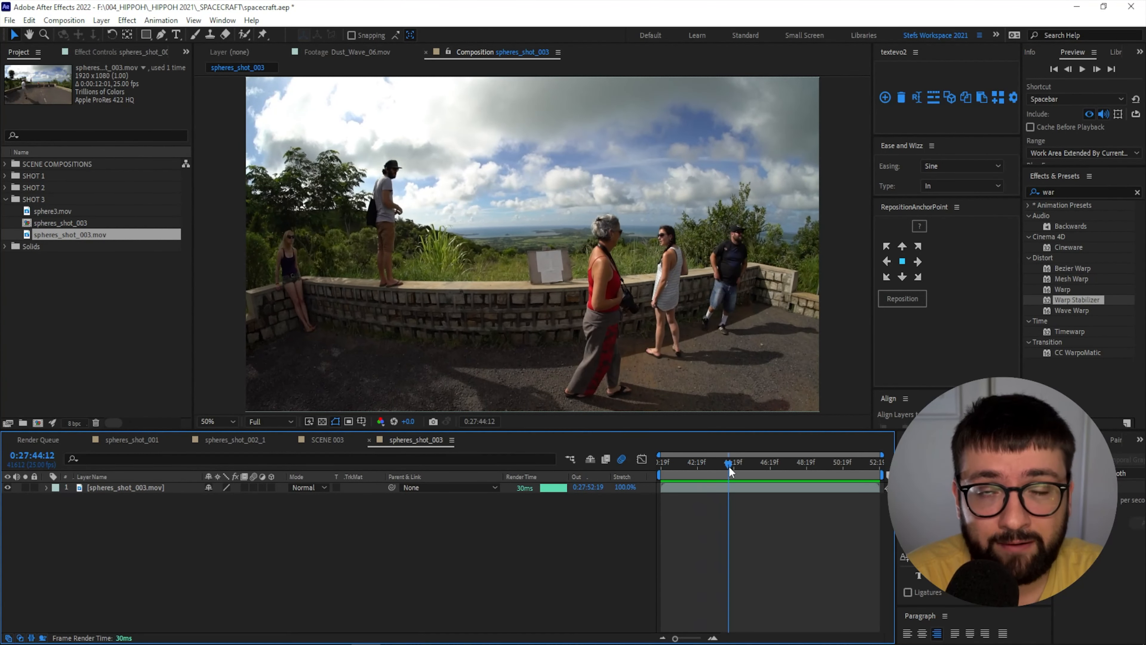
# Step: Select the spheres_shot_003.mov layer and display the available animation commands
pyautogui.click(121, 487)
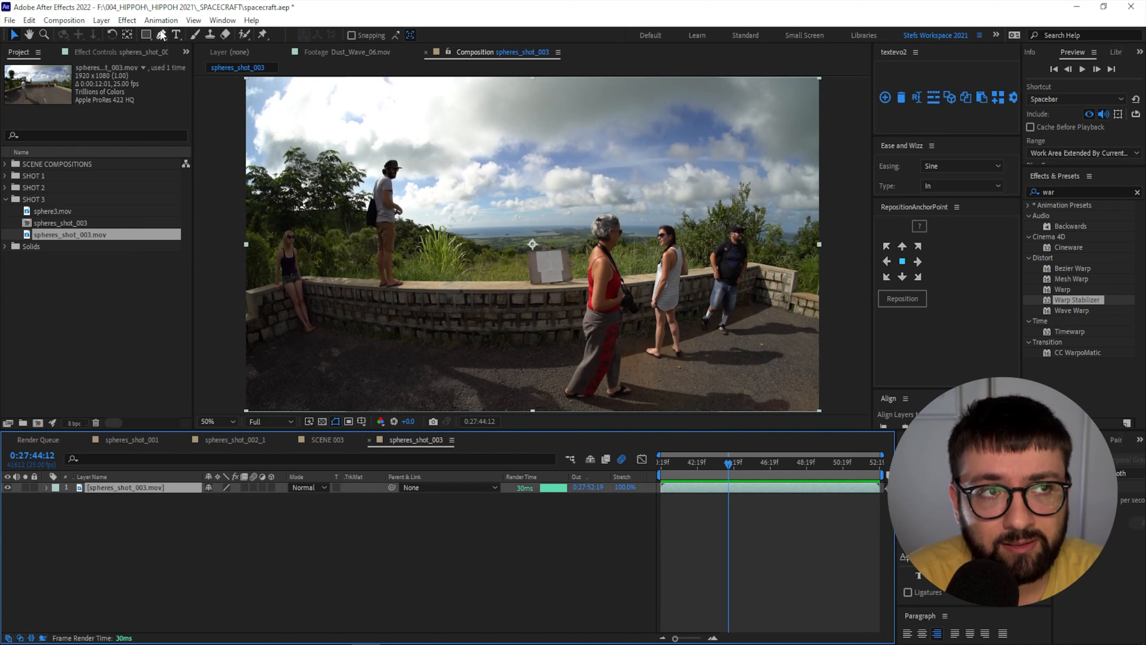
pyautogui.click(160, 20)
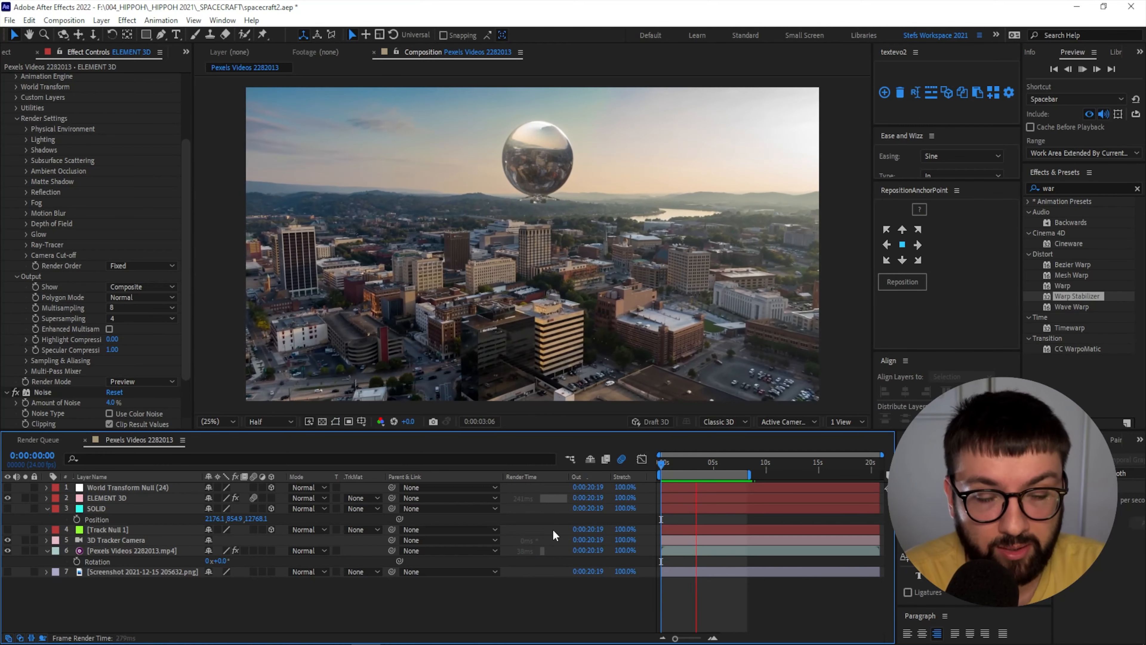
# Step: Scrub through the Pexels Videos 2282013 composition to examine the chrome sphere floating above the city
pyautogui.moveTo(721, 466); pyautogui.dragTo(695, 483)
pyautogui.moveTo(729, 480)
pyautogui.mouseDown()
pyautogui.moveTo(660, 486)
pyautogui.moveTo(710, 488)
pyautogui.mouseUp()
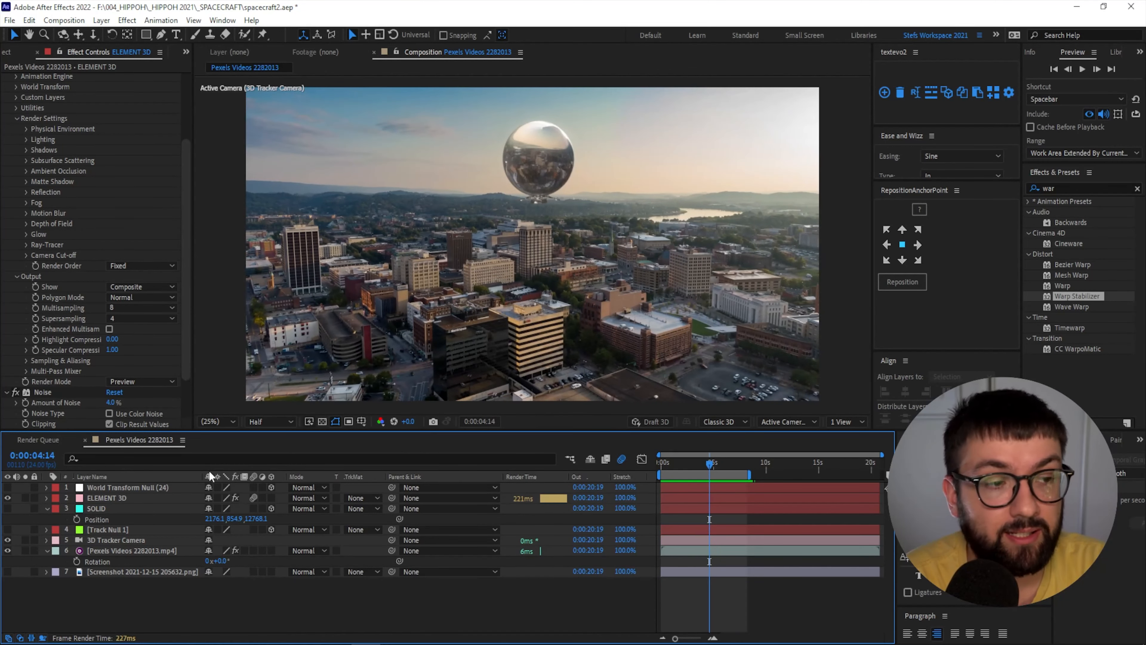
# Step: Inspect the 3D Camera Tracker effect on the Pexels Videos 2282013.mp4 layer and play the composition to examine its track points
pyautogui.click(106, 562)
pyautogui.click(115, 552)
pyautogui.click(53, 78)
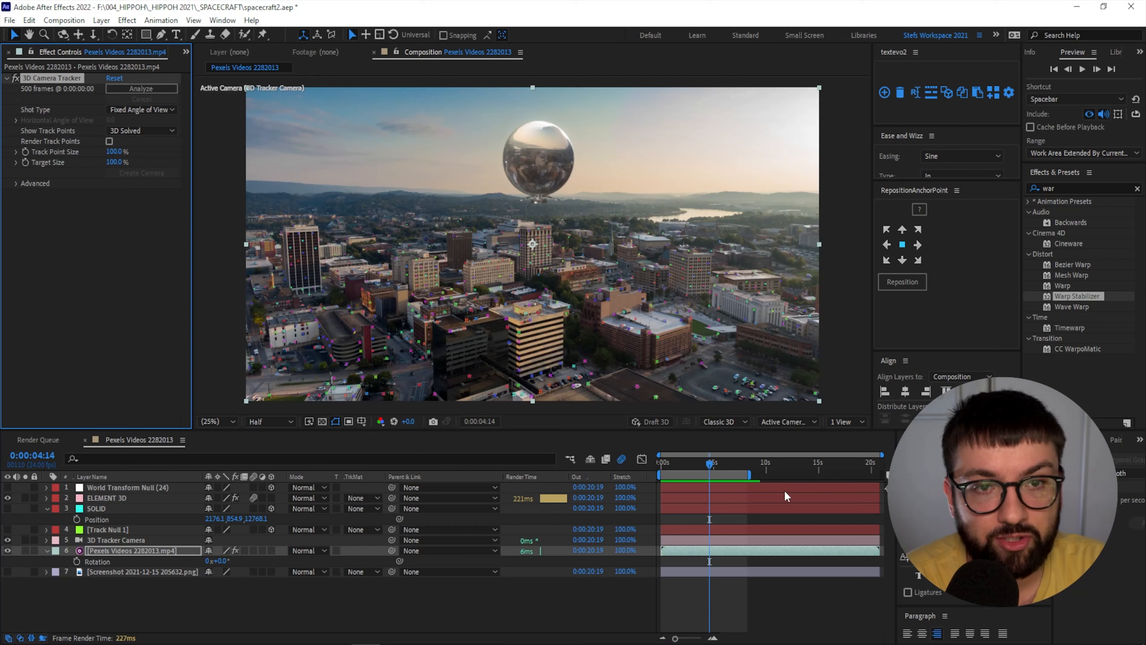
pyautogui.moveTo(711, 465)
pyautogui.mouseDown()
pyautogui.moveTo(668, 468)
pyautogui.moveTo(695, 471)
pyautogui.mouseUp()
pyautogui.press('space')
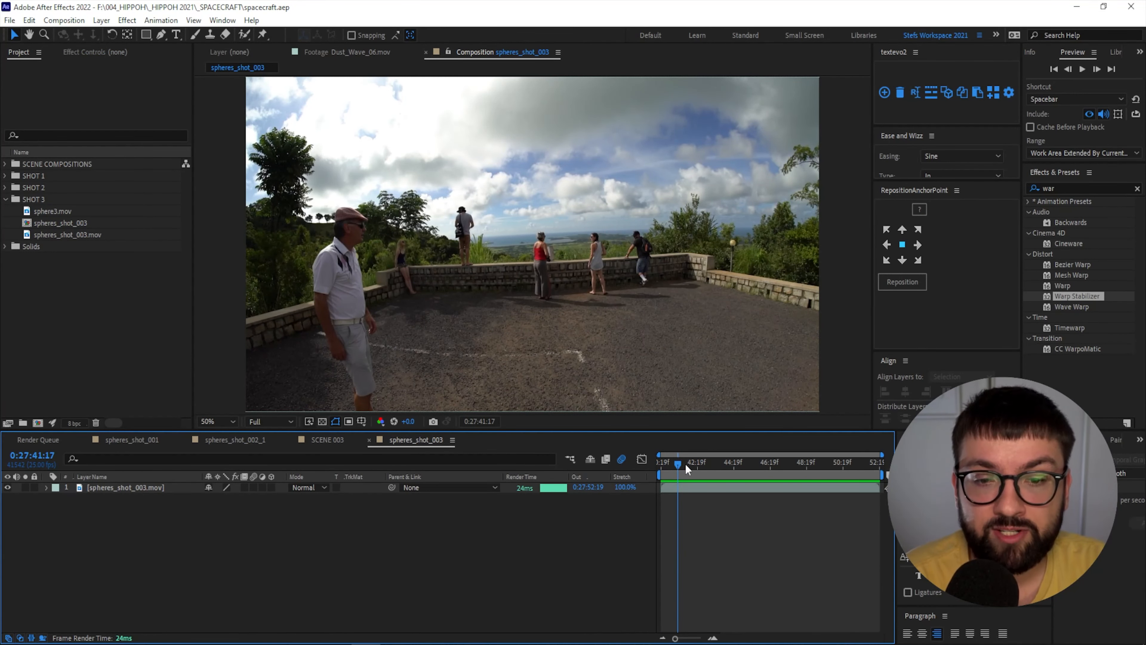
# Step: Scrub through the people crossing the spheres_shot_003 footage and display the animation commands available for its layer
pyautogui.moveTo(681, 462); pyautogui.dragTo(726, 461)
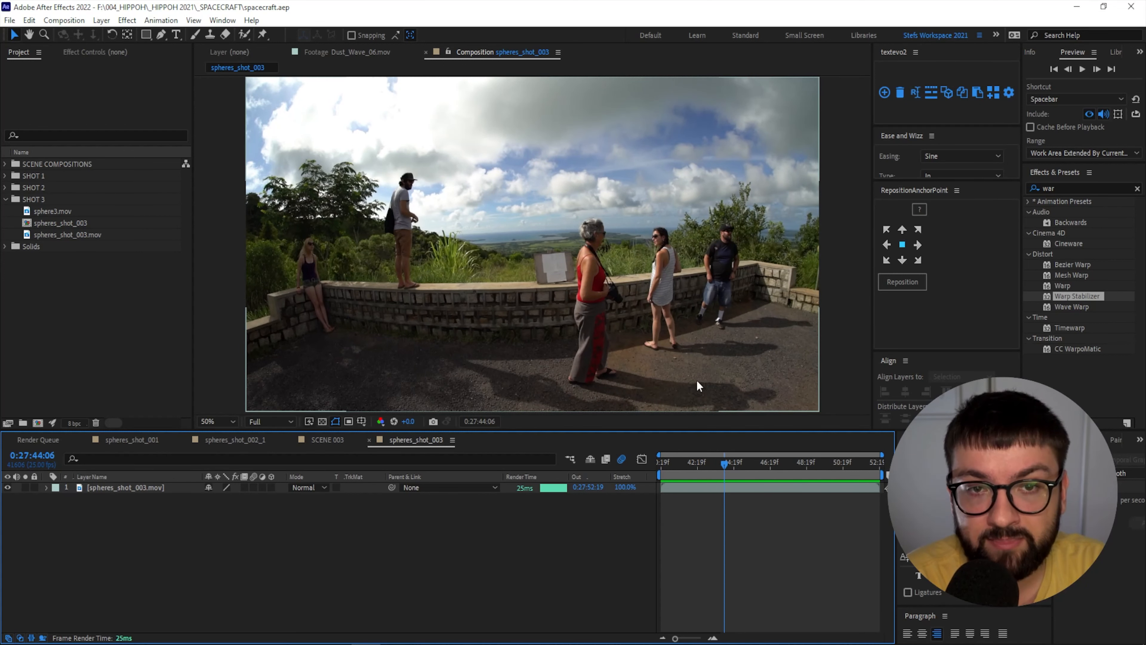
pyautogui.moveTo(723, 459); pyautogui.dragTo(717, 462)
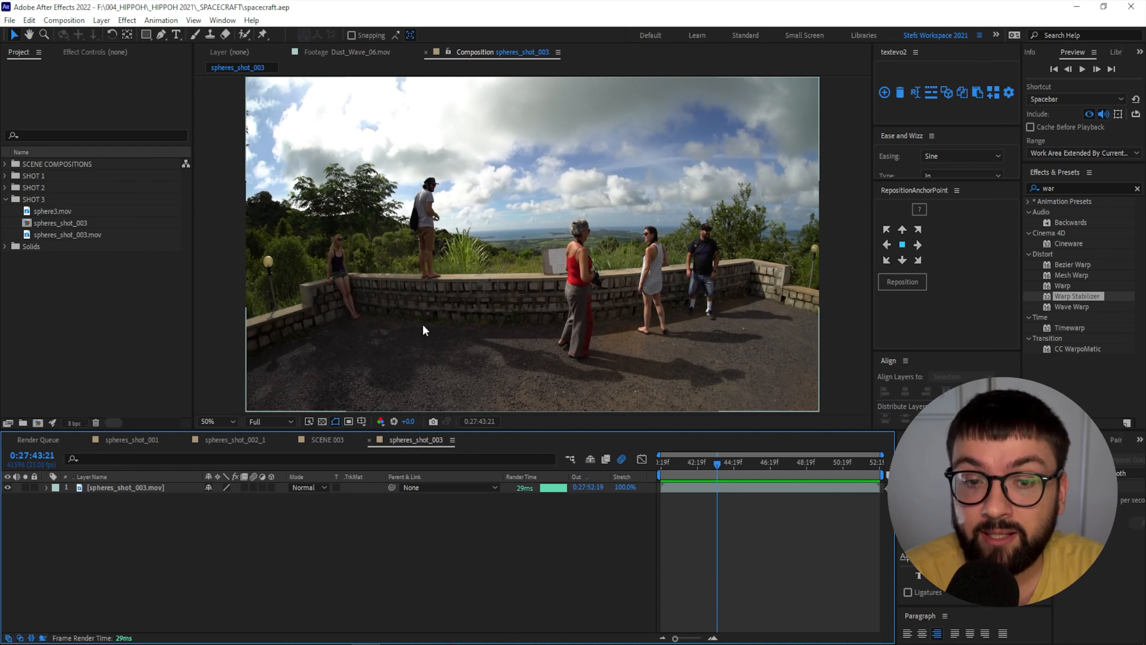
pyautogui.click(131, 487)
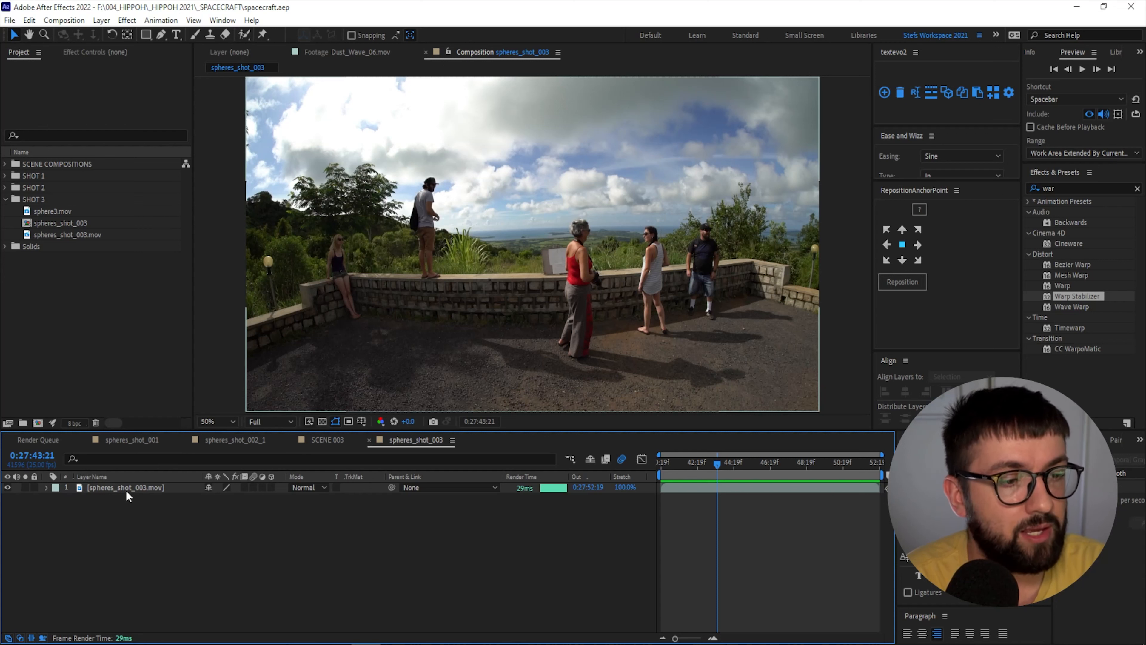
pyautogui.click(161, 20)
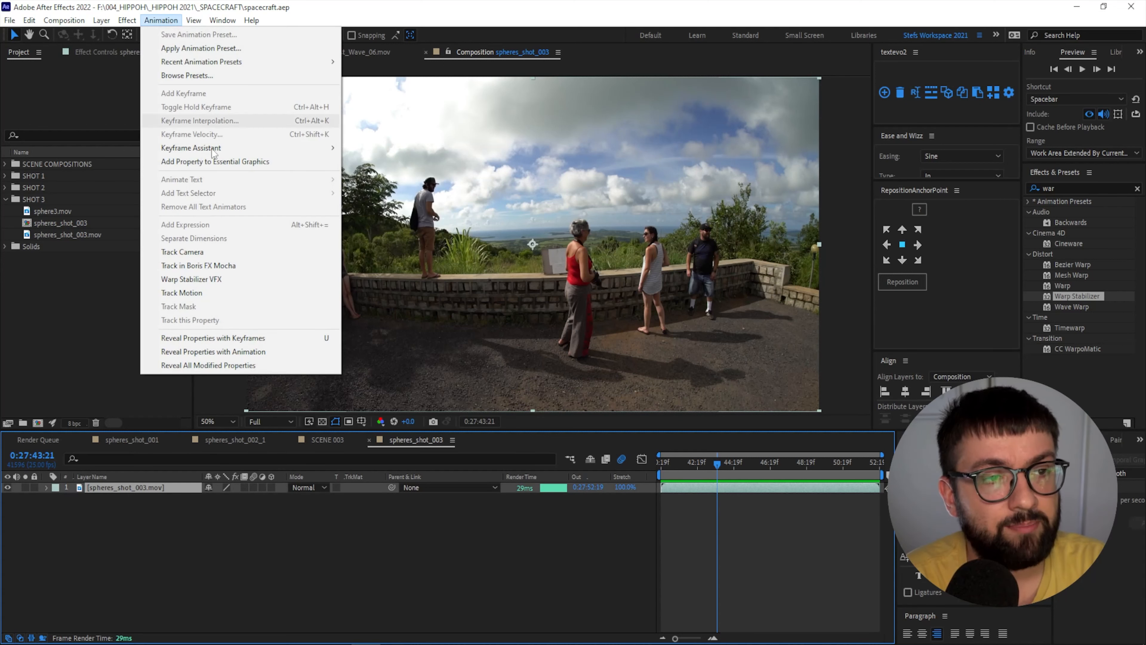
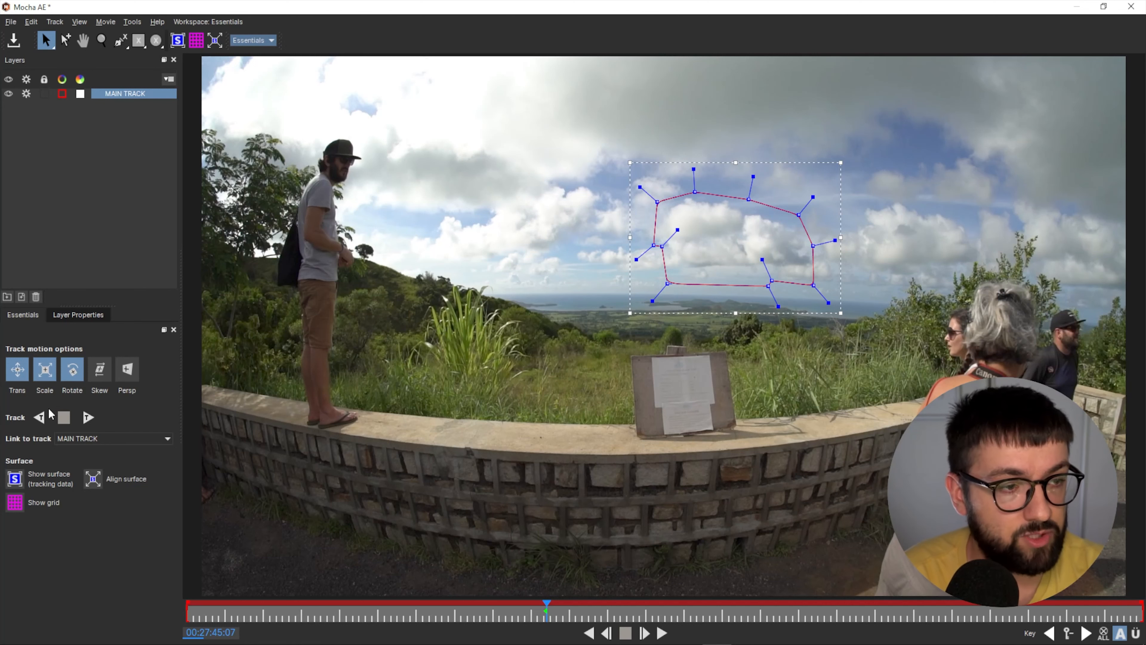
# Step: Track MAIN TRACK backward to the clip start, reshape its lower edge around the people at 00:27:43:00, and retrack forward to 00:27:44:00
pyautogui.click(40, 417)
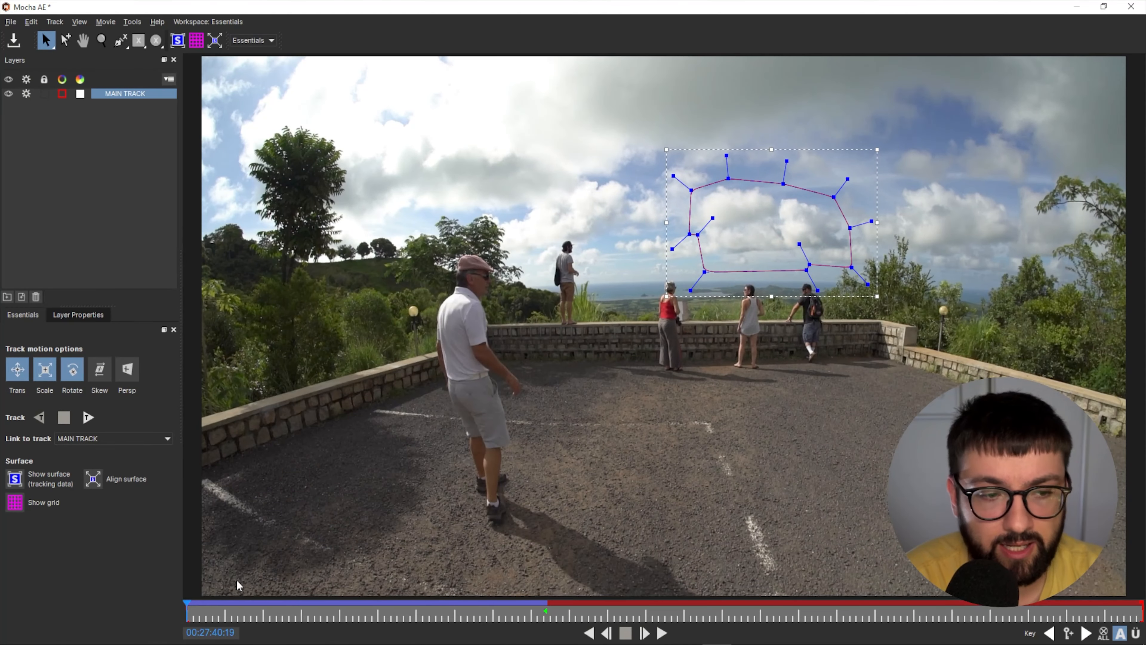
pyautogui.moveTo(189, 610); pyautogui.dragTo(365, 609)
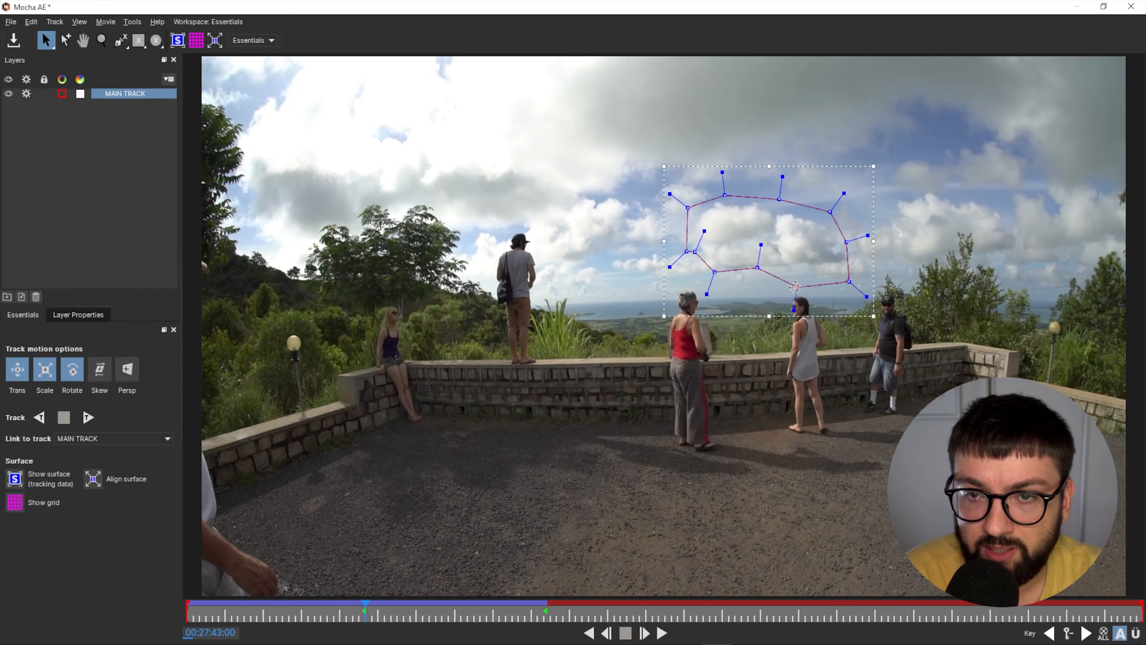
pyautogui.click(87, 417)
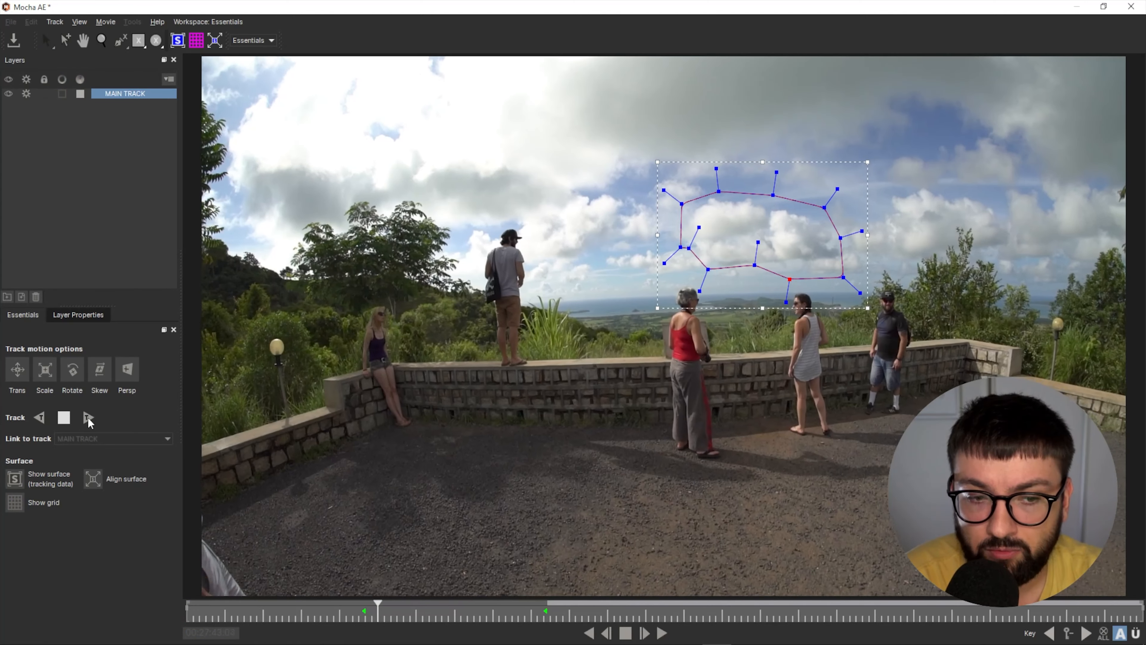
pyautogui.click(65, 418)
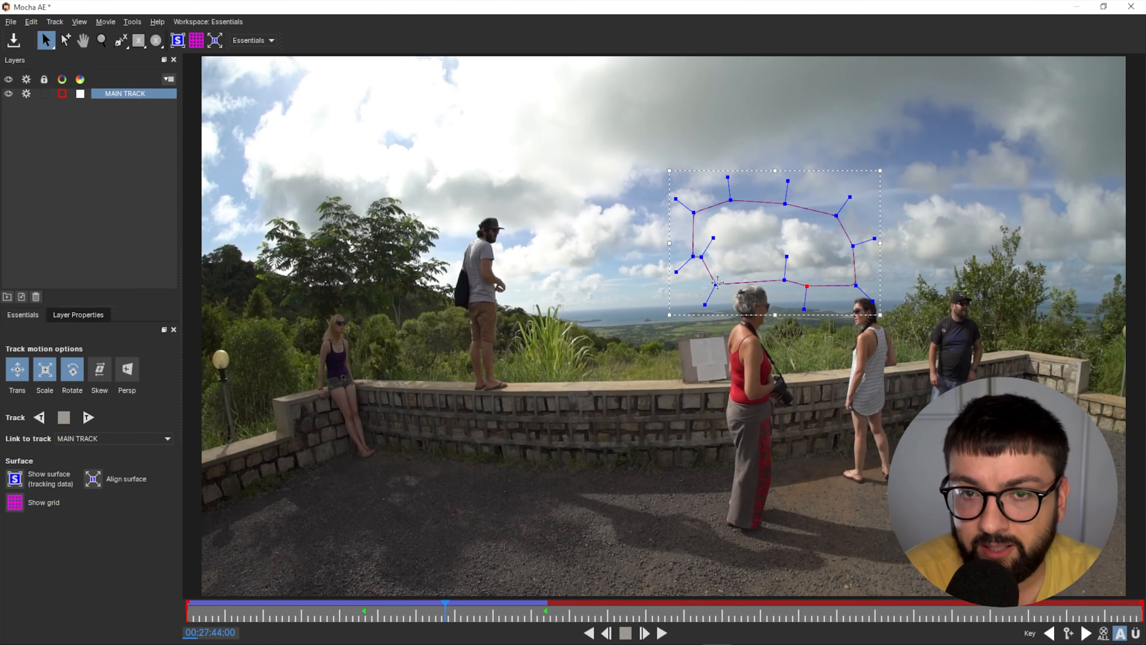
# Step: Reshape the MAIN TRACK spline away from the grey-haired woman's head at 00:27:44:00 and 00:27:44:08, tracking forward after each correction
pyautogui.moveTo(718, 283)
pyautogui.mouseDown()
pyautogui.moveTo(727, 260)
pyautogui.moveTo(775, 257)
pyautogui.moveTo(798, 285)
pyautogui.mouseUp()
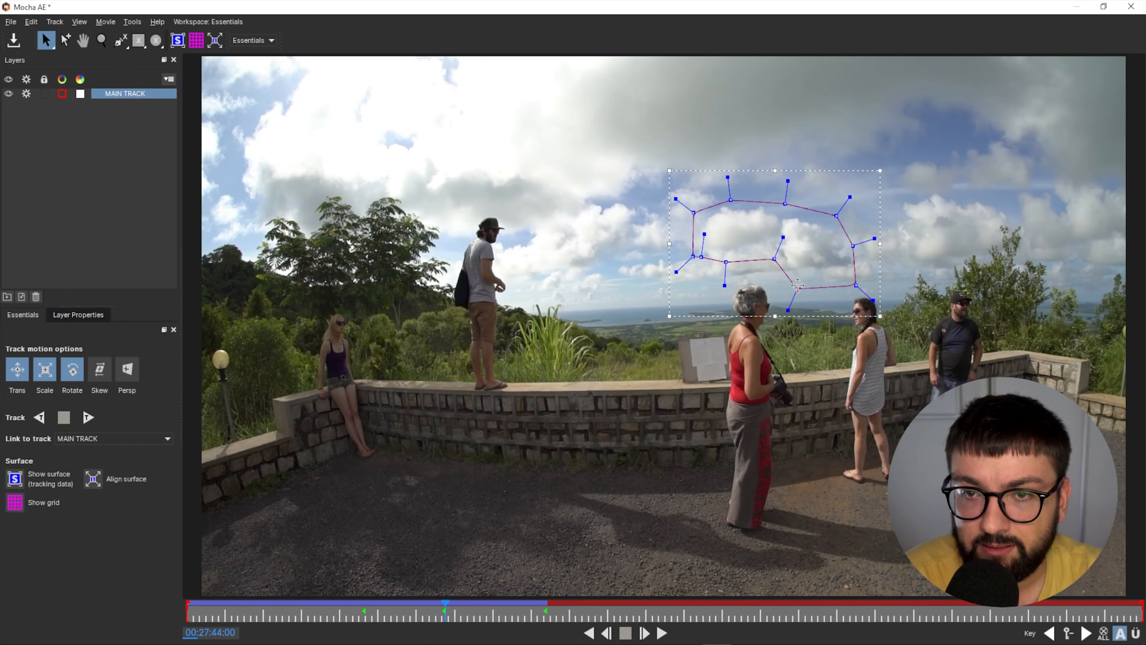
pyautogui.click(88, 415)
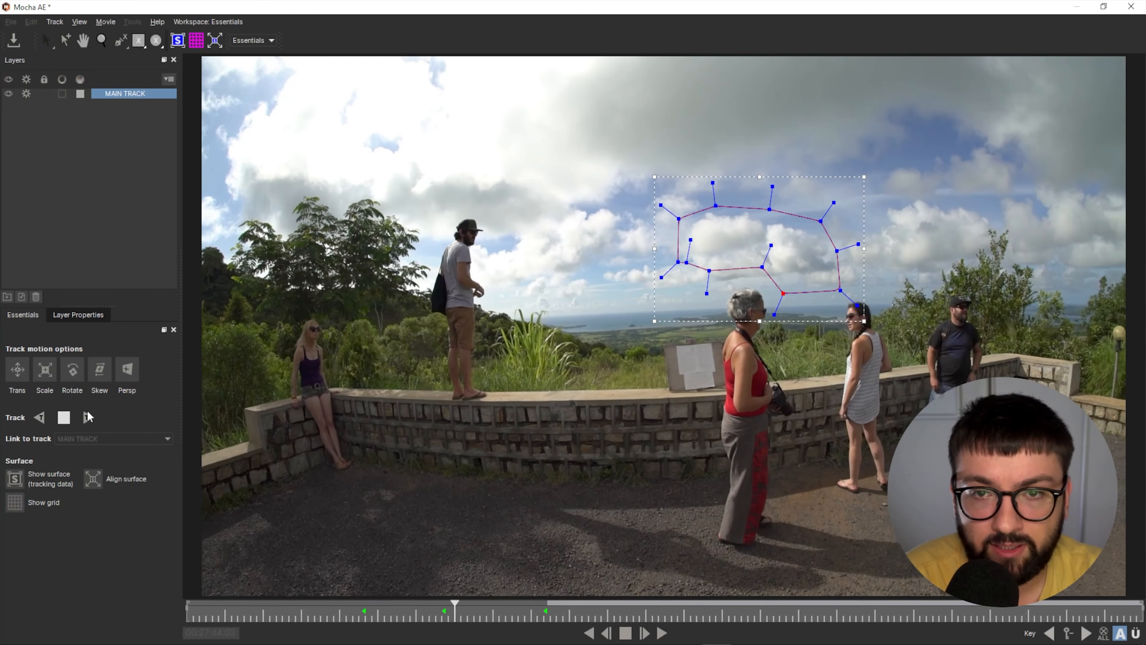
pyautogui.moveTo(782, 287); pyautogui.dragTo(802, 271)
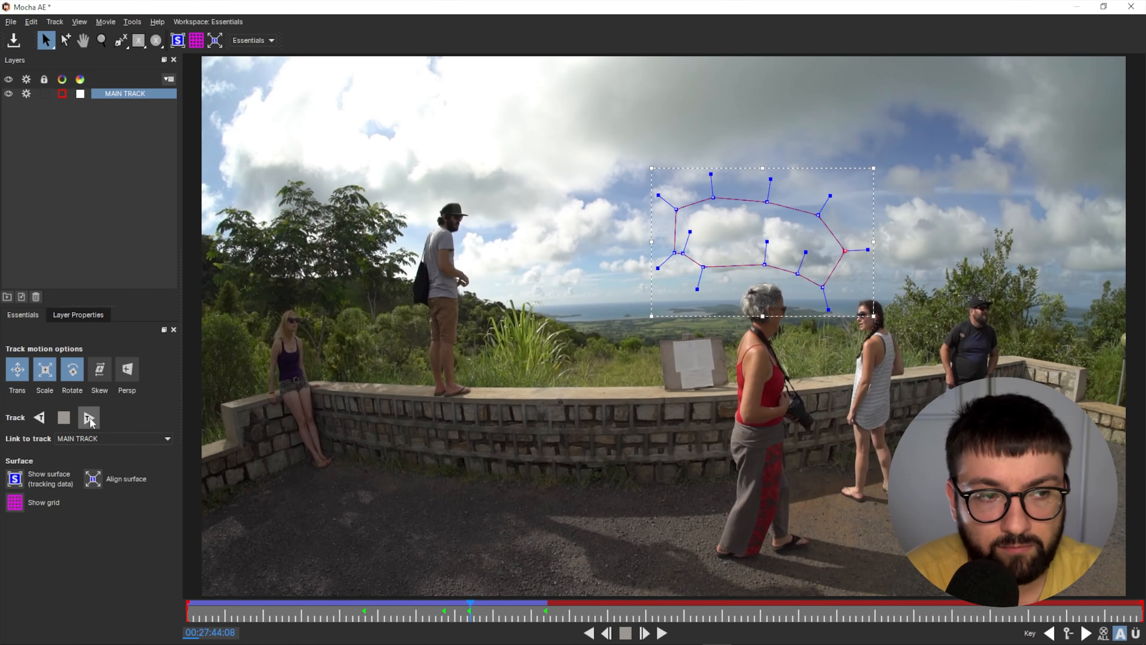
pyautogui.click(89, 418)
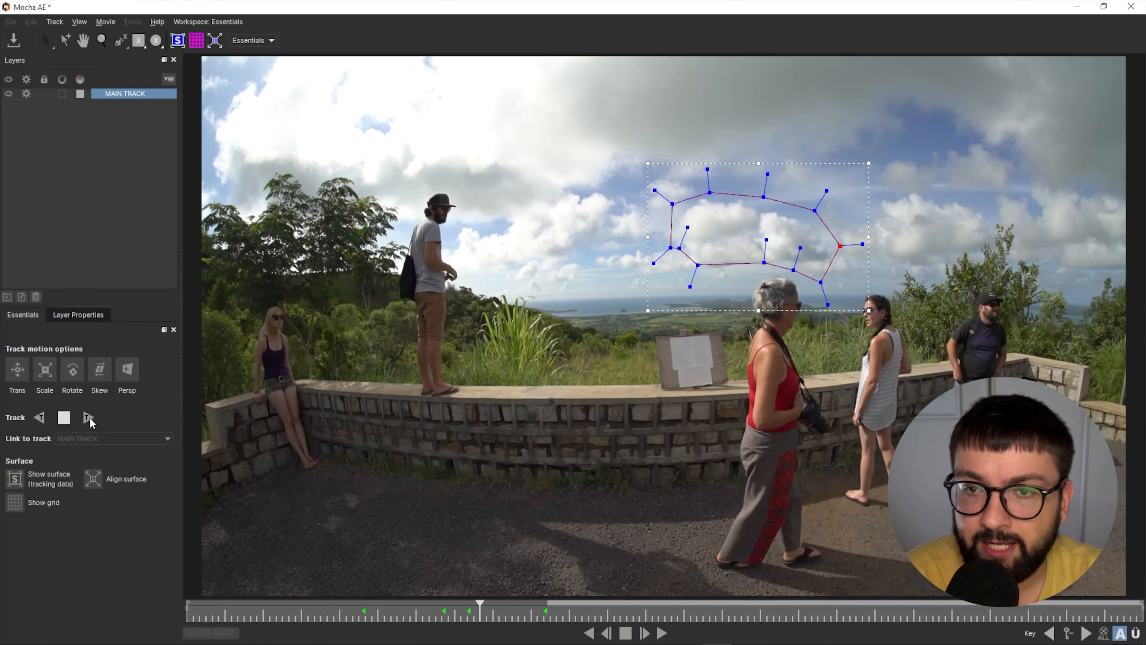
pyautogui.click(65, 417)
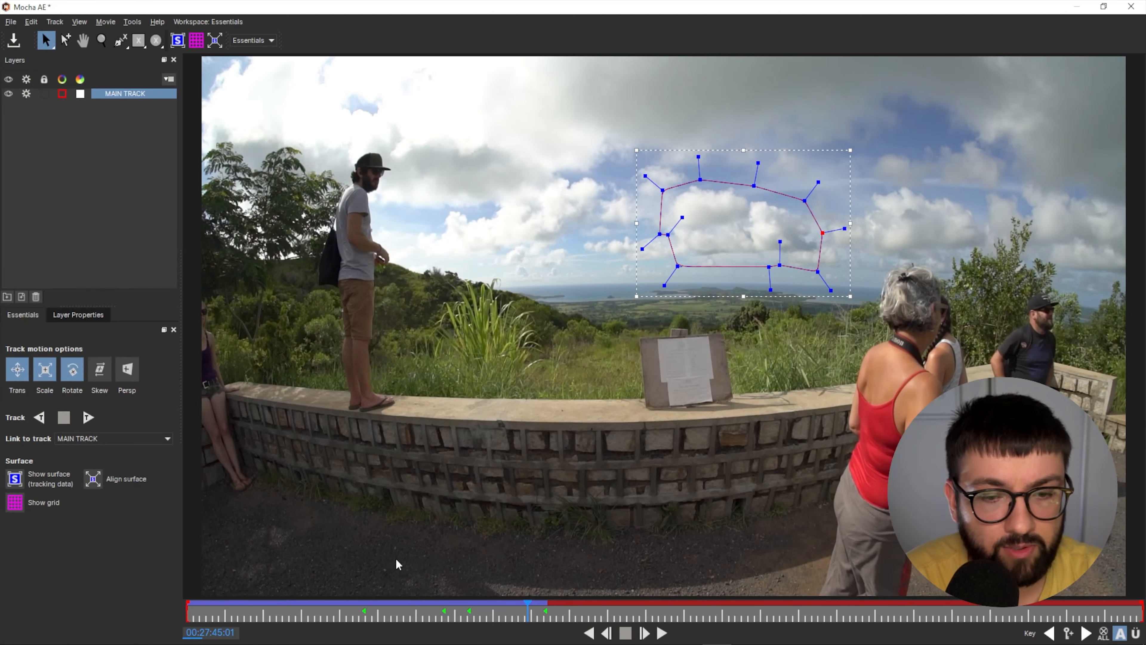
# Step: Correct the MAIN TRACK spline above the woman's head at 00:27:44:17, retrack backward to 00:27:44:05, and track forward to the clip end
pyautogui.moveTo(528, 613); pyautogui.dragTo(499, 614)
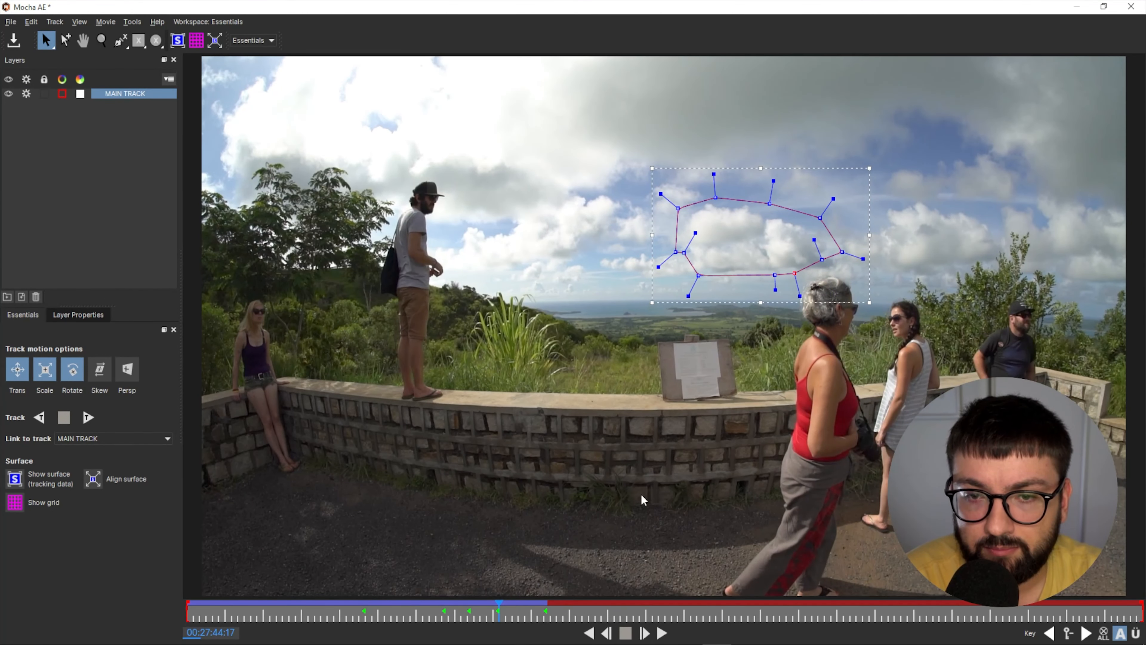
pyautogui.click(39, 417)
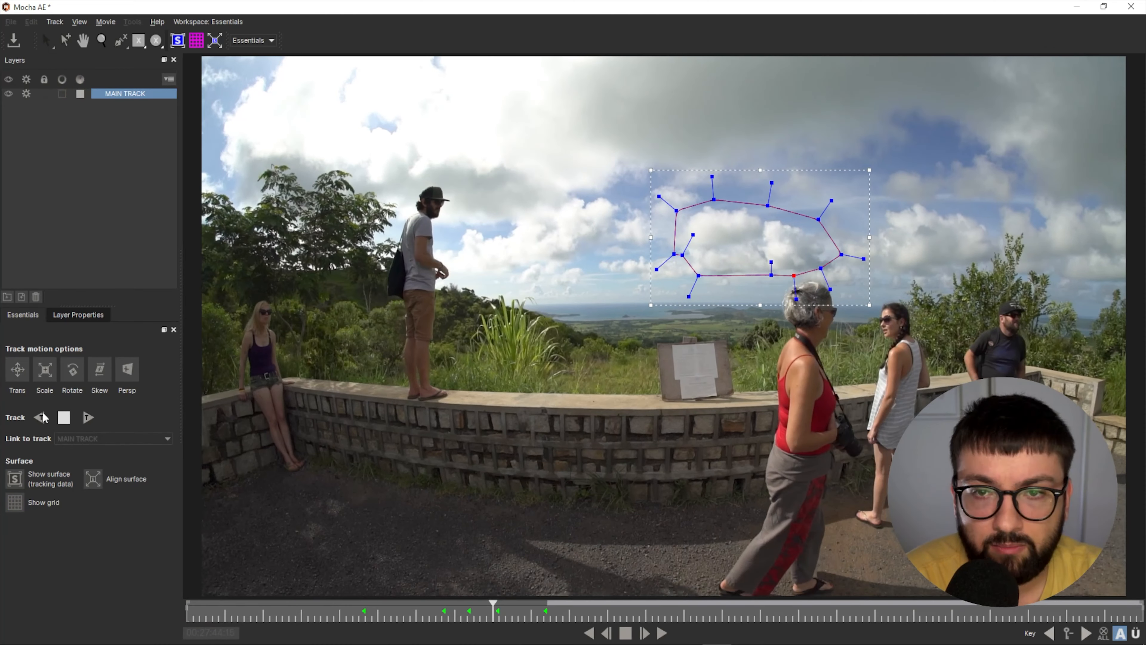
pyautogui.click(64, 419)
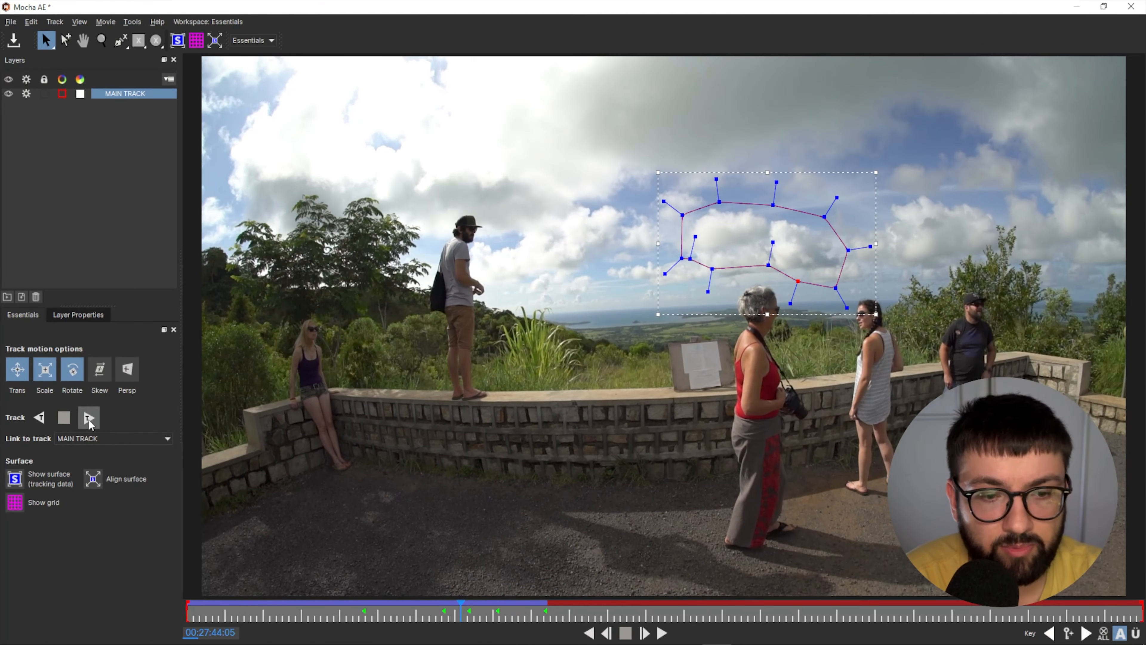
pyautogui.click(89, 419)
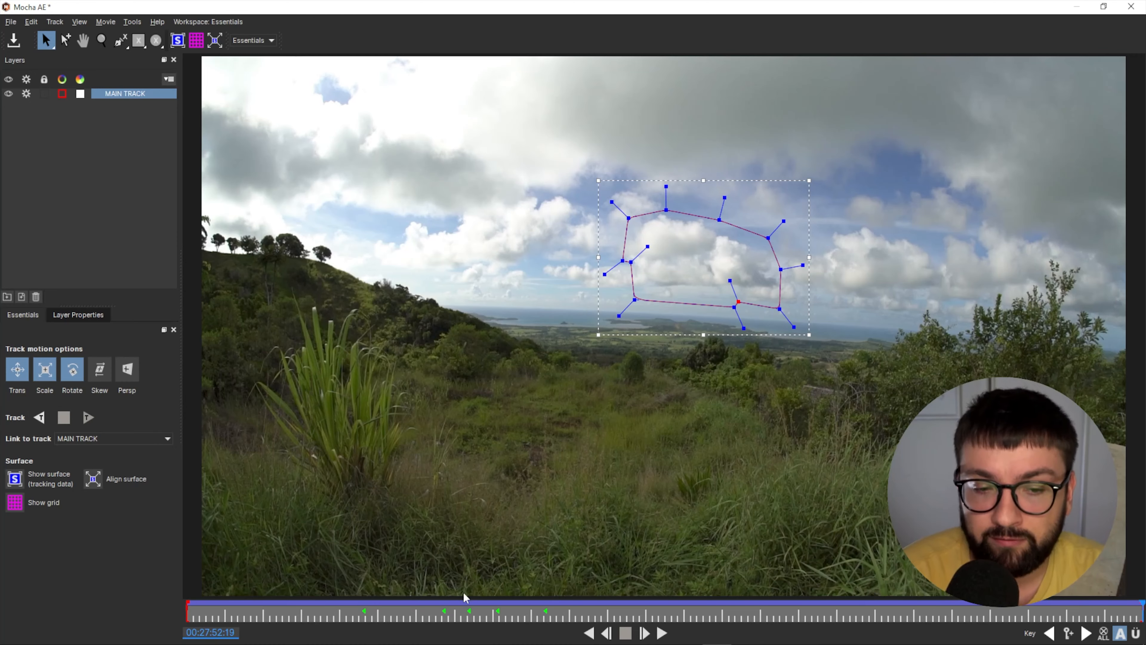
# Step: Go to 00:27:44:09, hide the MAIN TRACK layer, switch off its tracking and deselect it
pyautogui.click(512, 622)
pyautogui.moveTo(506, 613); pyautogui.dragTo(474, 616)
pyautogui.click(9, 94)
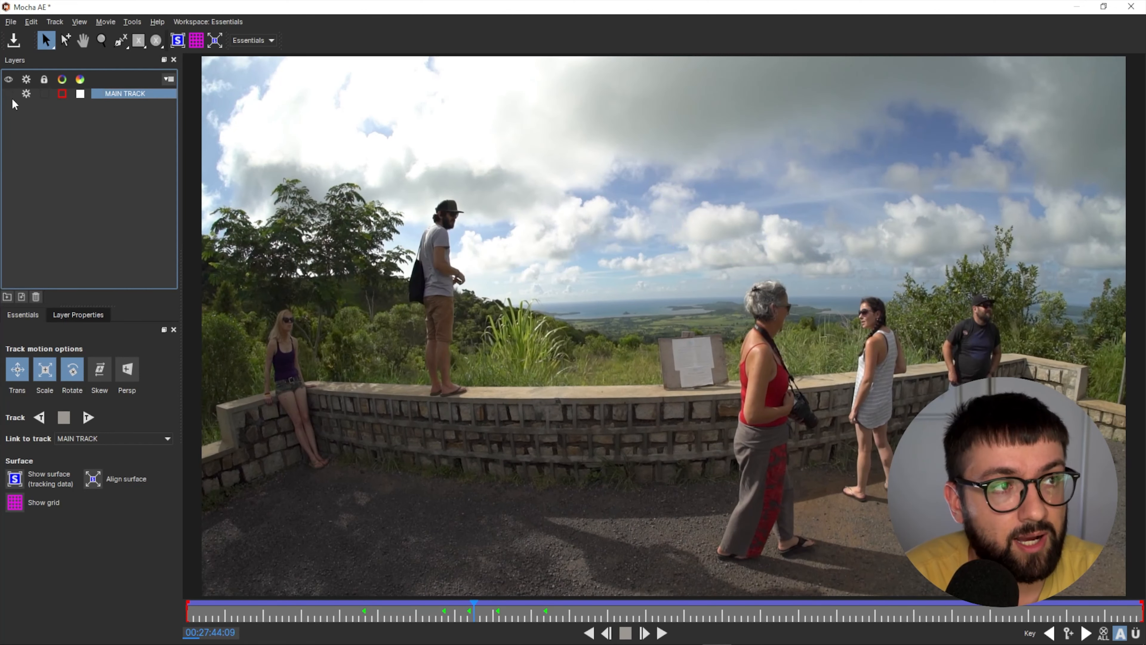
pyautogui.click(735, 286)
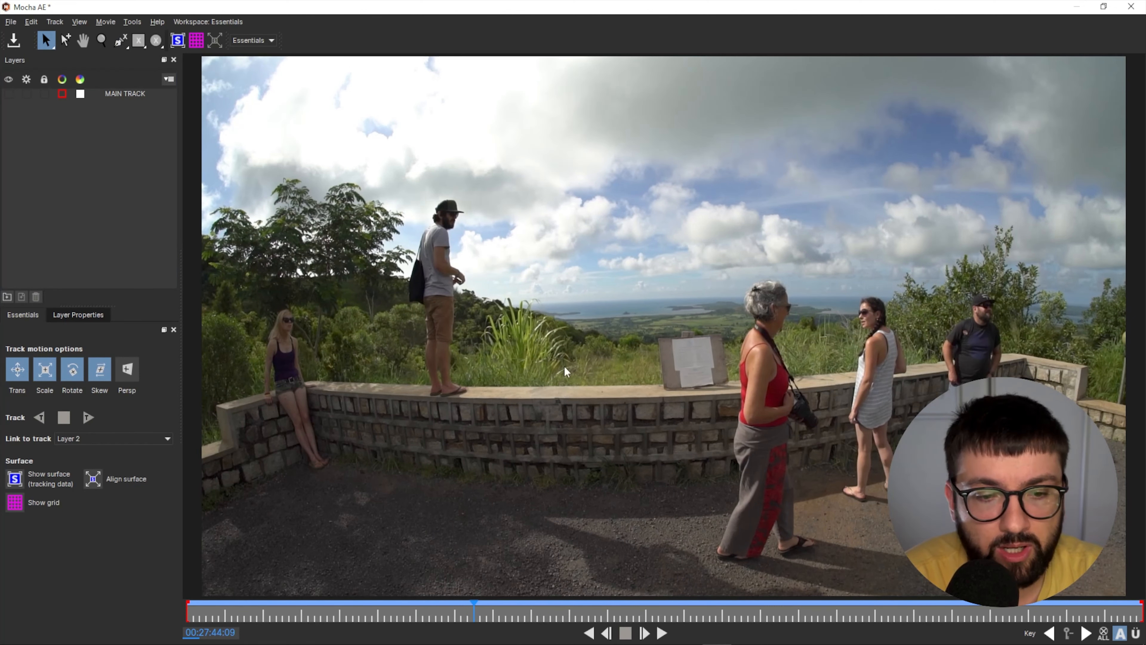
# Step: Draw a closed spline around the grey-haired woman's head and upper body at 00:27:44:09
pyautogui.click(121, 41)
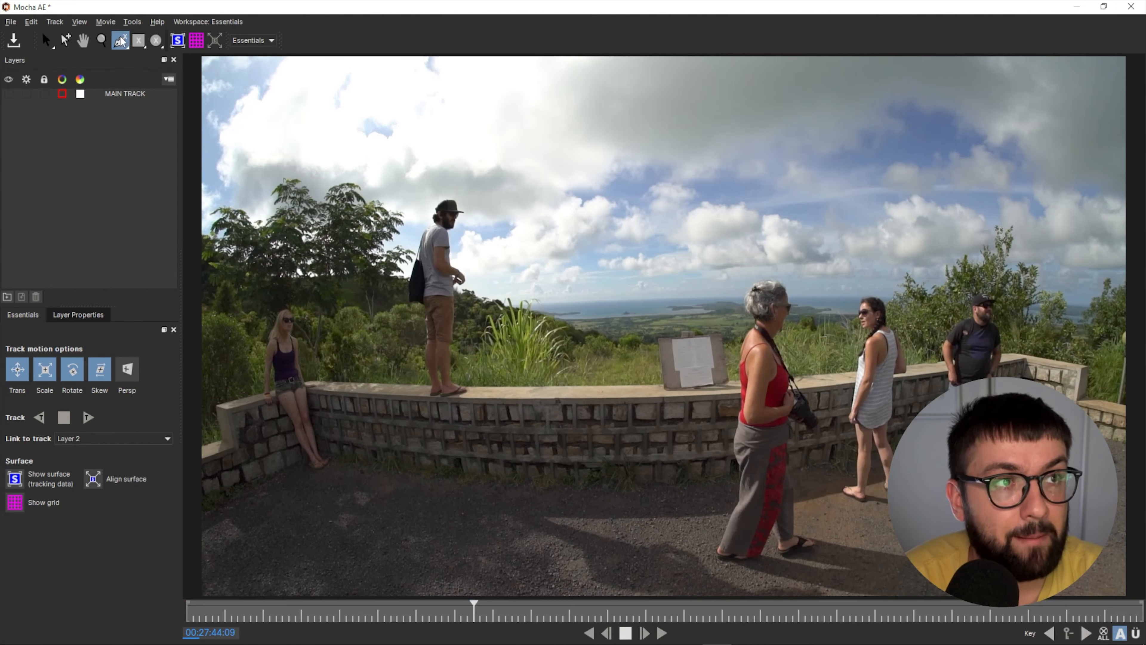
pyautogui.click(774, 274)
pyautogui.click(742, 273)
pyautogui.click(732, 302)
pyautogui.click(733, 332)
pyautogui.click(730, 408)
pyautogui.click(770, 411)
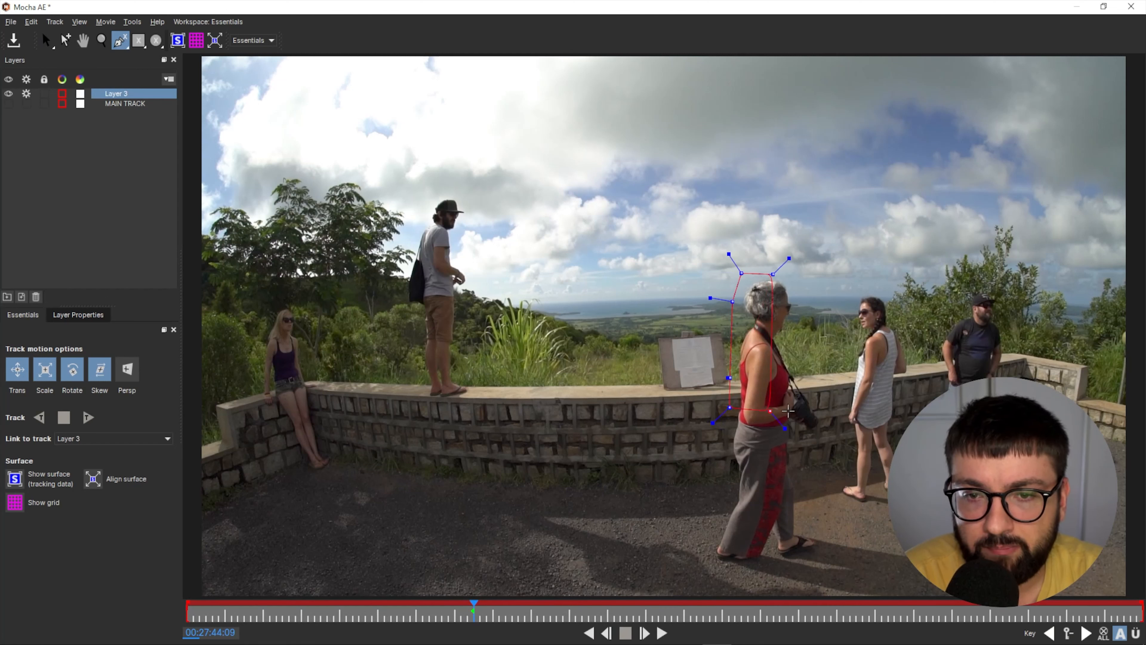
pyautogui.click(807, 356)
pyautogui.click(806, 325)
pyautogui.rightClick(796, 270)
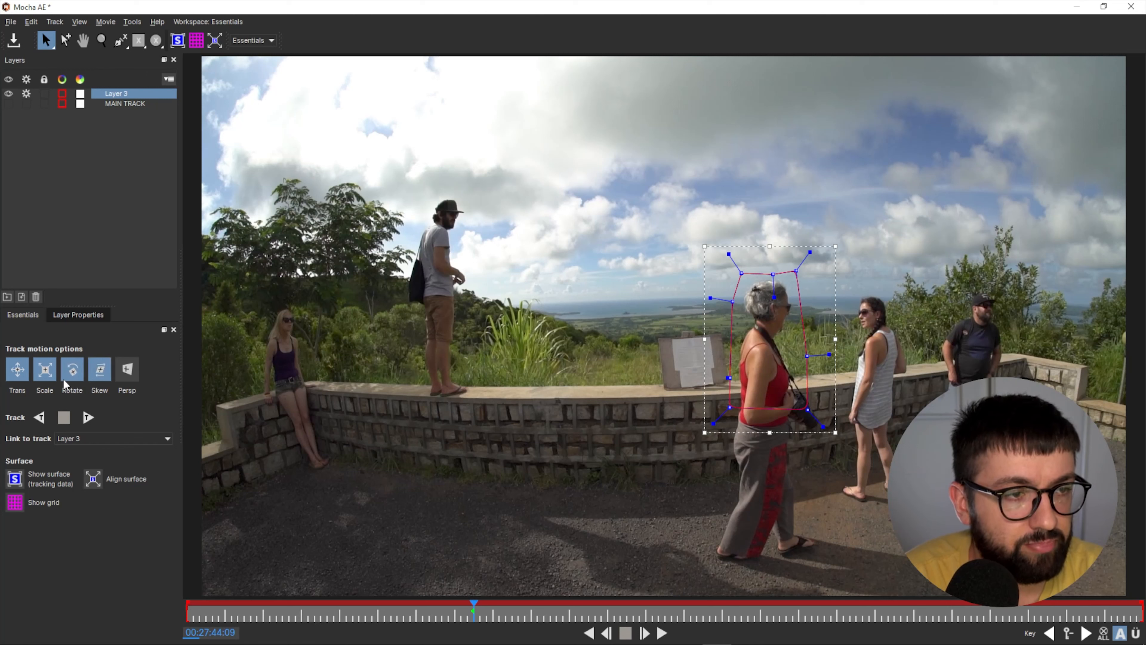
# Step: Exclude skew from the new spline layer's tracked motion and rename the layer MUM
pyautogui.click(93, 376)
pyautogui.doubleClick(116, 94)
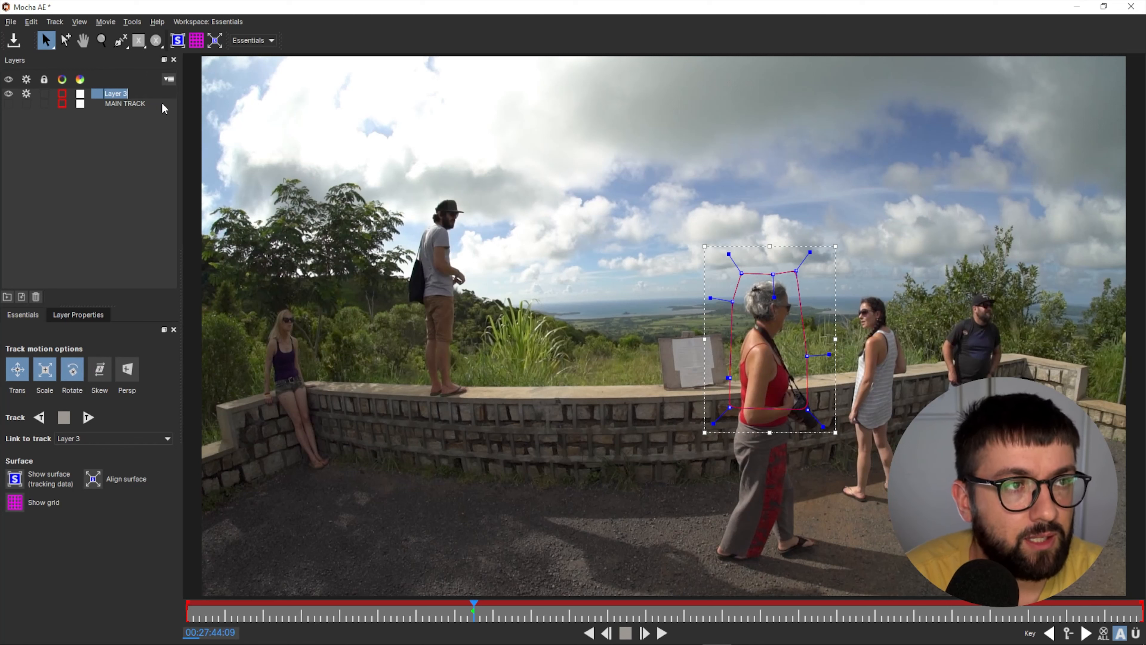
pyautogui.write('MUM')
pyautogui.press('Return')
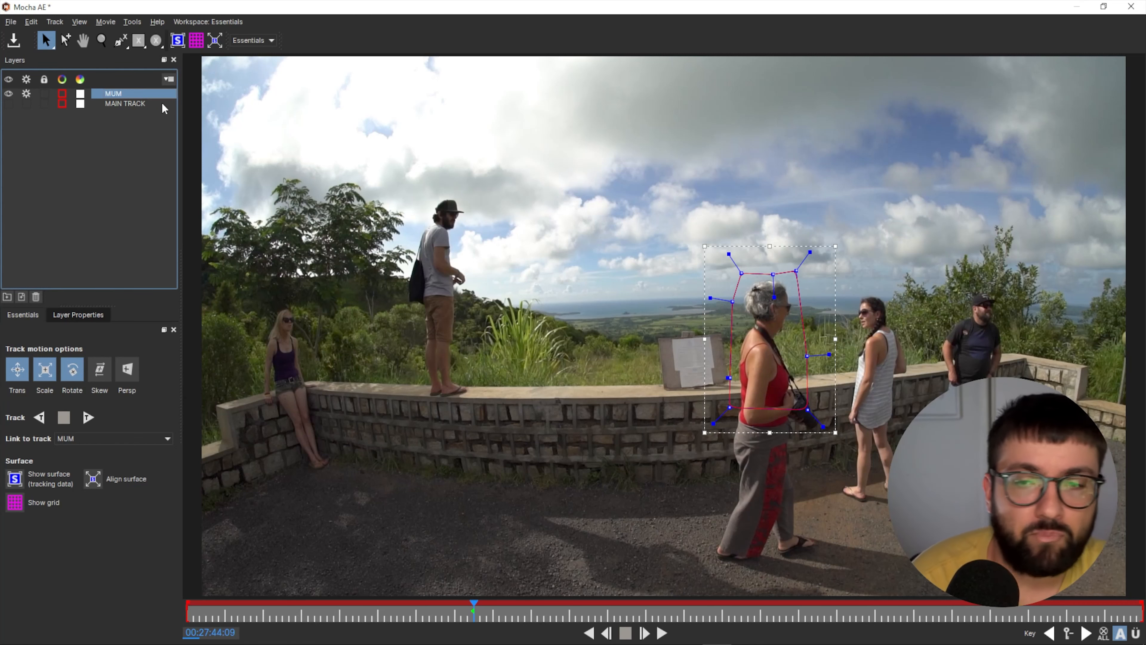
# Step: Track the MUM layer backward to the clip start, and forward from 00:27:44:09 until the woman leaves the sky area
pyautogui.click(39, 417)
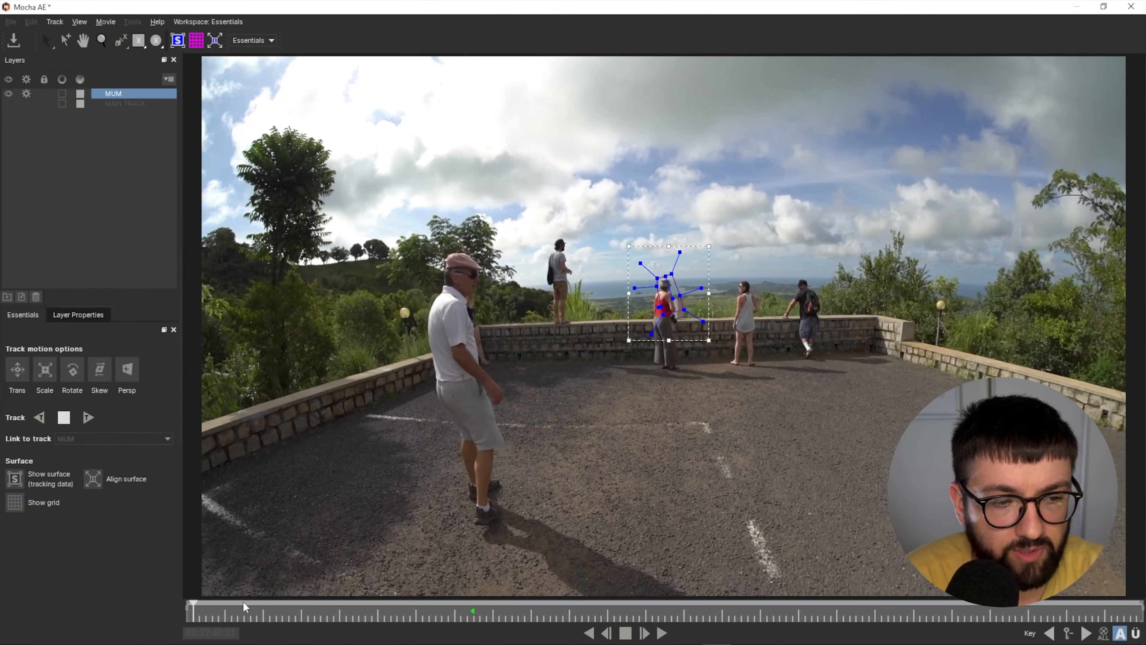
pyautogui.moveTo(207, 618); pyautogui.dragTo(472, 622)
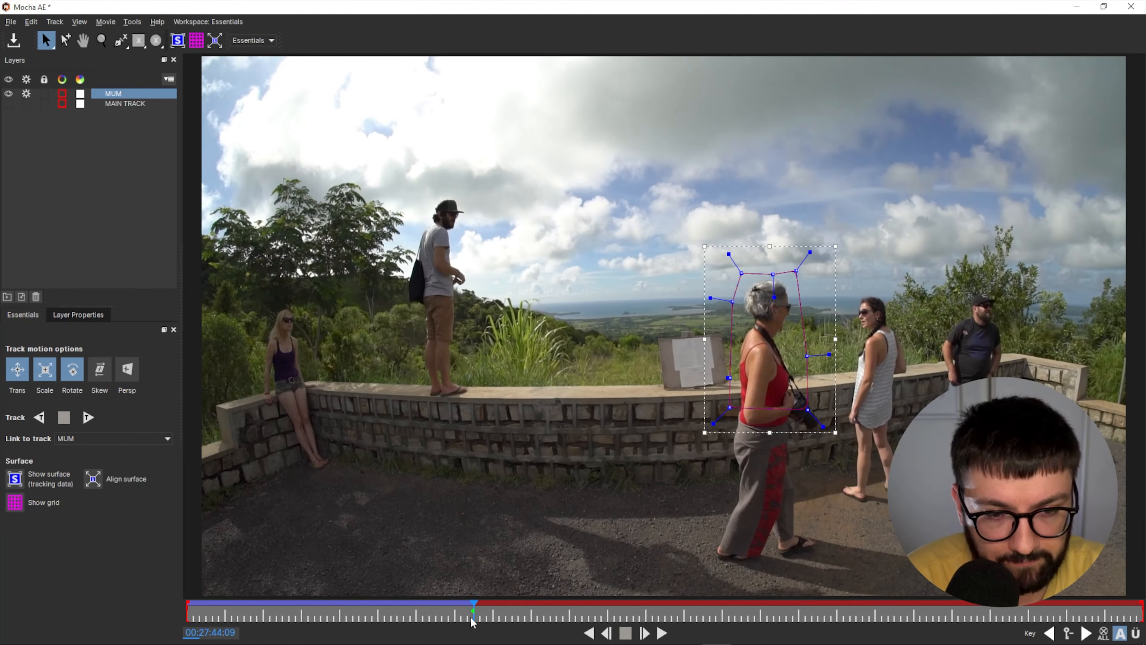
pyautogui.click(87, 415)
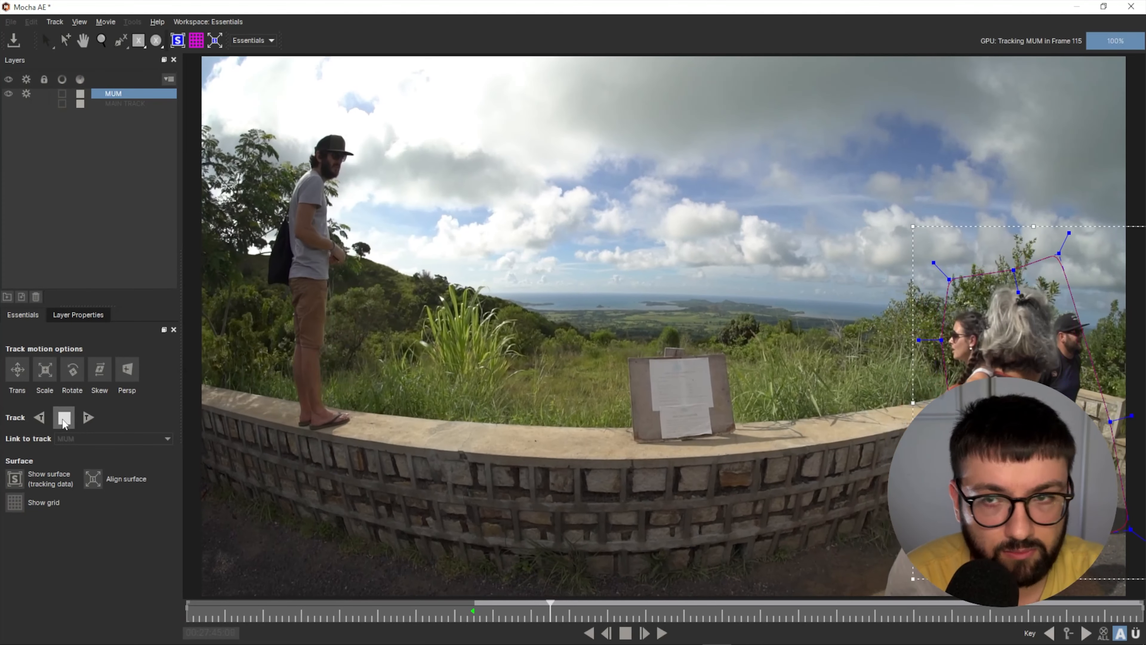
pyautogui.click(63, 419)
# Step: Set the MUM layer's in point to 00:27:43:10 and out point to 00:27:45:07, and turn off its tracking
pyautogui.moveTo(548, 613); pyautogui.dragTo(393, 611)
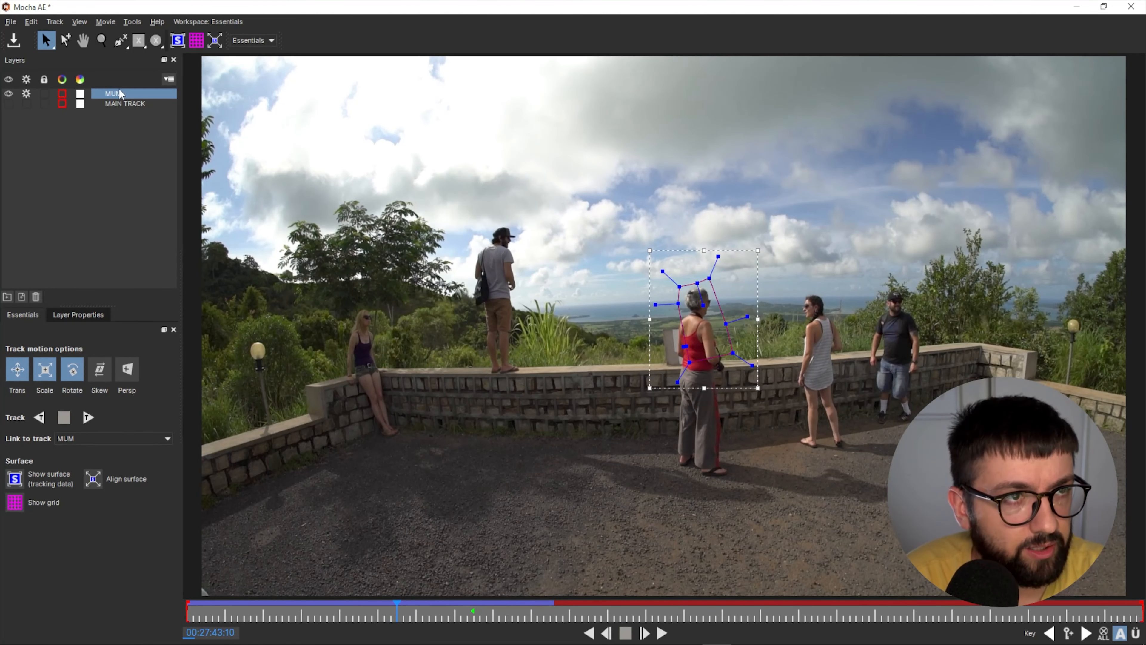
pyautogui.click(76, 316)
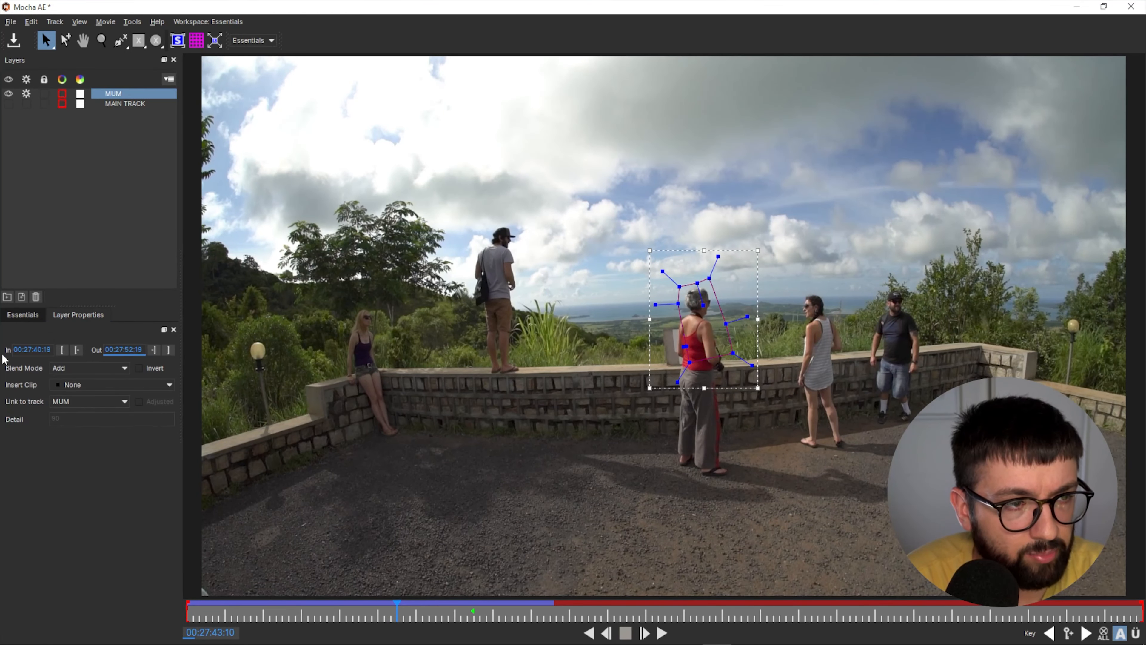
pyautogui.click(62, 351)
pyautogui.moveTo(425, 615); pyautogui.dragTo(545, 616)
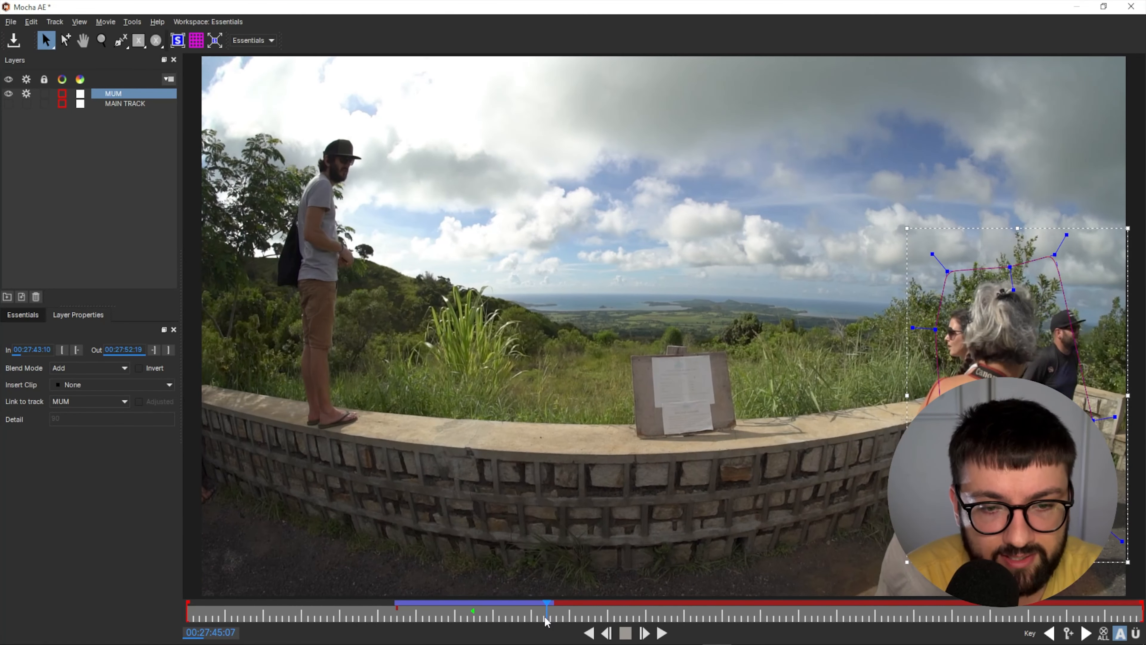
pyautogui.click(169, 351)
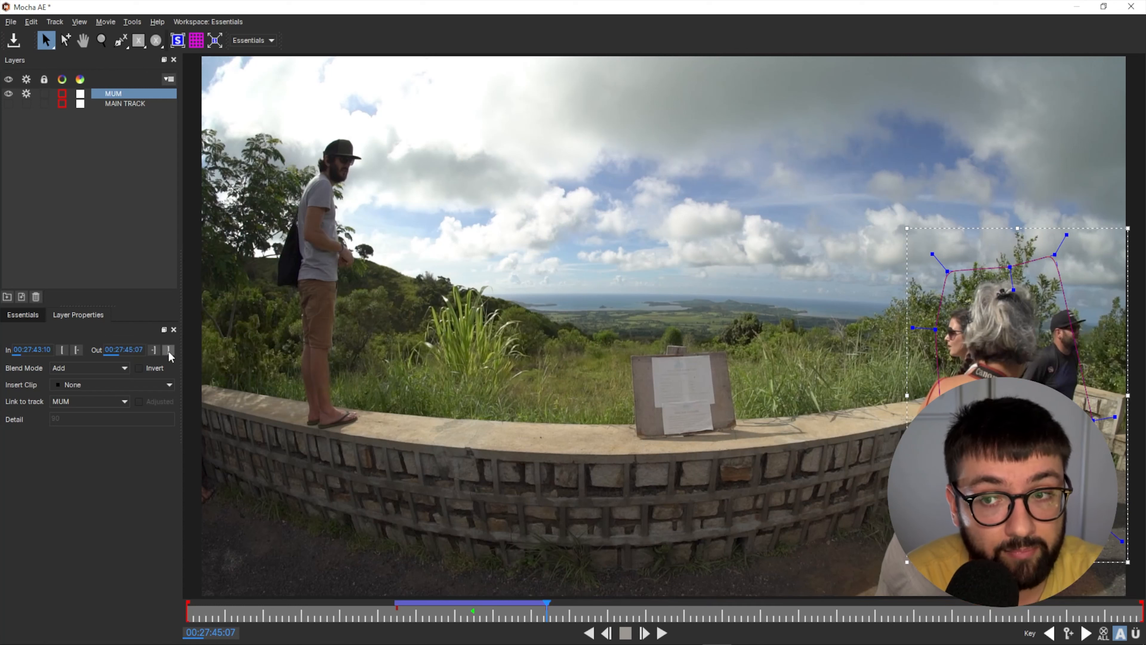
pyautogui.click(27, 92)
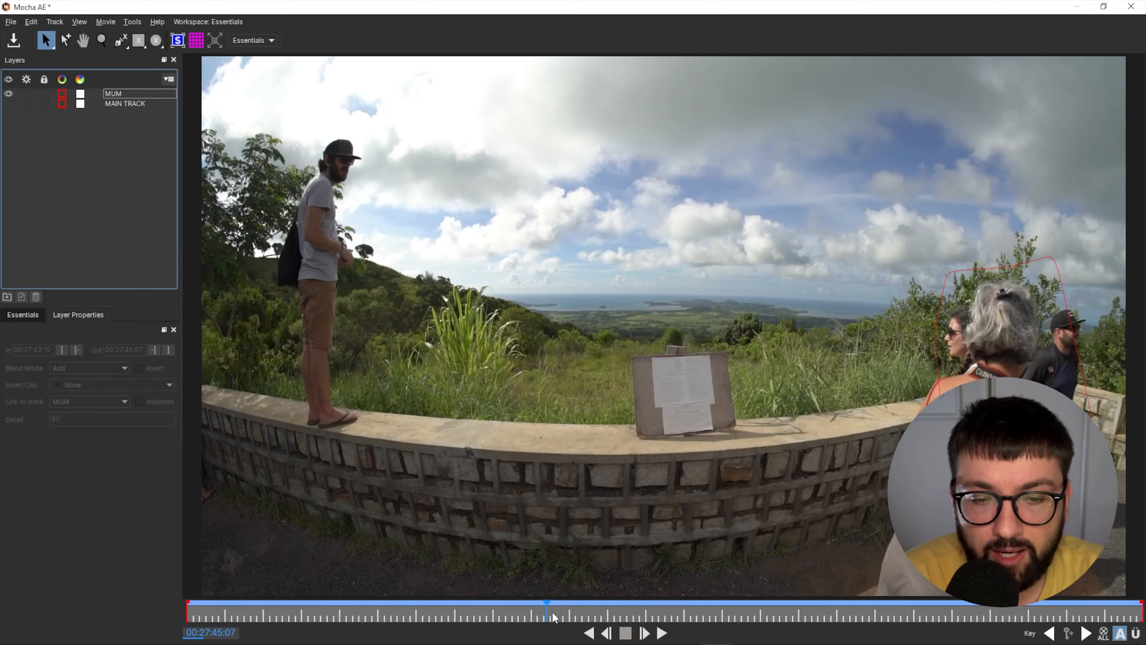
# Step: Rename the MUM layer as MUM MATTE
pyautogui.moveTo(545, 611); pyautogui.dragTo(455, 588)
pyautogui.click(118, 92)
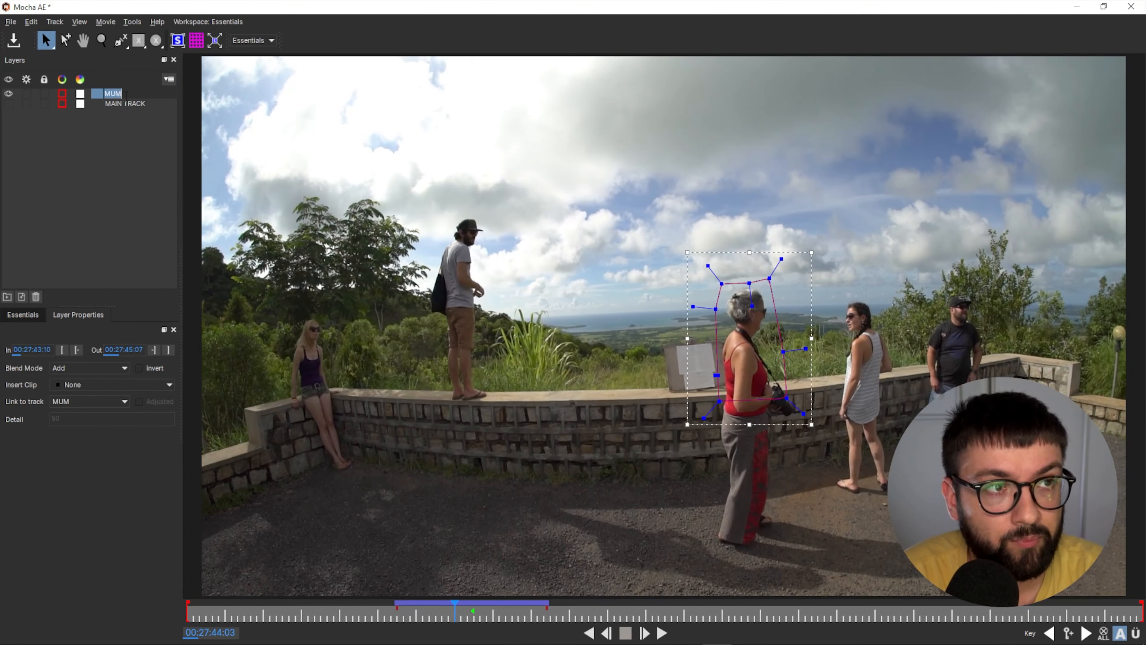
pyautogui.write('MATTE')
pyautogui.press('Return')
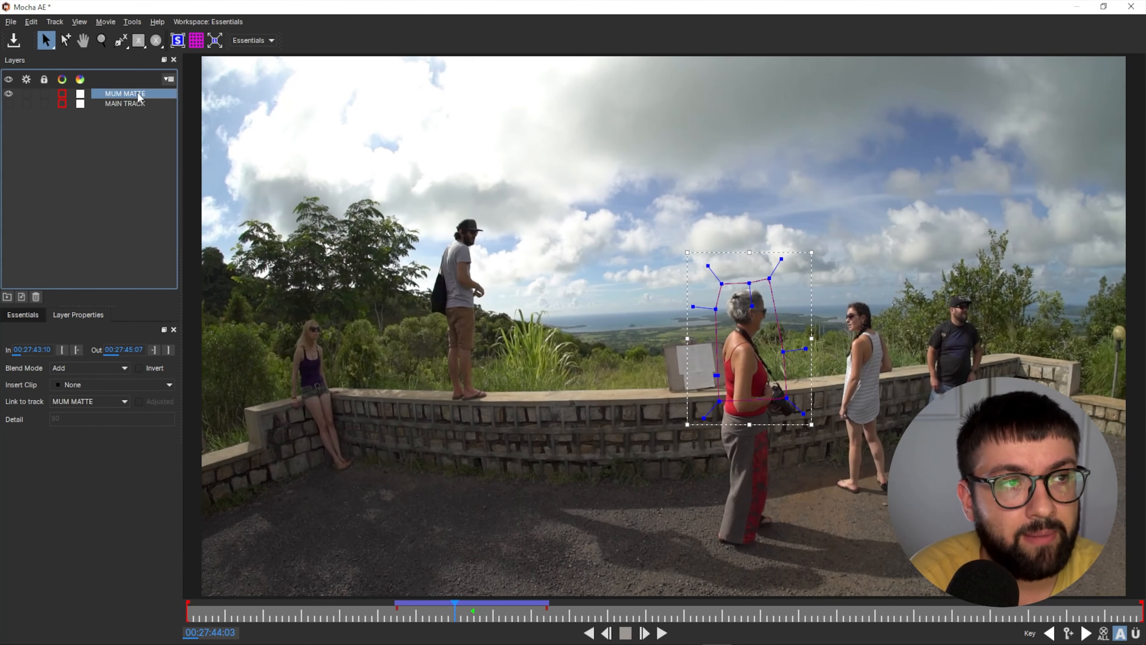
pyautogui.click(112, 171)
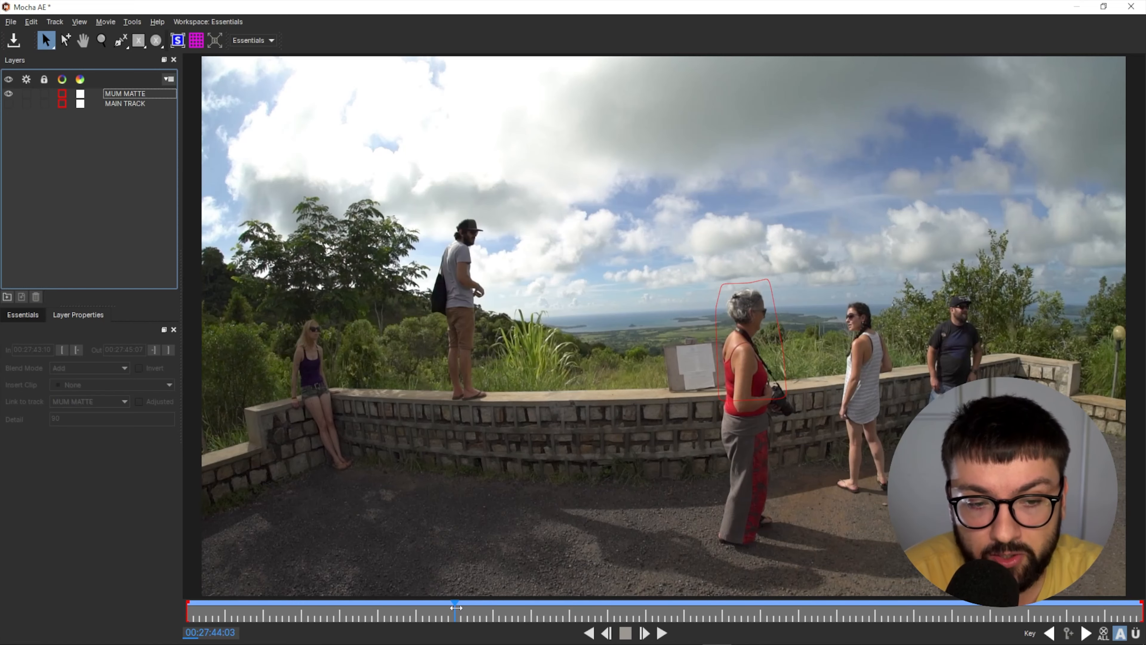
# Step: Draw a closed spline around the central clouds above the horizon at 00:27:45:04
pyautogui.moveTo(455, 608); pyautogui.dragTo(537, 612)
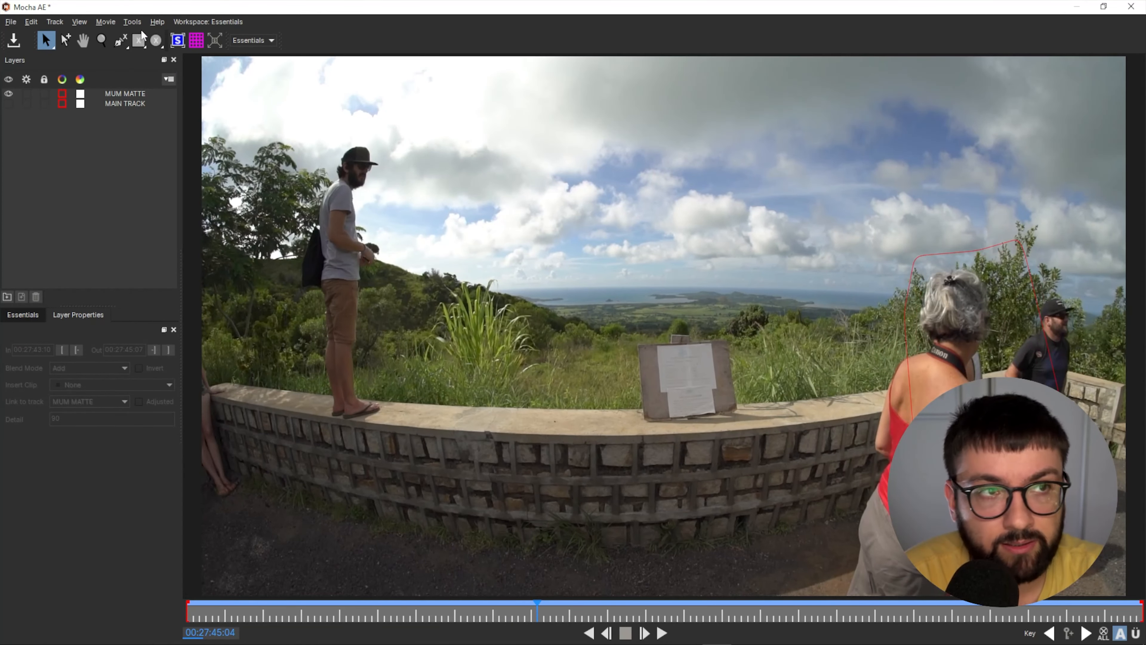
pyautogui.click(114, 41)
pyautogui.click(640, 235)
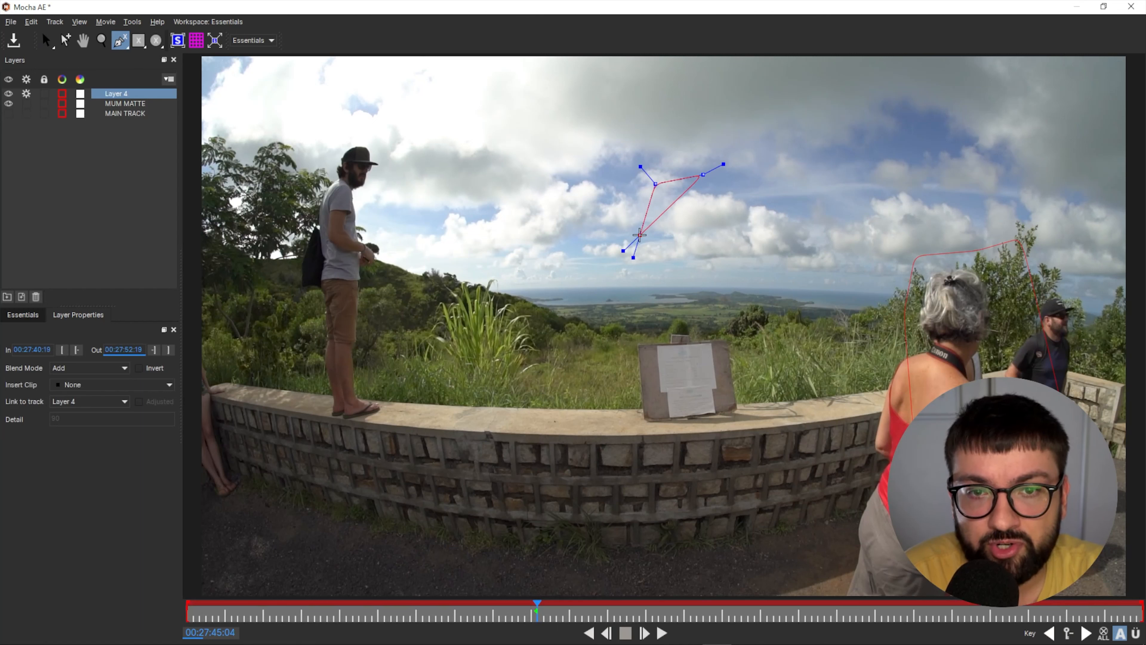
pyautogui.click(609, 234)
pyautogui.click(602, 267)
pyautogui.click(615, 292)
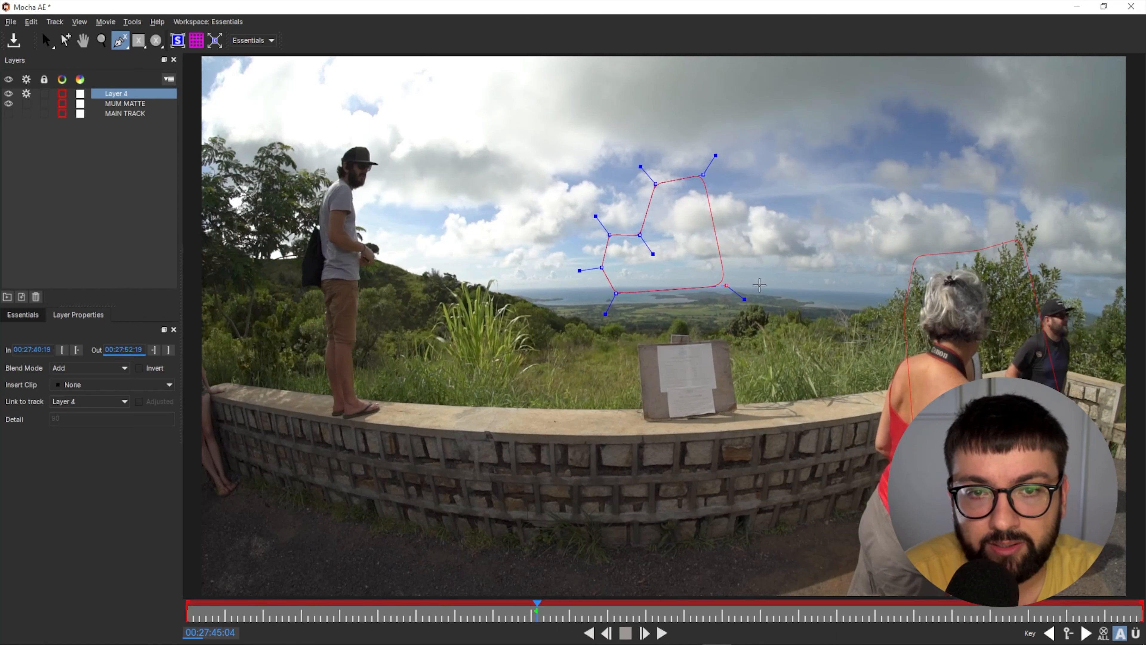
pyautogui.click(827, 294)
pyautogui.click(834, 242)
pyautogui.click(847, 259)
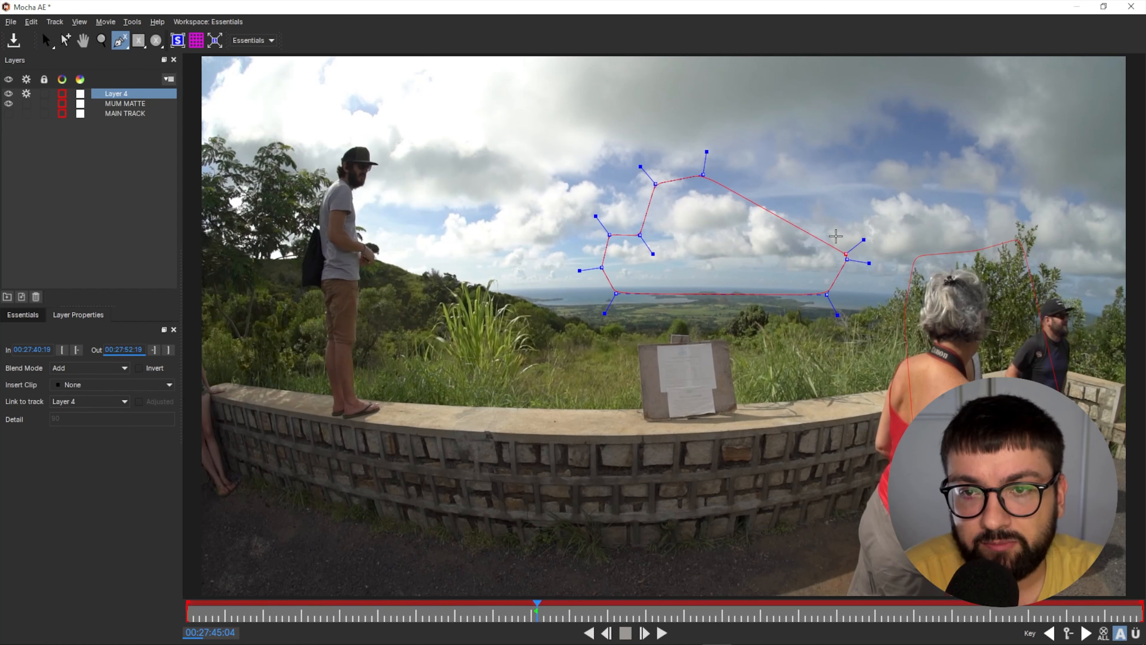
pyautogui.click(824, 211)
pyautogui.rightClick(805, 193)
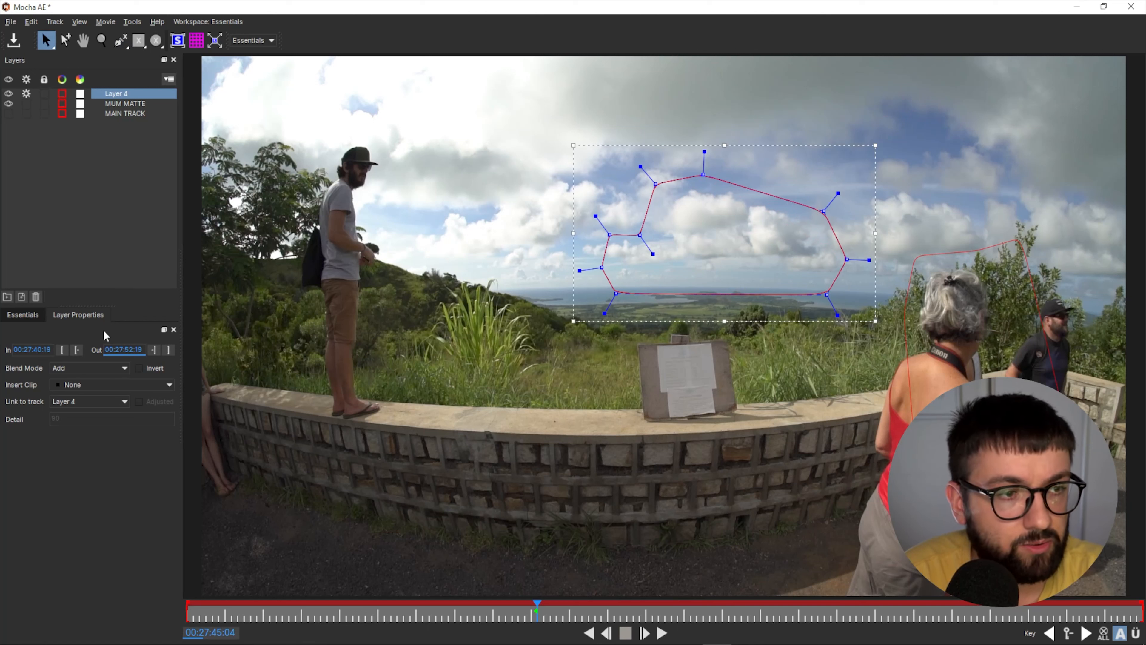
# Step: Rename the new cloud spline layer MASTER TRACK and move it below the MUM MATTE layer
pyautogui.click(24, 315)
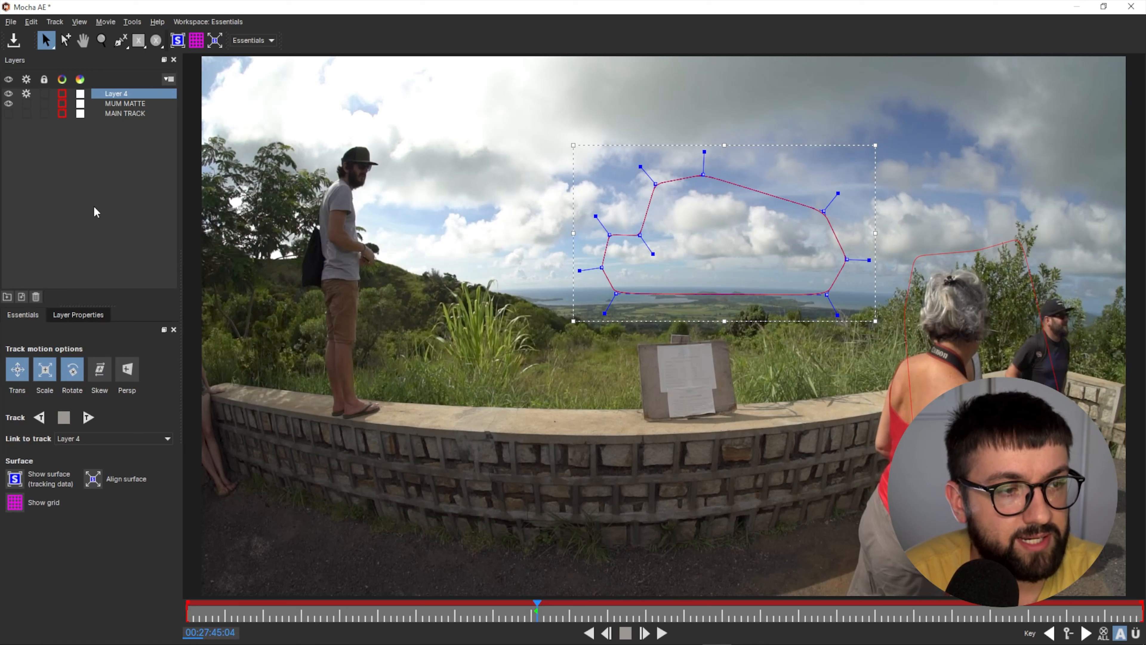
pyautogui.doubleClick(117, 93)
pyautogui.write('MASTER')
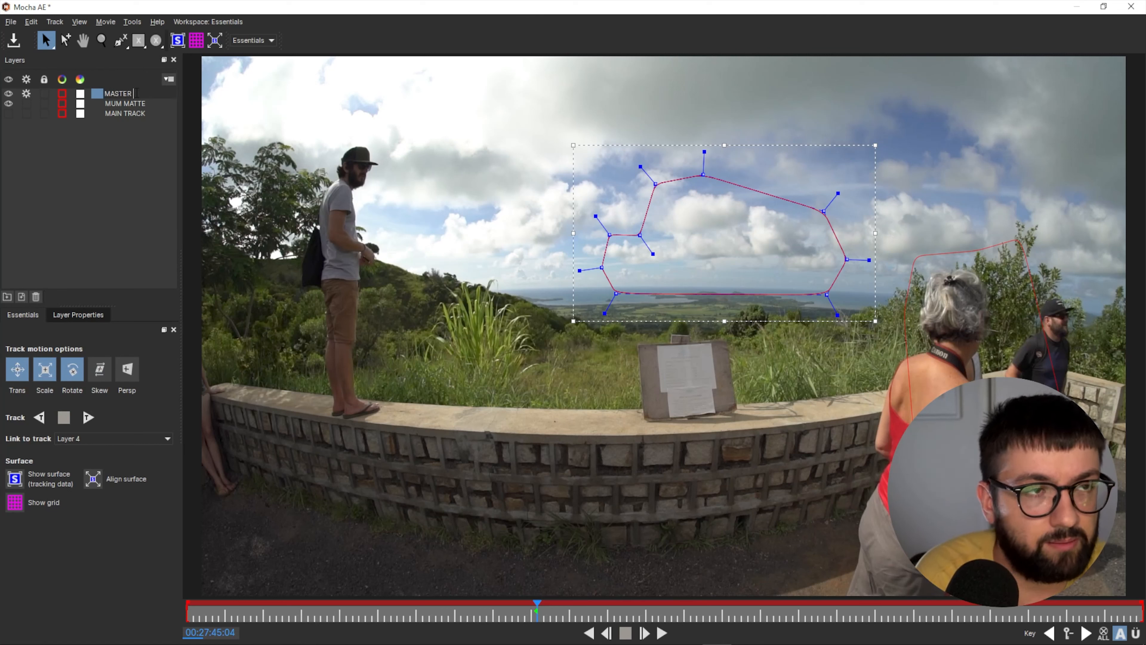
pyautogui.press('Return')
pyautogui.moveTo(130, 94); pyautogui.dragTo(128, 110)
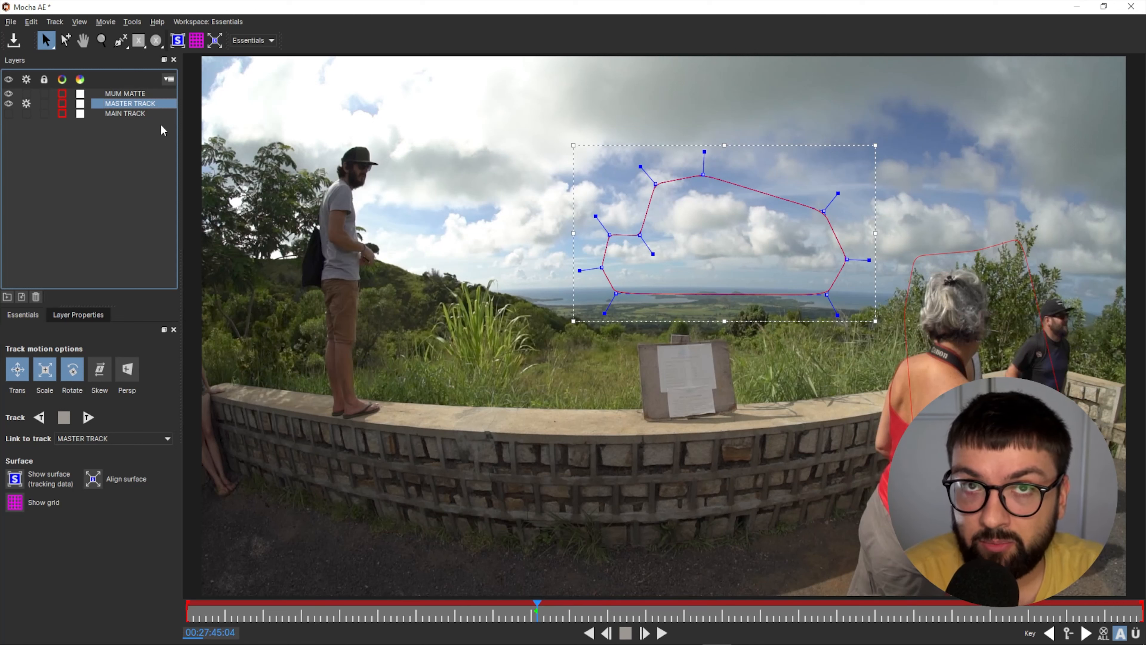
pyautogui.click(78, 141)
# Step: Track the MASTER TRACK layer backward from 00:27:45:04 to the clip start and review the tracked frames
pyautogui.click(131, 97)
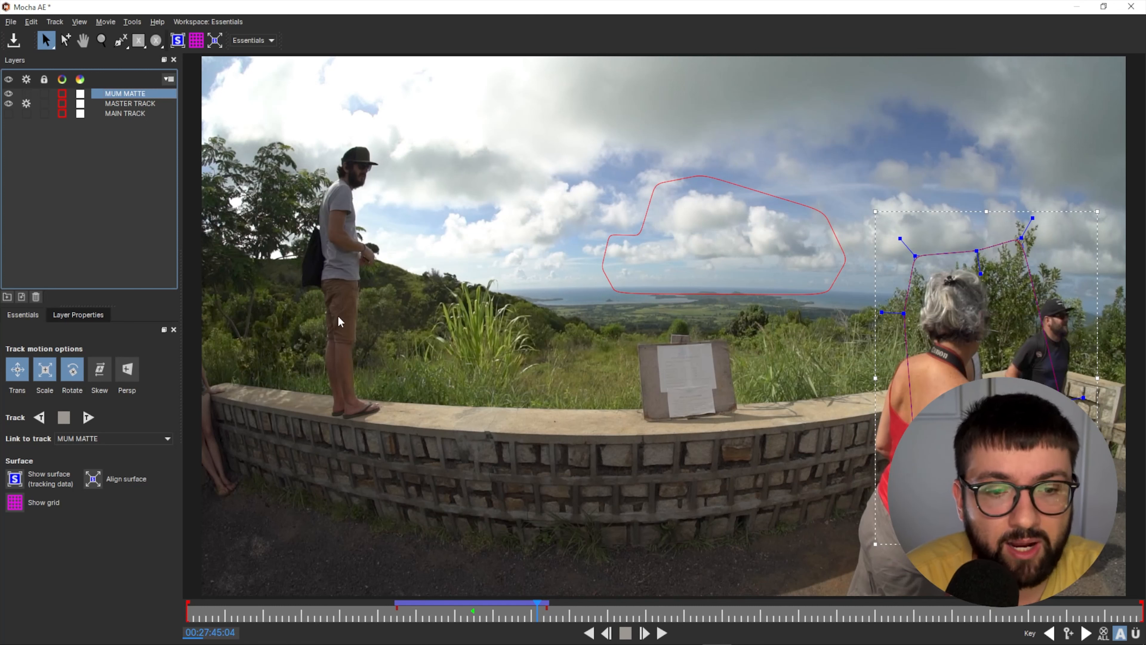
pyautogui.click(776, 263)
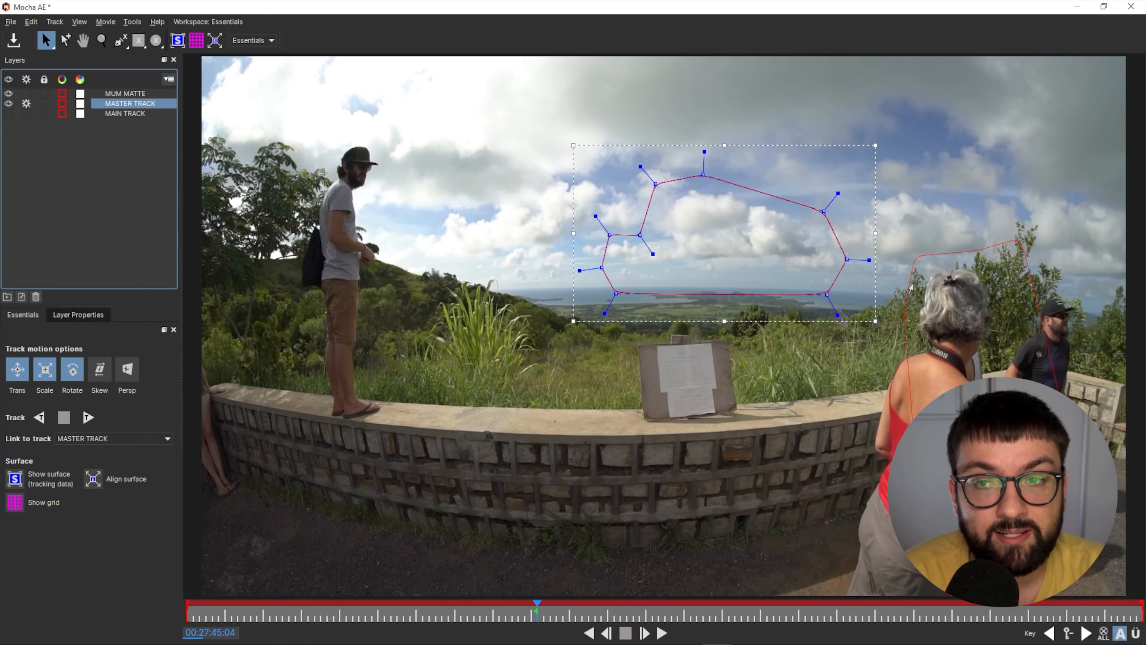
pyautogui.click(44, 417)
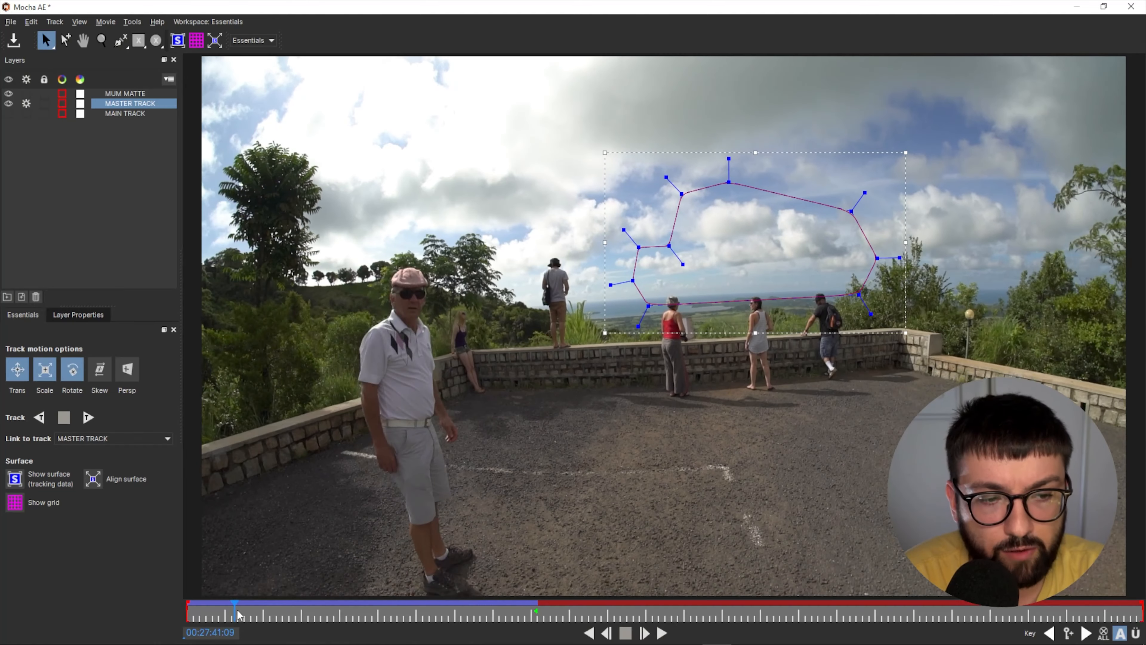
pyautogui.moveTo(238, 614); pyautogui.dragTo(485, 602)
pyautogui.click(145, 147)
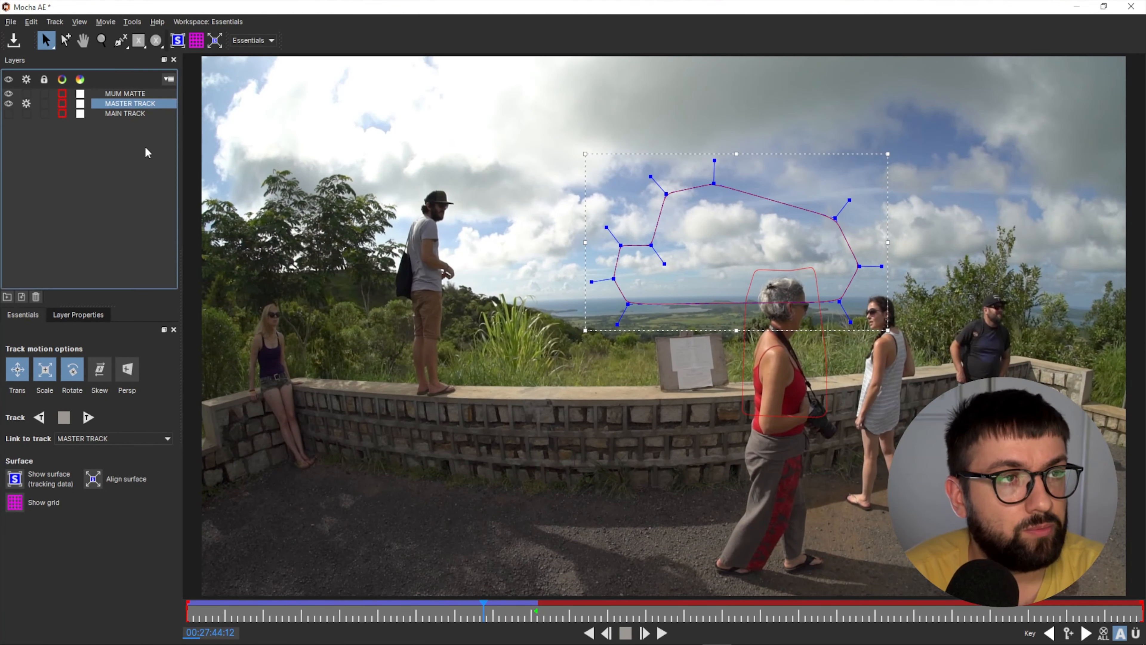
pyautogui.click(122, 104)
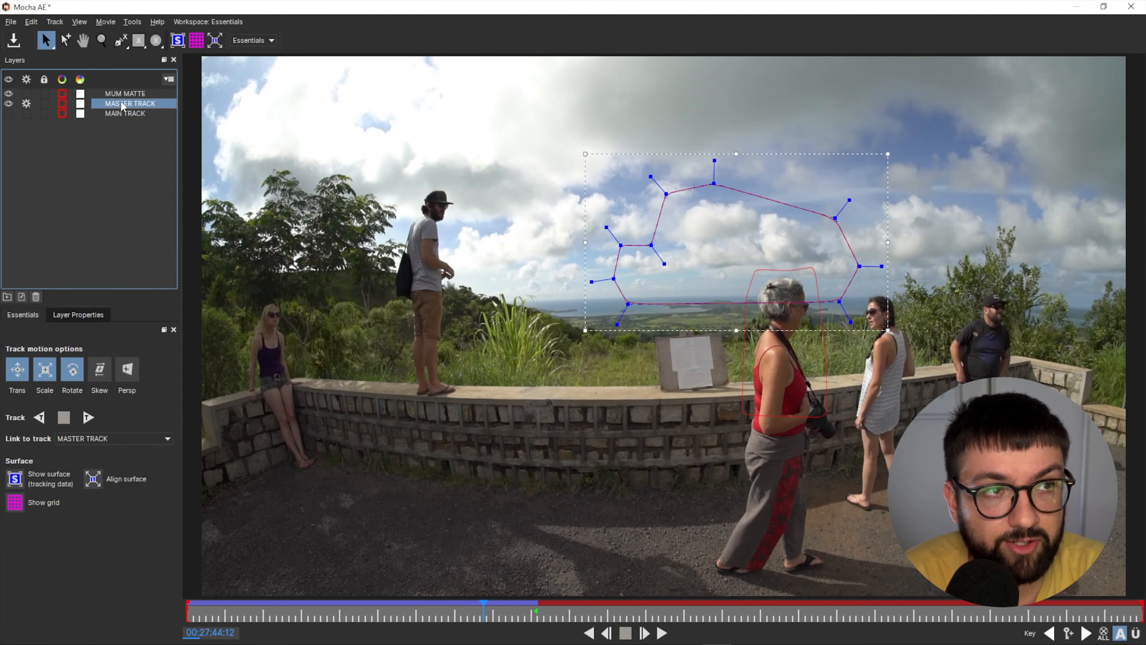
# Step: Enable the mattes display in the viewer and check how MUM MATTE cuts into the MASTER TRACK shape
pyautogui.click(81, 22)
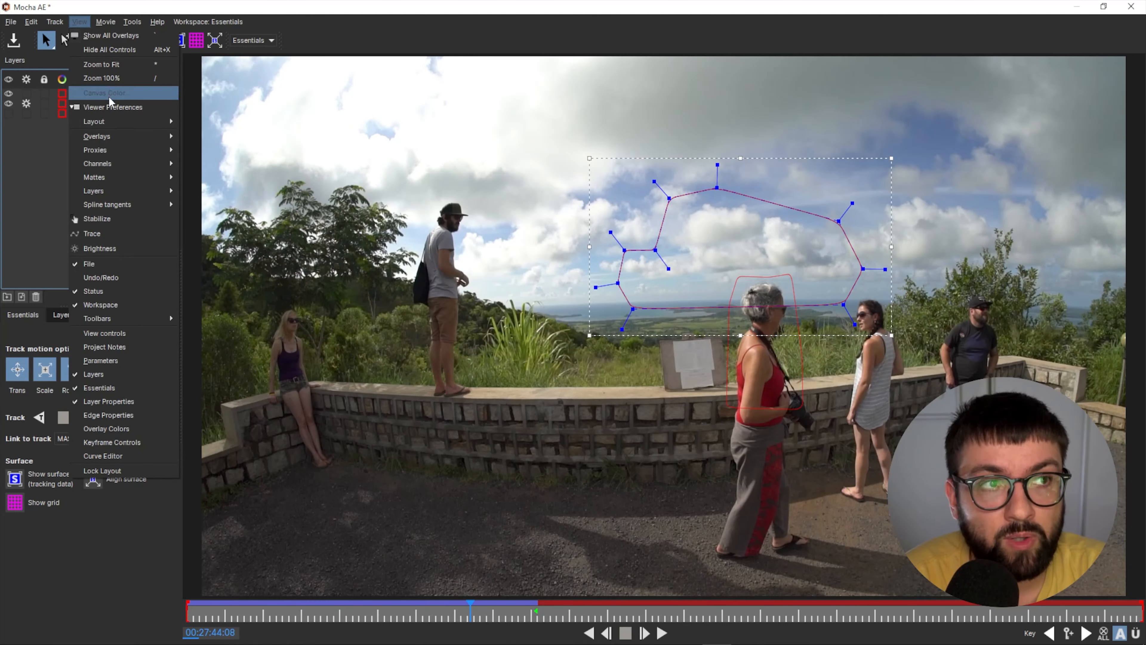
pyautogui.moveTo(110, 177)
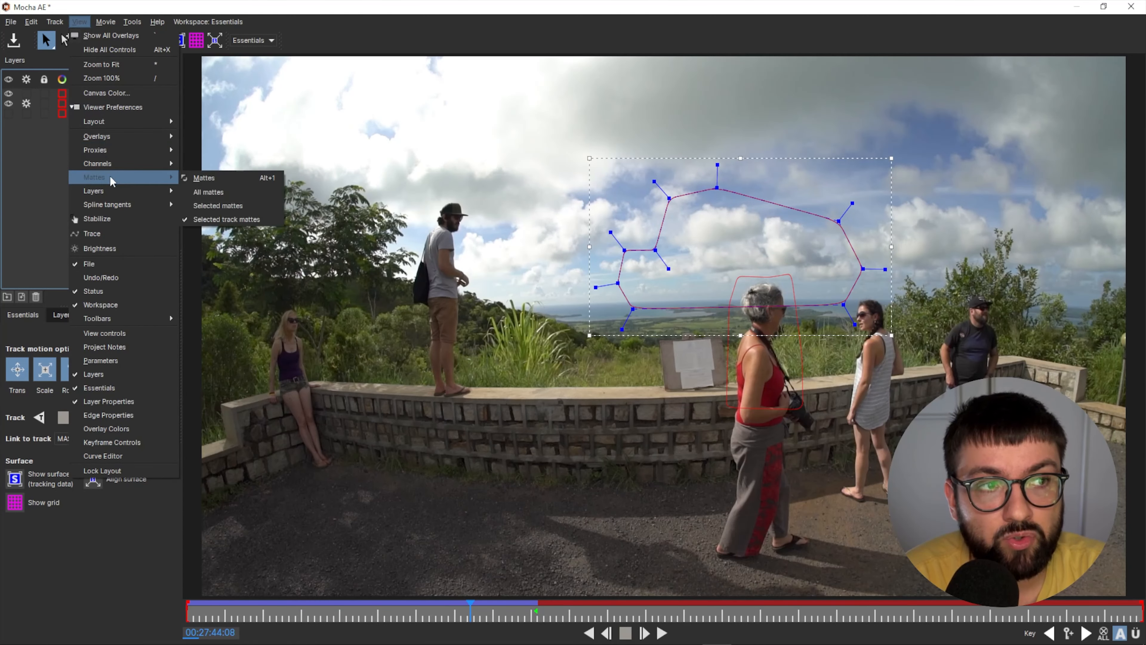
pyautogui.click(203, 181)
pyautogui.click(76, 195)
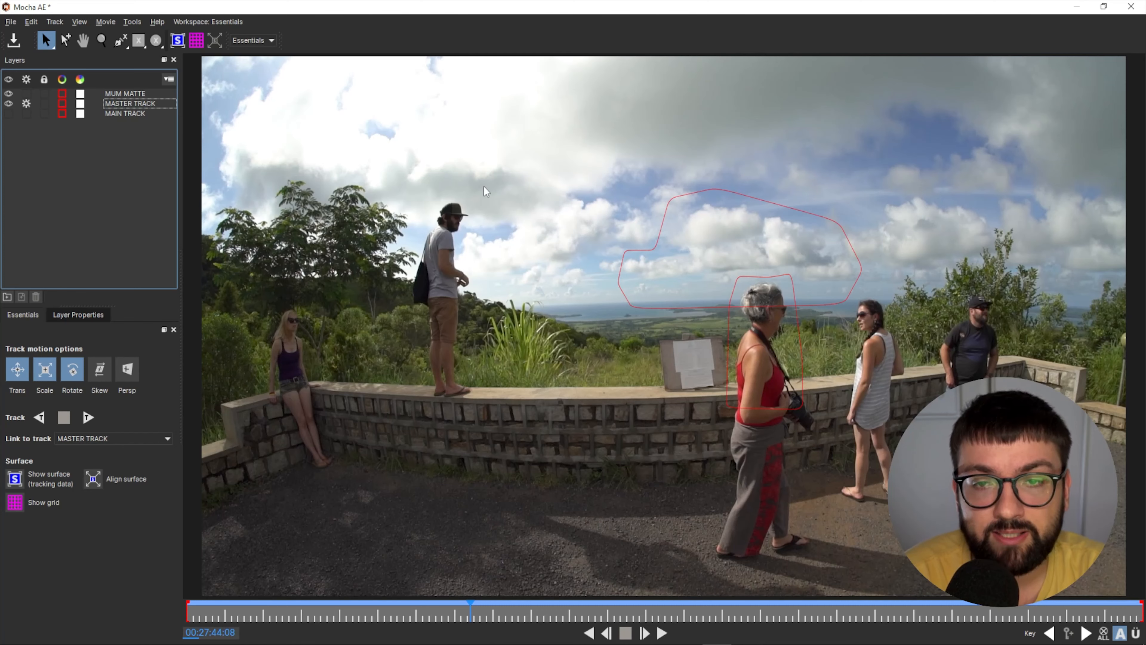
pyautogui.click(136, 101)
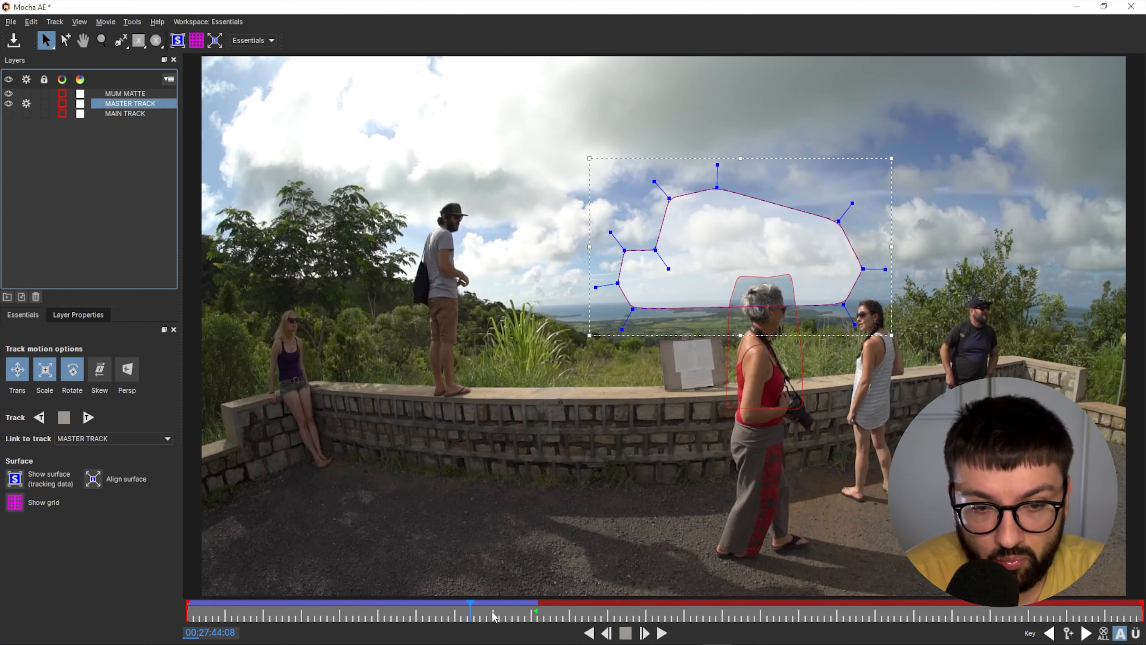
pyautogui.moveTo(494, 616); pyautogui.dragTo(467, 612)
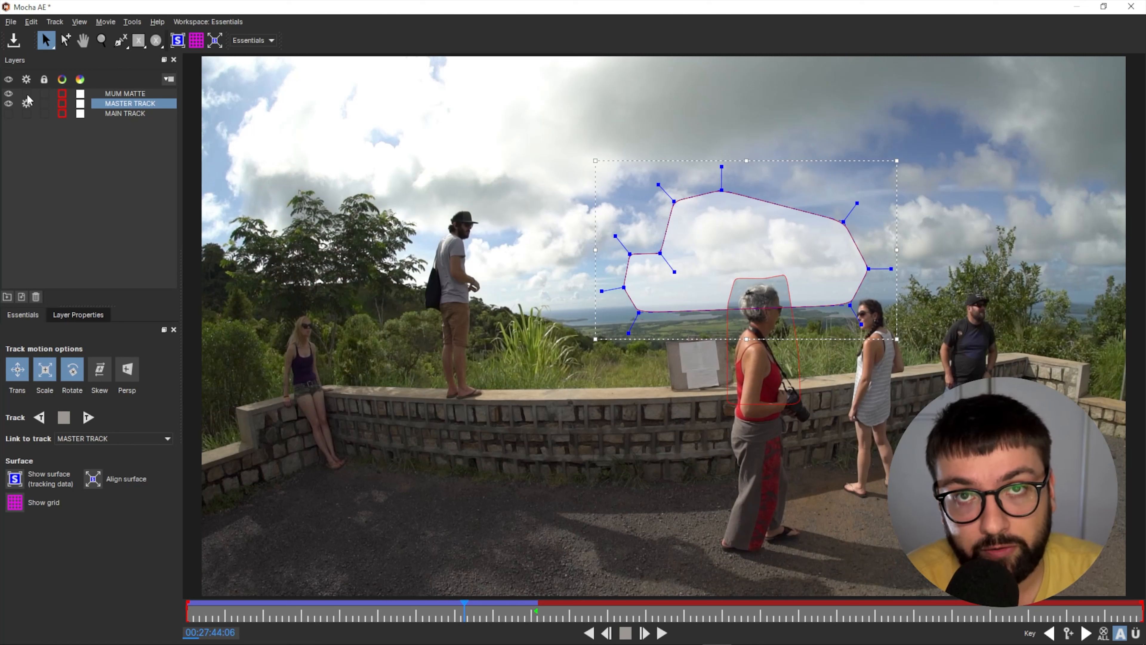
pyautogui.click(77, 205)
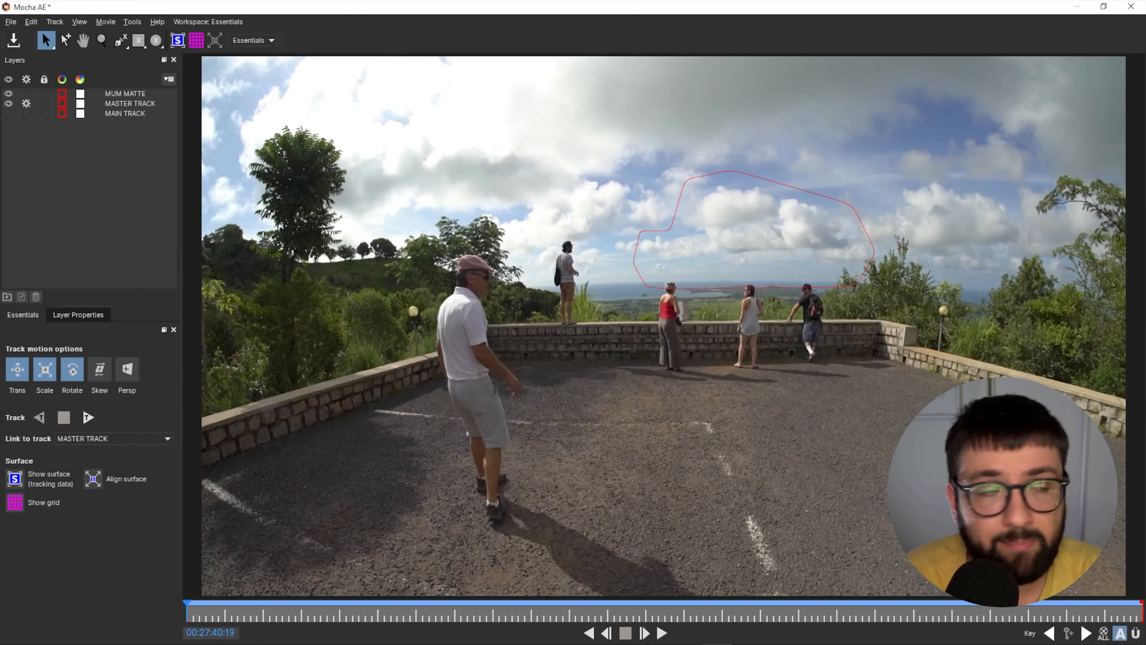
# Step: Hide the MASTER TRACK and MUM MATTE layers, turn off MASTER TRACK's tracking, and show the MAIN TRACK layer
pyautogui.click(11, 103)
pyautogui.click(25, 103)
pyautogui.click(10, 94)
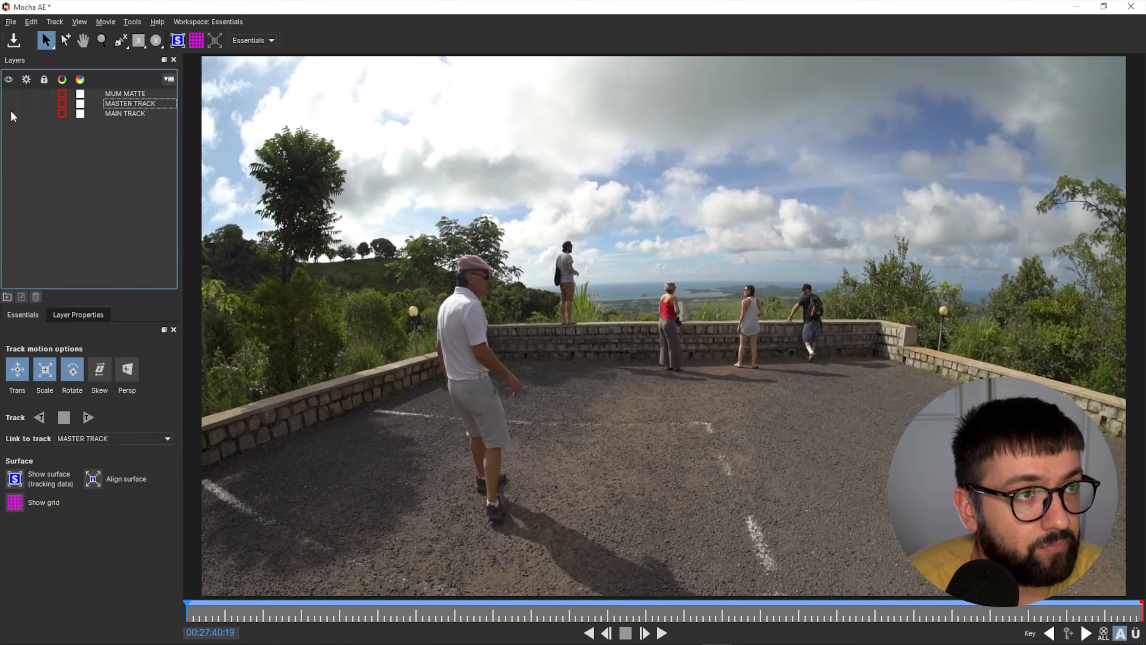
pyautogui.click(9, 113)
# Step: Stabilize the view on the MAIN TRACK layer and play the clip from its start to check the track
pyautogui.moveTo(245, 610); pyautogui.dragTo(365, 612)
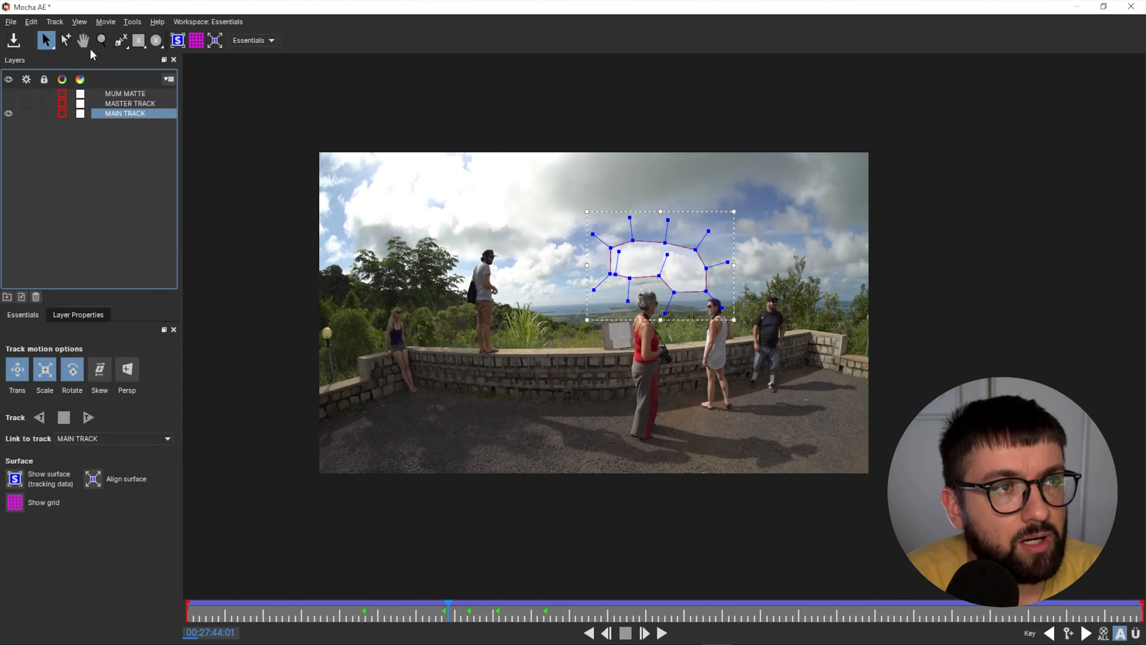
pyautogui.click(83, 24)
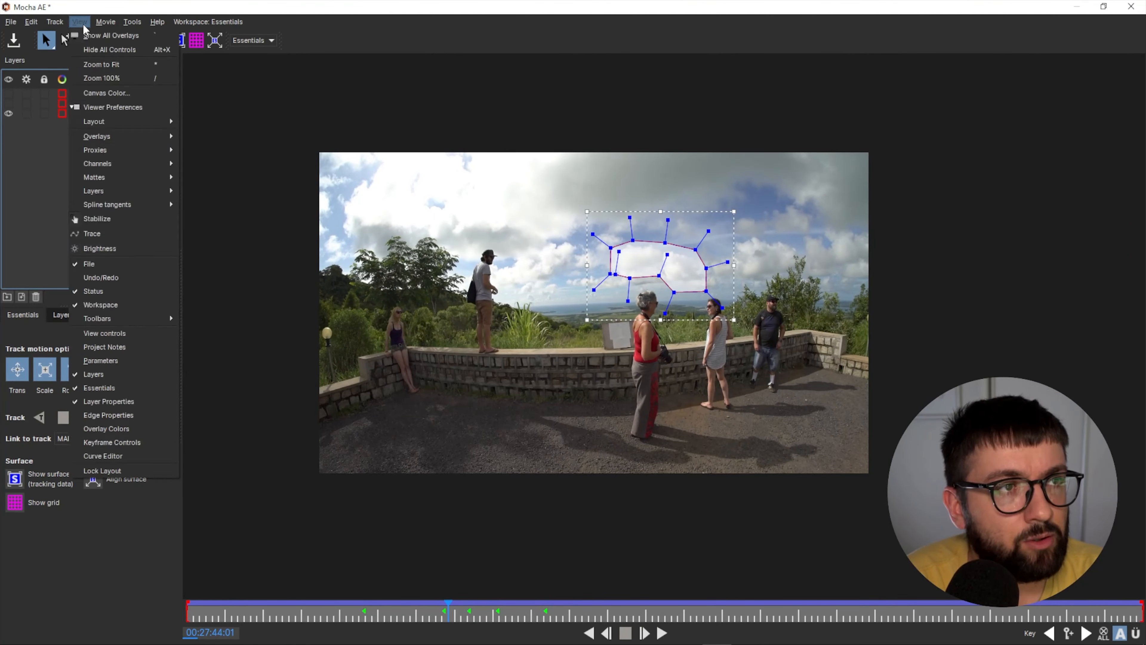
pyautogui.click(103, 221)
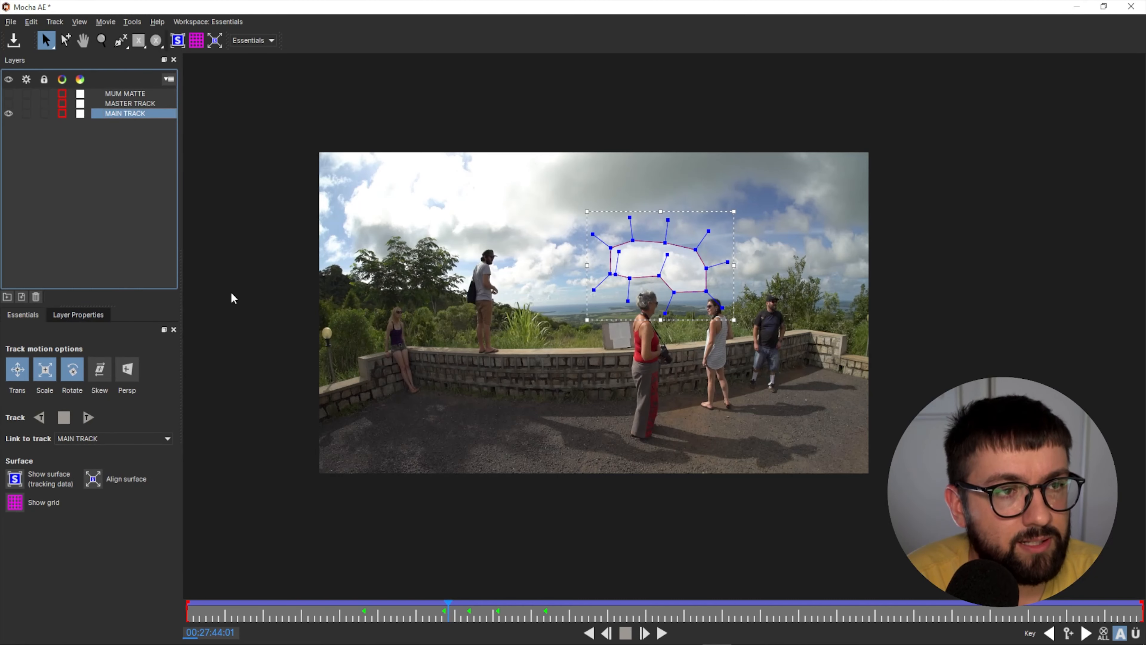
pyautogui.moveTo(271, 612); pyautogui.dragTo(176, 618)
pyautogui.press('space')
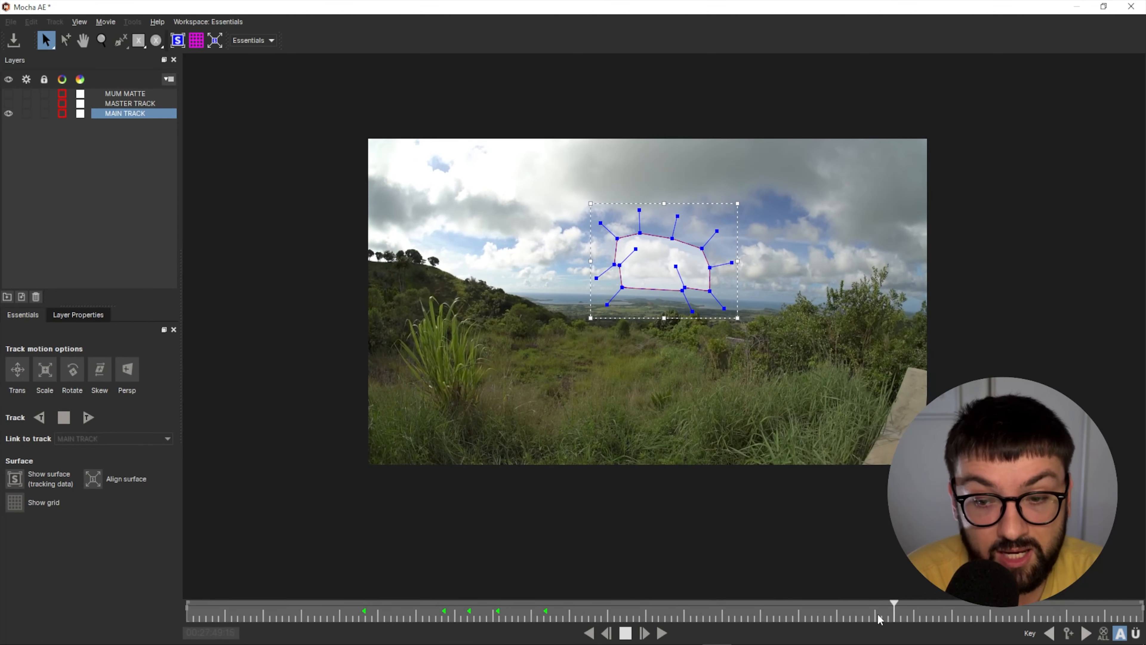
pyautogui.press('space')
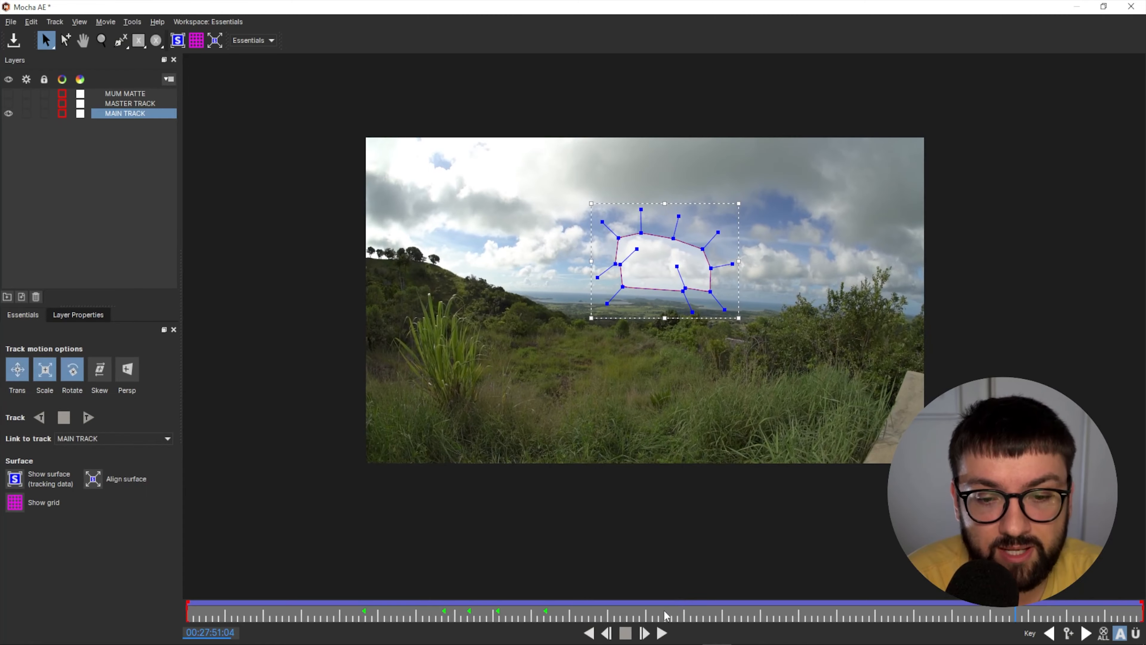
pyautogui.moveTo(665, 615); pyautogui.dragTo(460, 620)
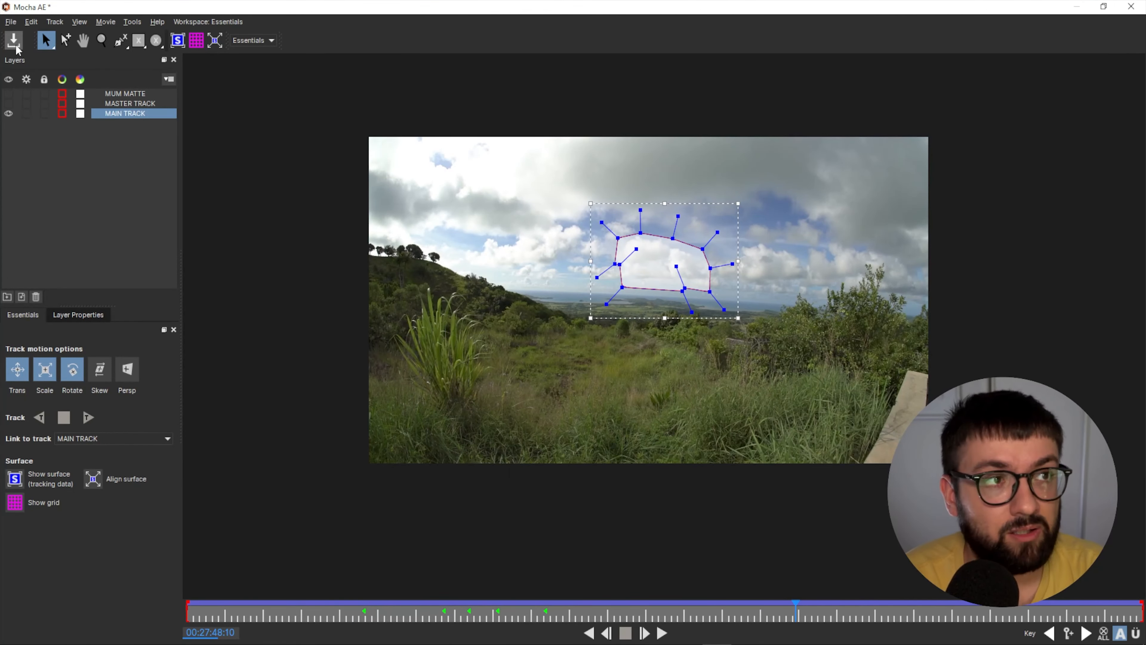
# Step: Save the Mocha project, return to After Effects, and select the Mocha AE effect on the spheres_shot_003.mov layer
pyautogui.click(14, 41)
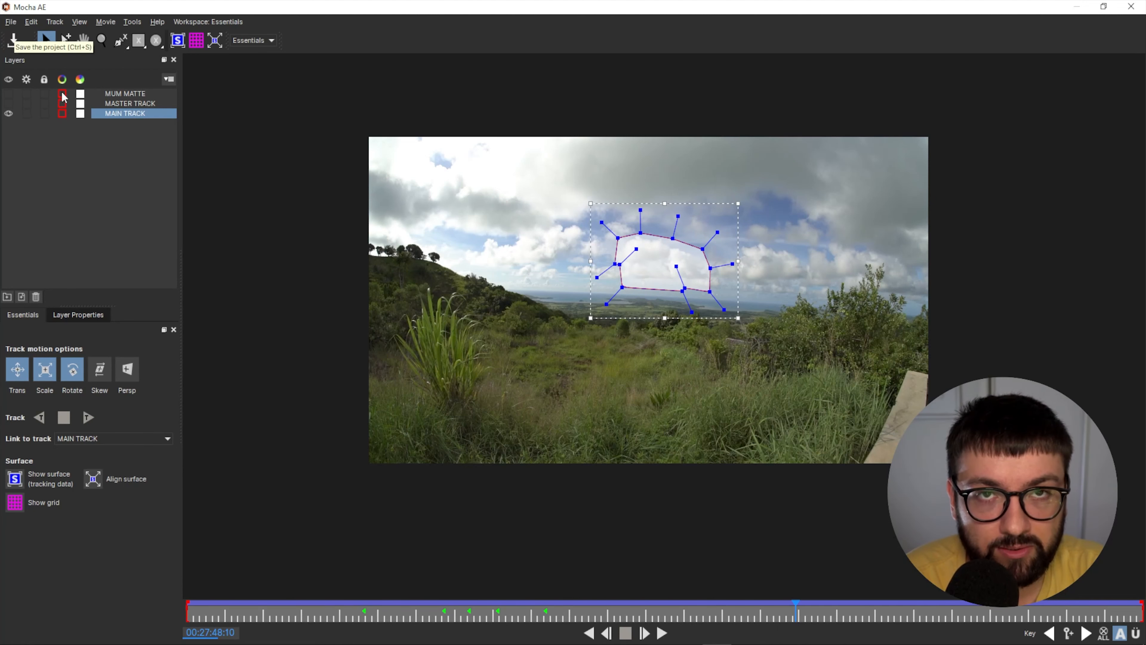
pyautogui.click(1132, 6)
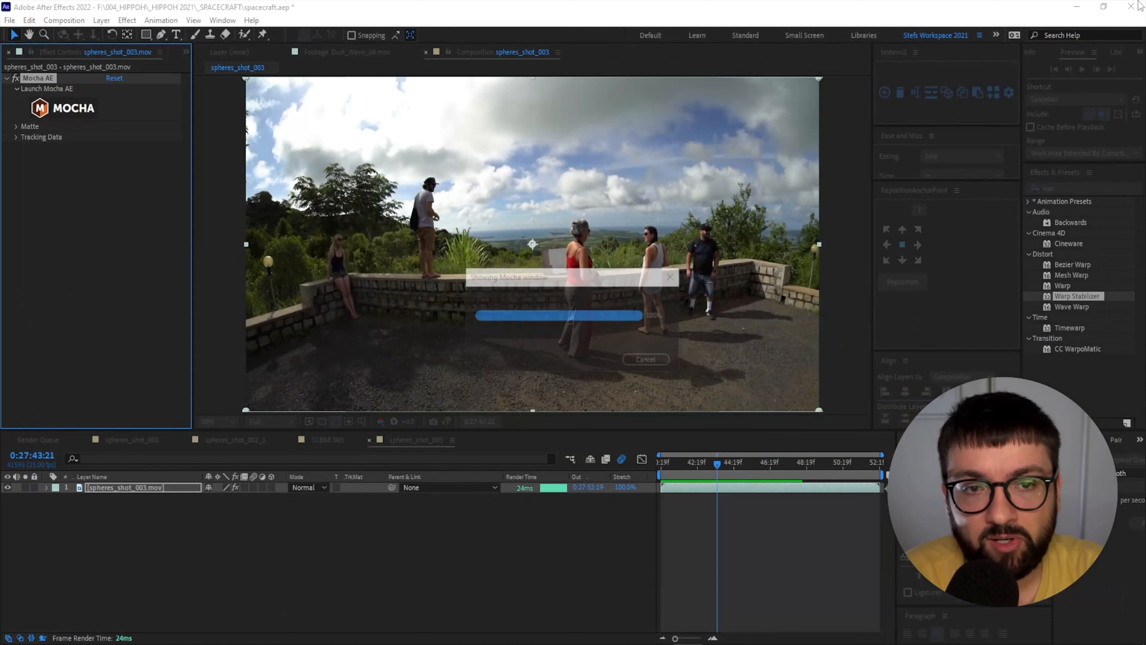
pyautogui.click(135, 541)
pyautogui.click(124, 489)
pyautogui.click(40, 78)
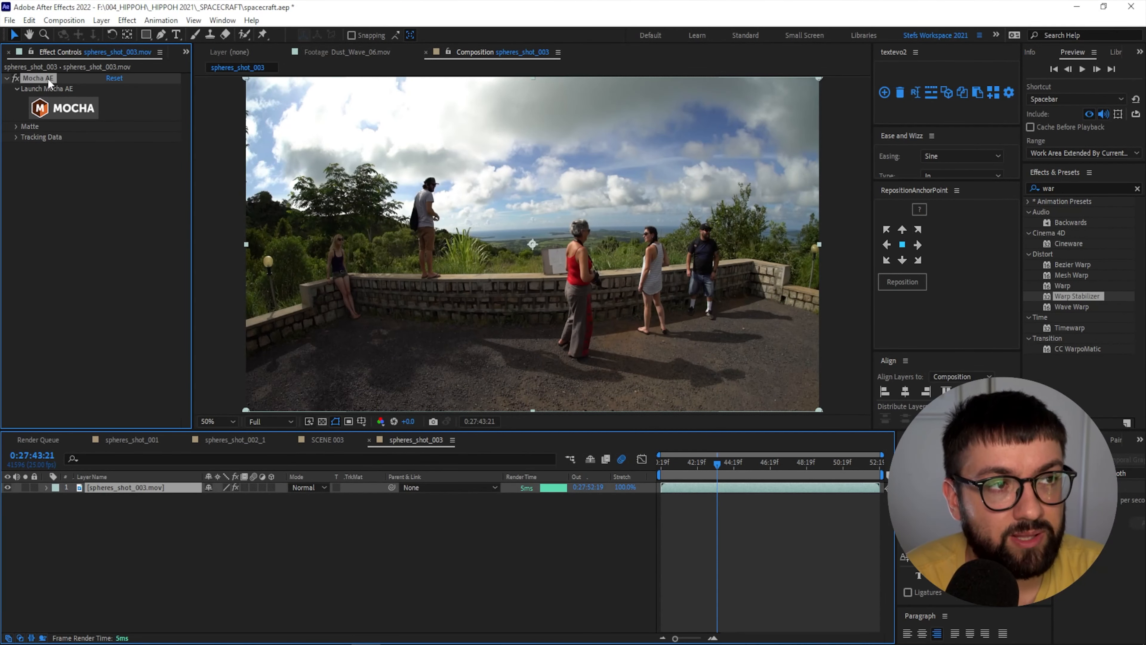
# Step: Add a null object to the spheres_shot_003 composition and name it MAIN TRACK NULL
pyautogui.click(310, 548)
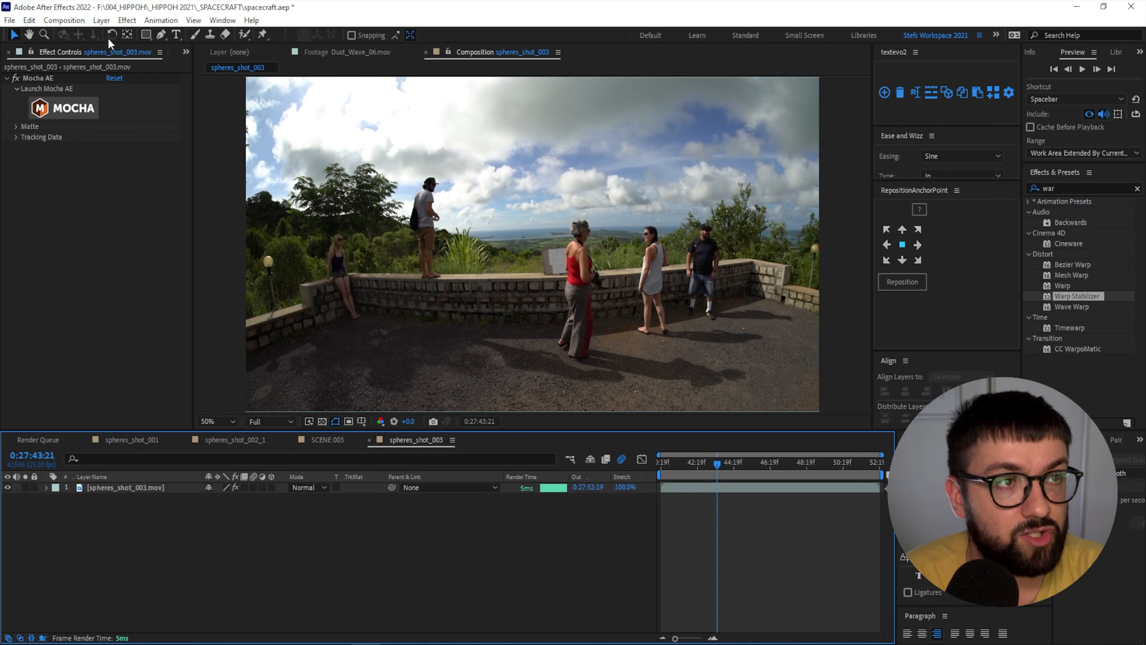
pyautogui.click(102, 21)
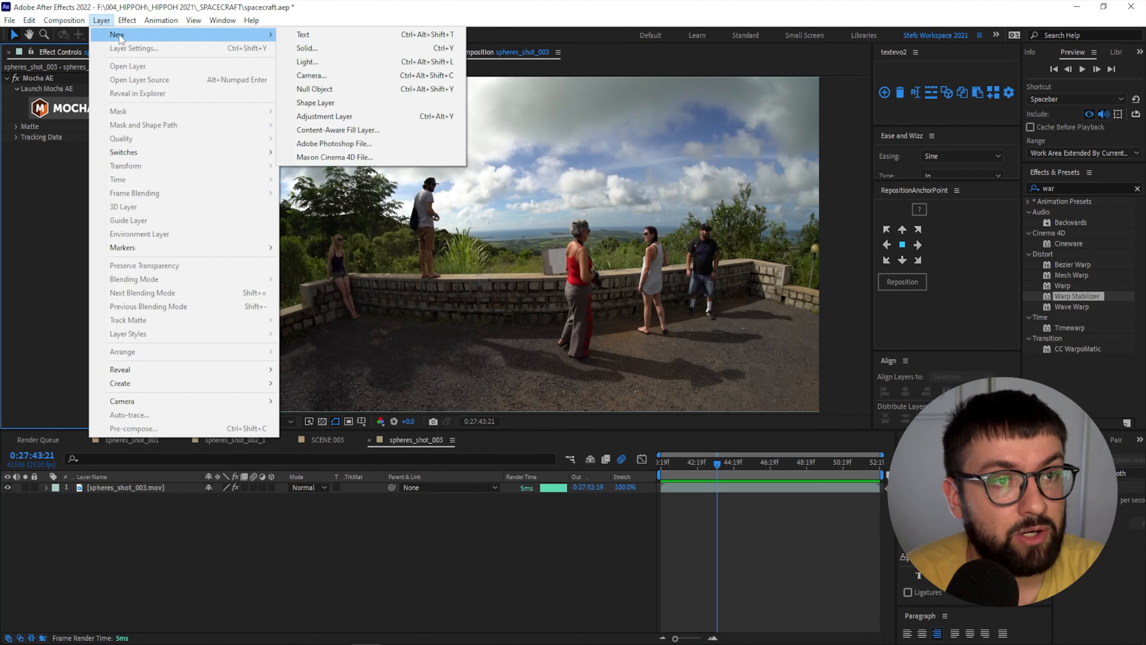
pyautogui.moveTo(149, 32)
pyautogui.click(343, 91)
pyautogui.press('Return')
pyautogui.write('M')
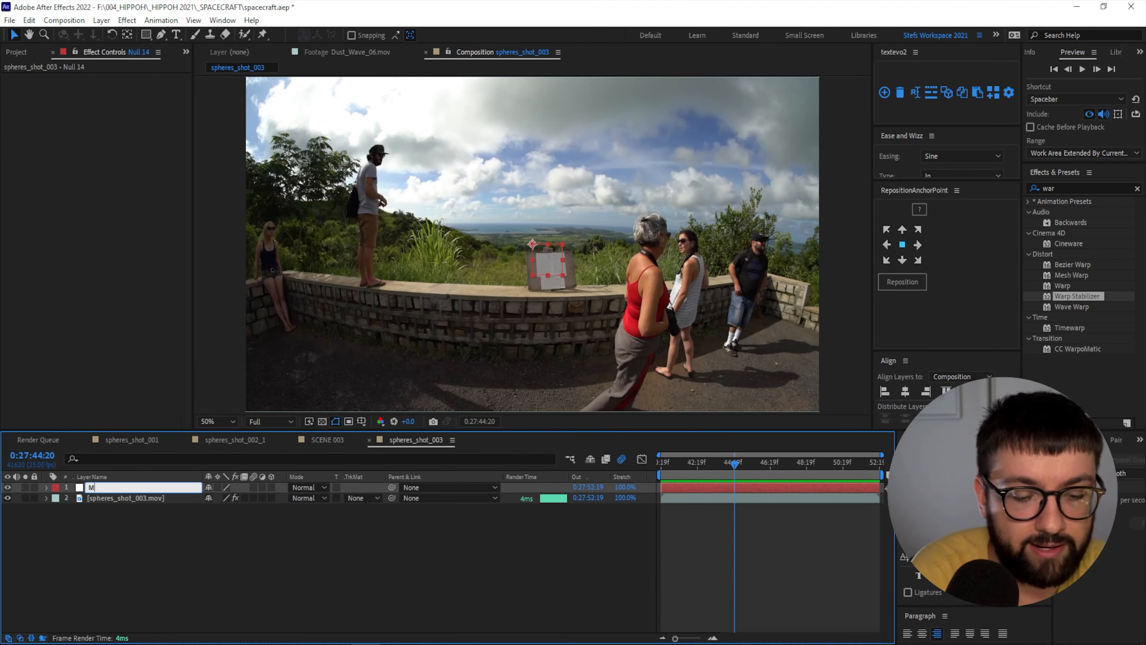
pyautogui.write('AIN TRACK NULL')
pyautogui.press('Return')
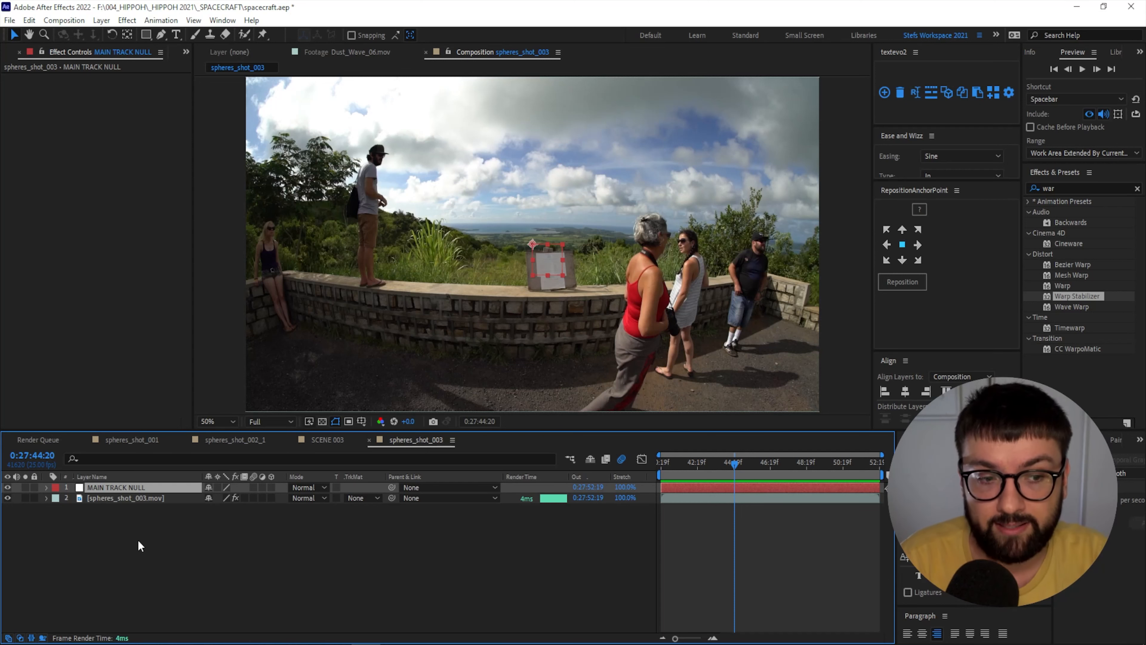
# Step: Open the layer selection for creating track data in the Mocha AE effect on the spheres_shot_003.mov layer
pyautogui.click(108, 497)
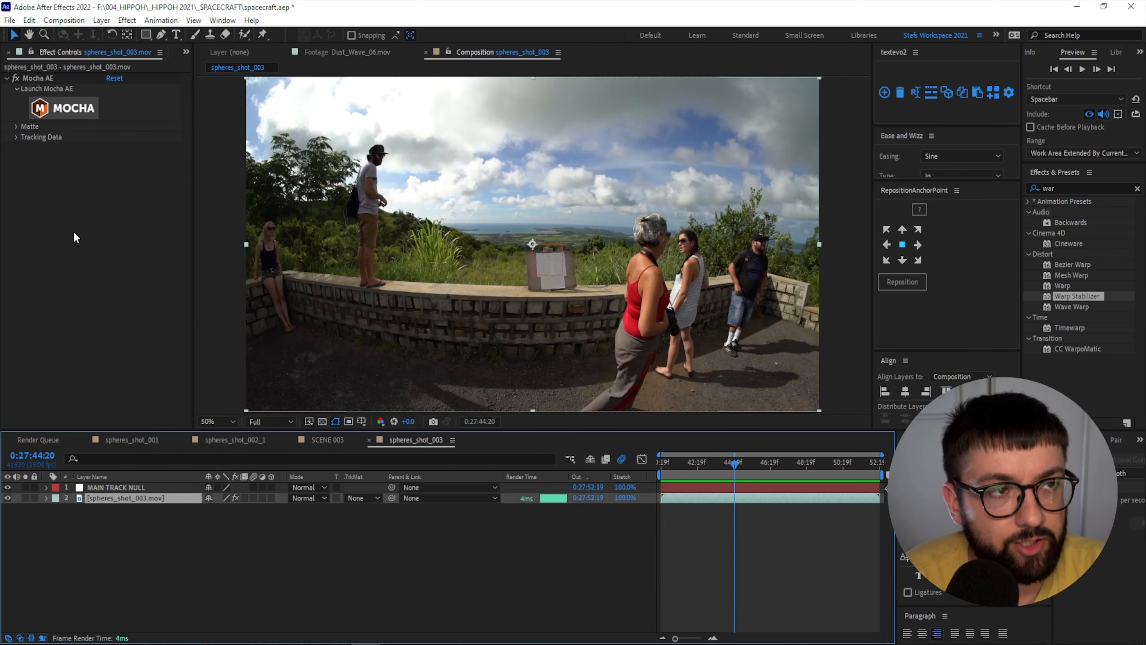
pyautogui.click(16, 137)
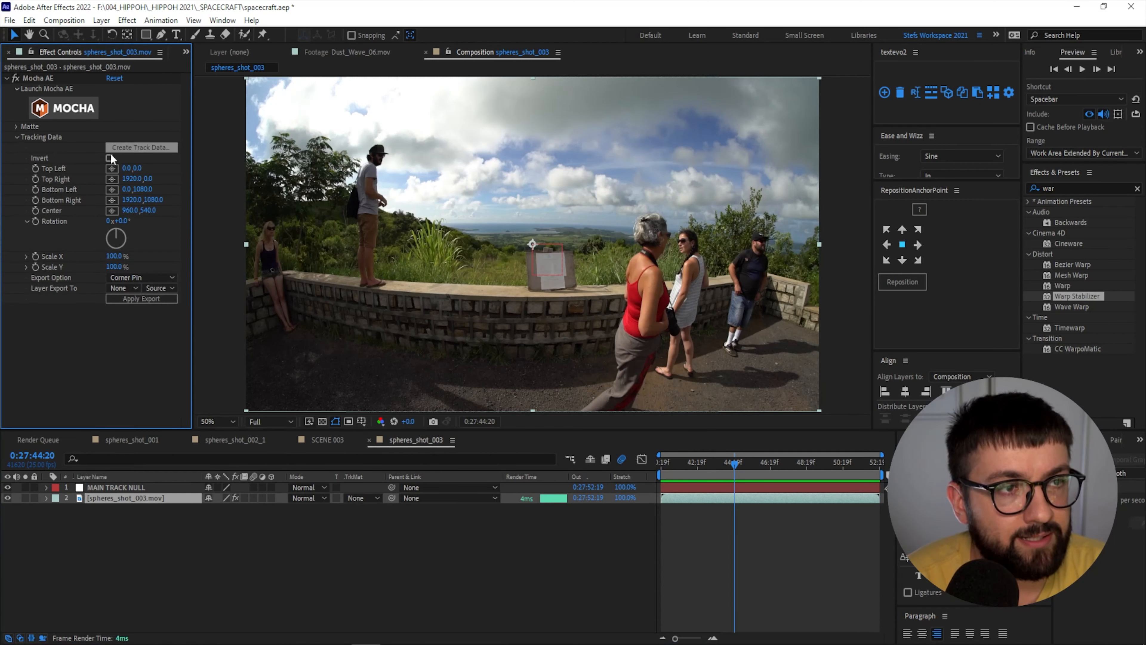
pyautogui.click(129, 149)
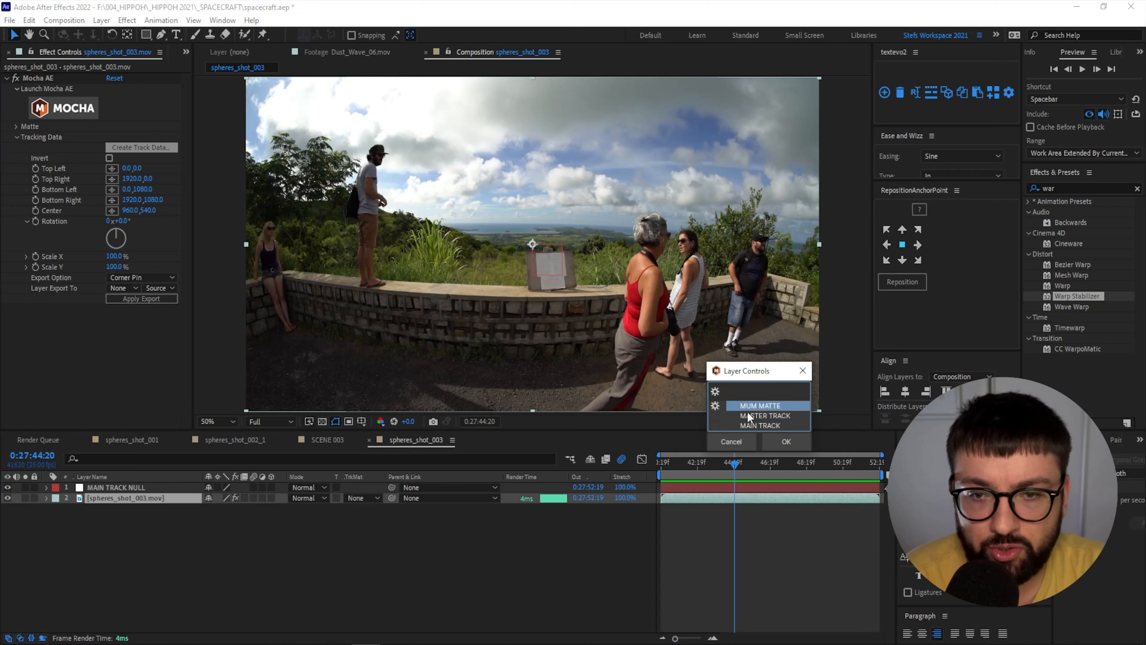
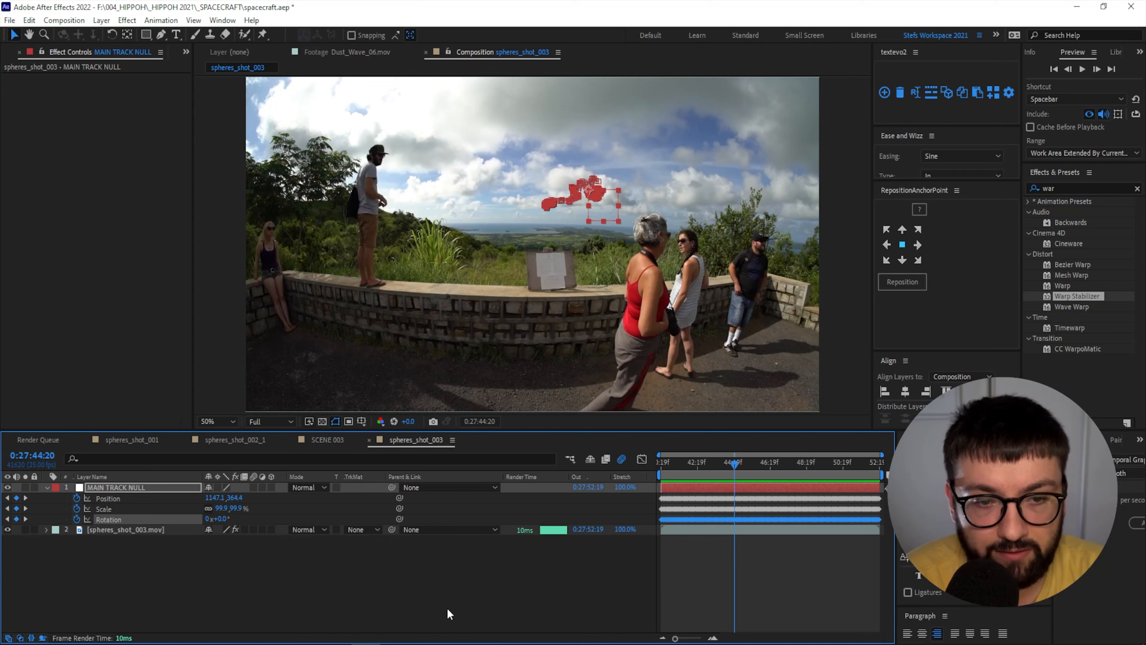
# Step: Scrub through spheres_shot_003 to check how MAIN TRACK NULL follows the sky, and compare it with the opening frames of SCENE 003
pyautogui.moveTo(695, 463); pyautogui.dragTo(869, 467)
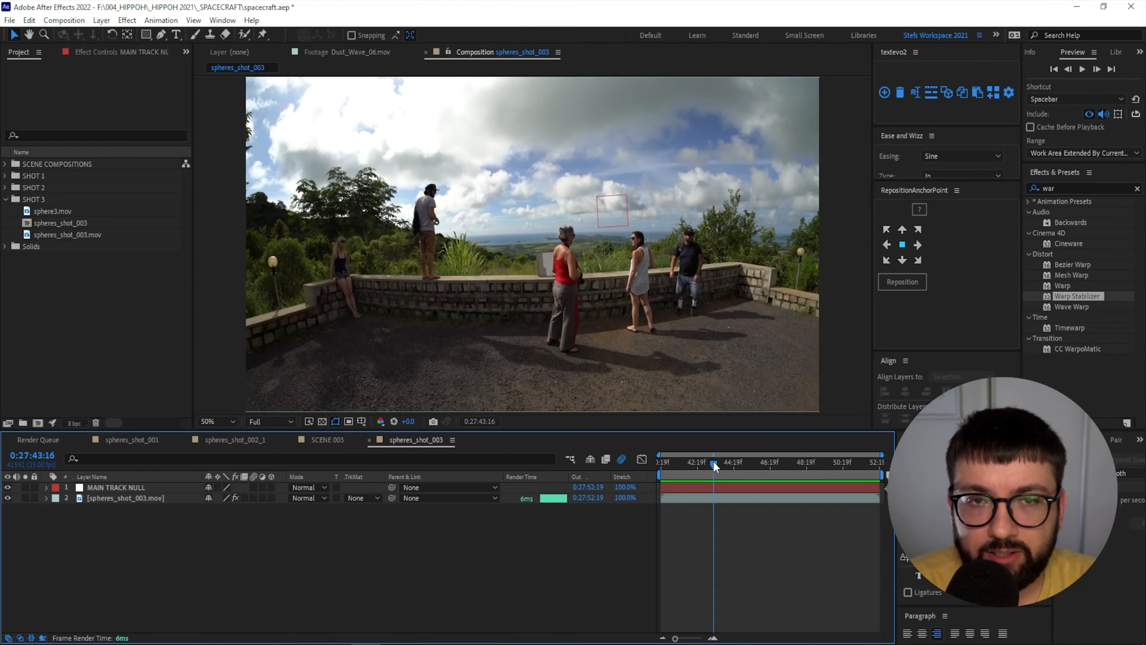
pyautogui.moveTo(714, 461); pyautogui.dragTo(745, 458)
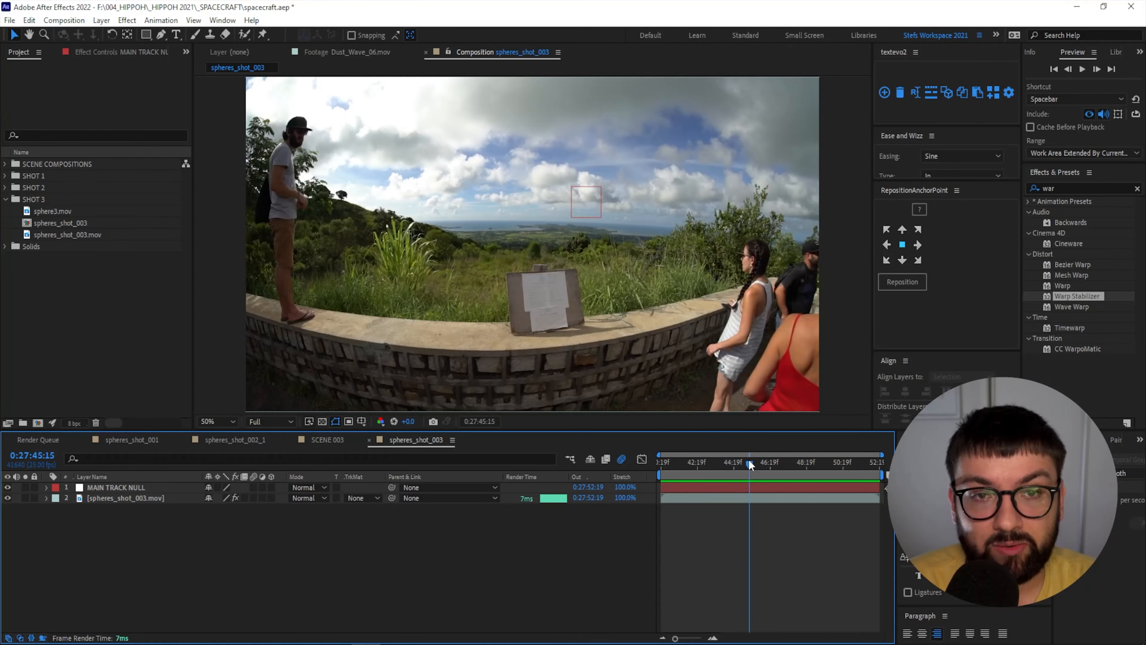
pyautogui.click(330, 441)
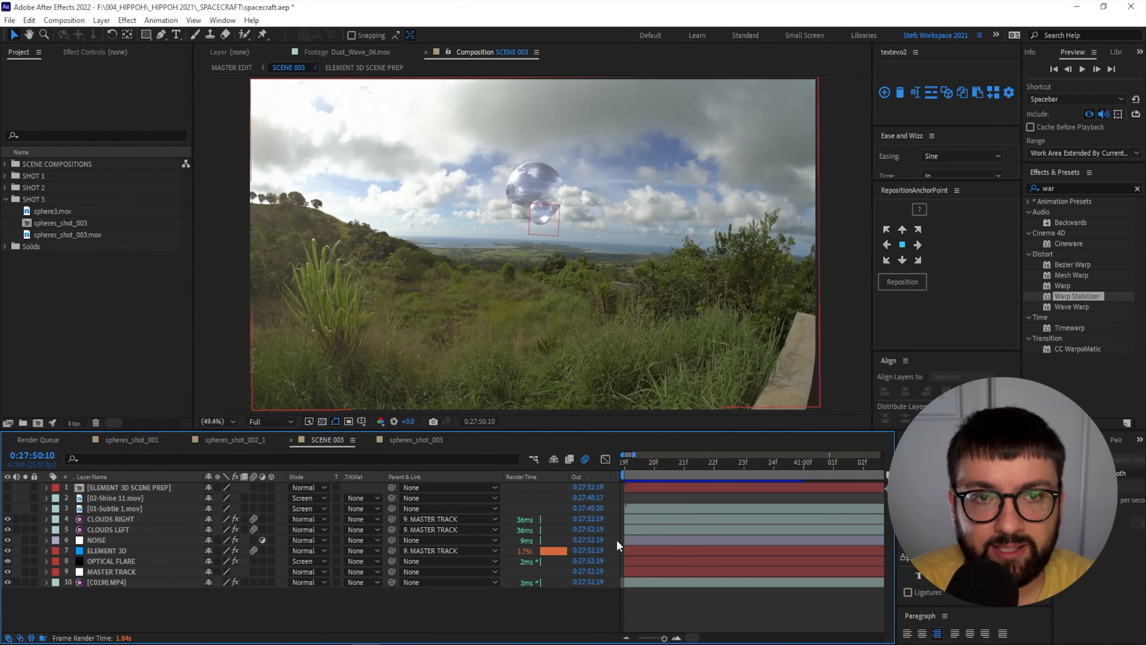
pyautogui.click(644, 465)
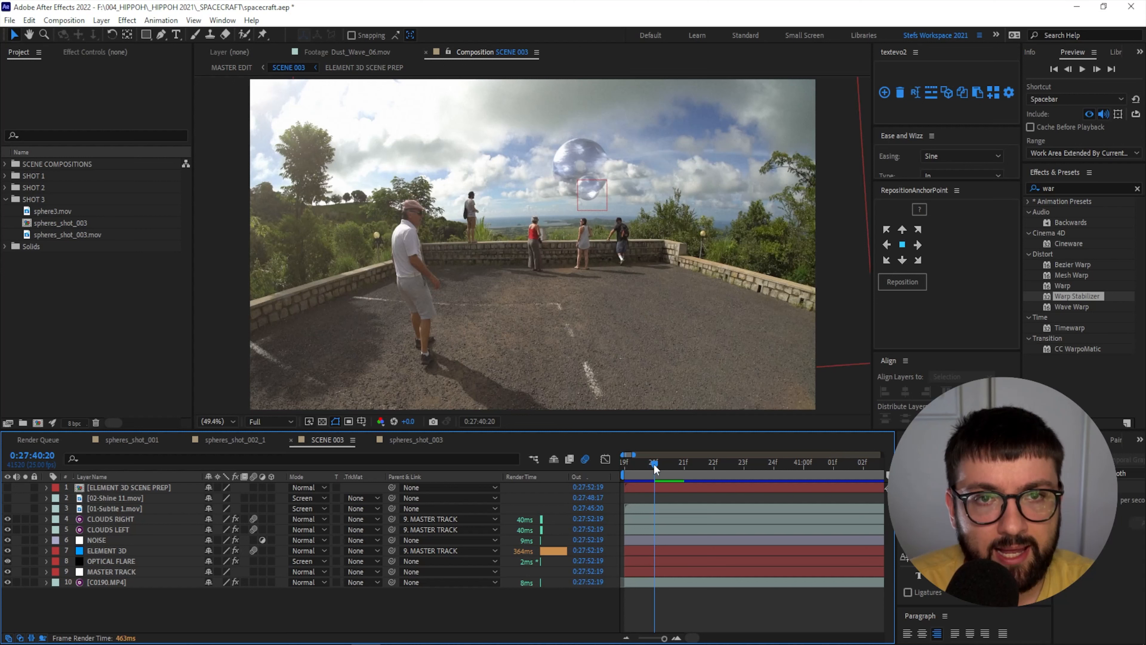
pyautogui.click(626, 467)
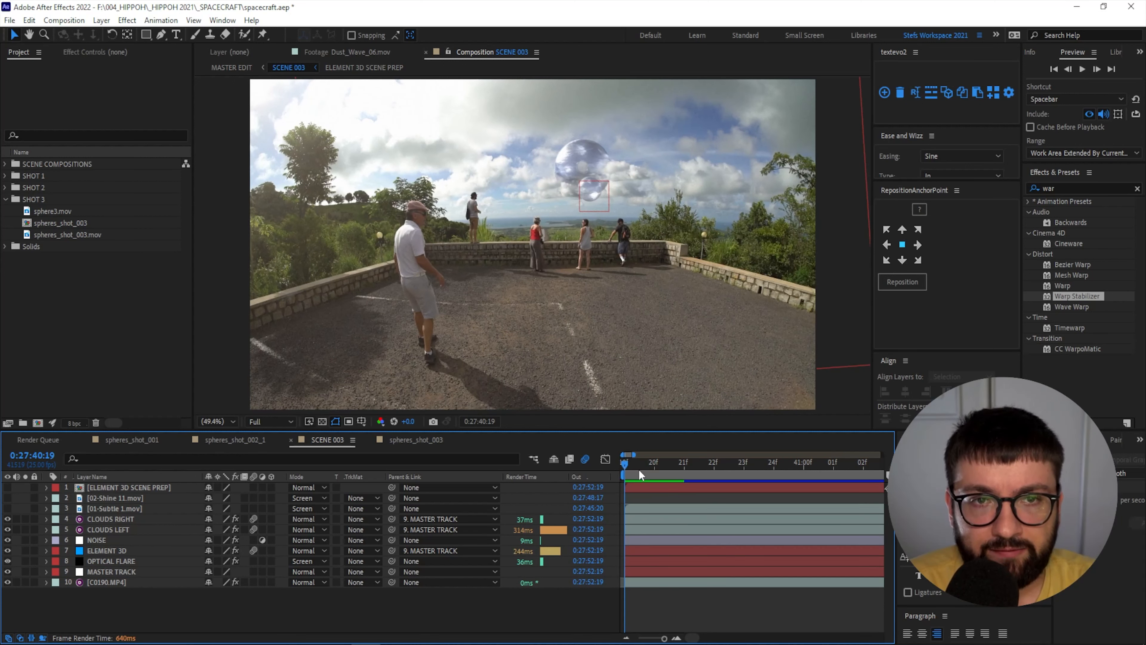
pyautogui.click(654, 468)
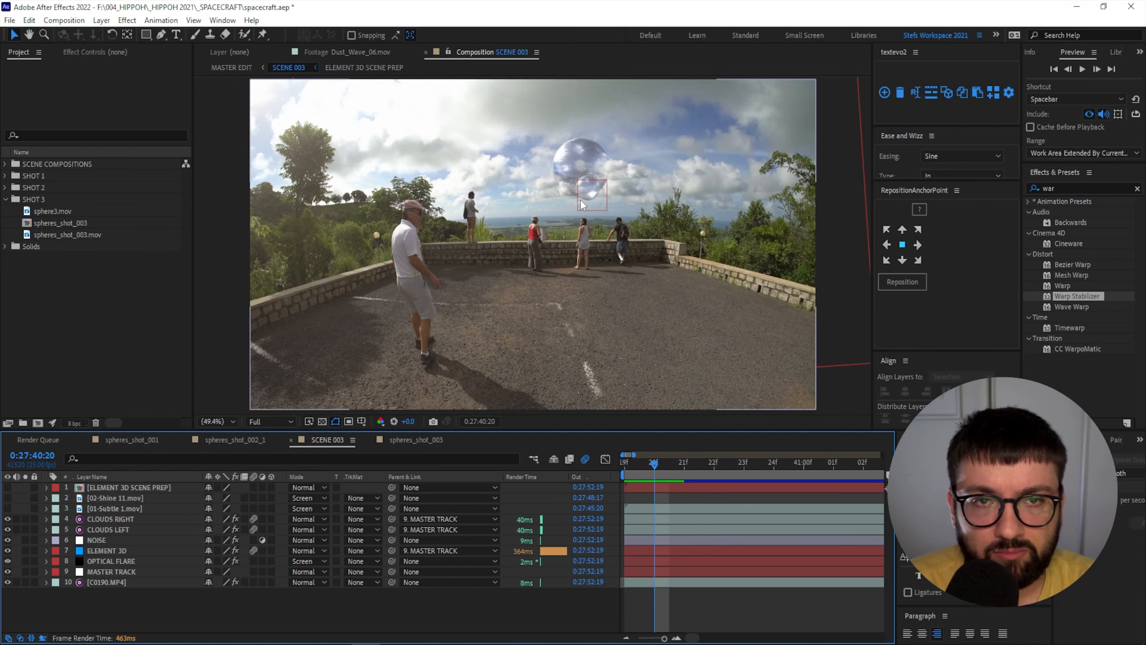
pyautogui.click(416, 439)
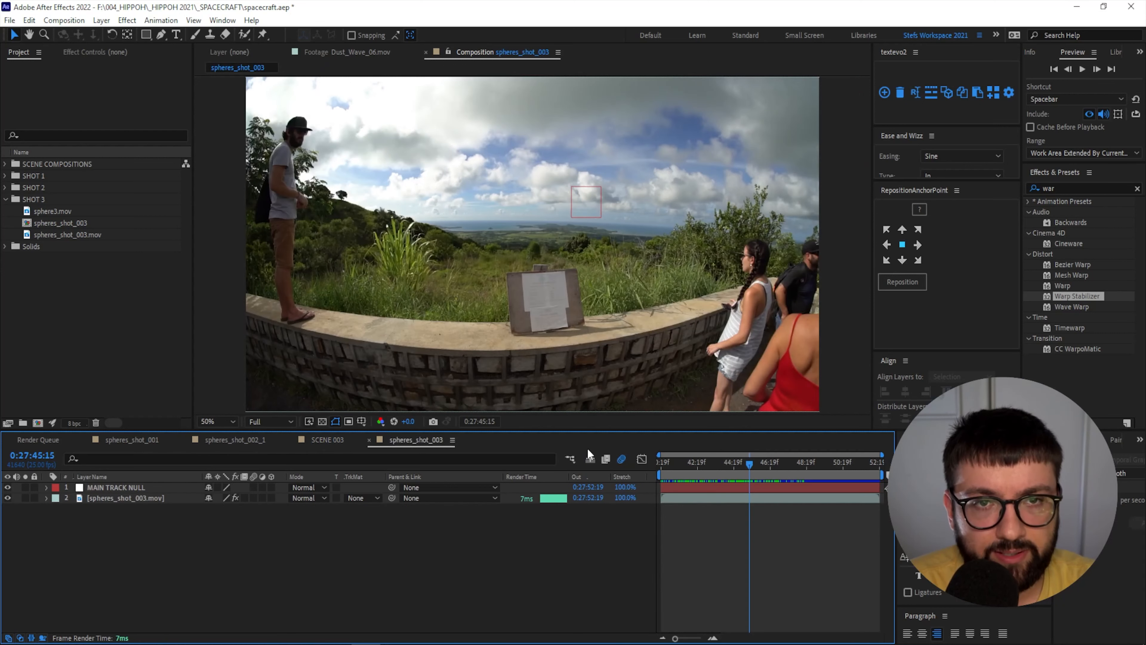
# Step: Add the sphere3.mov footage to the spheres_shot_003 composition above the MAIN TRACK NULL layer
pyautogui.click(72, 211)
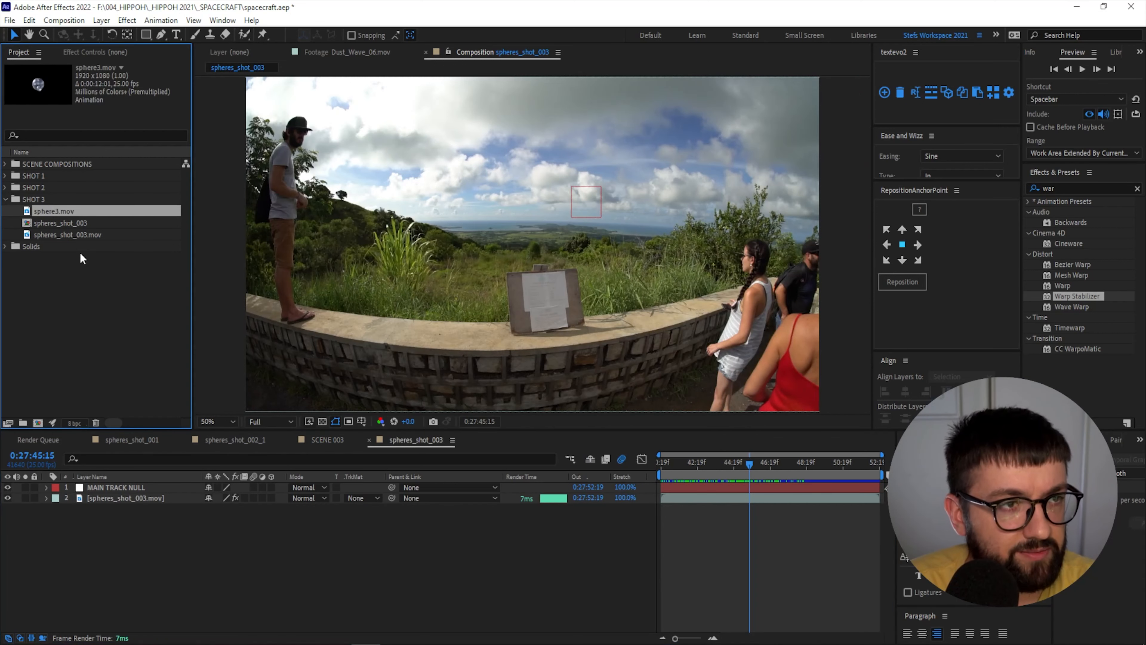
pyautogui.click(74, 236)
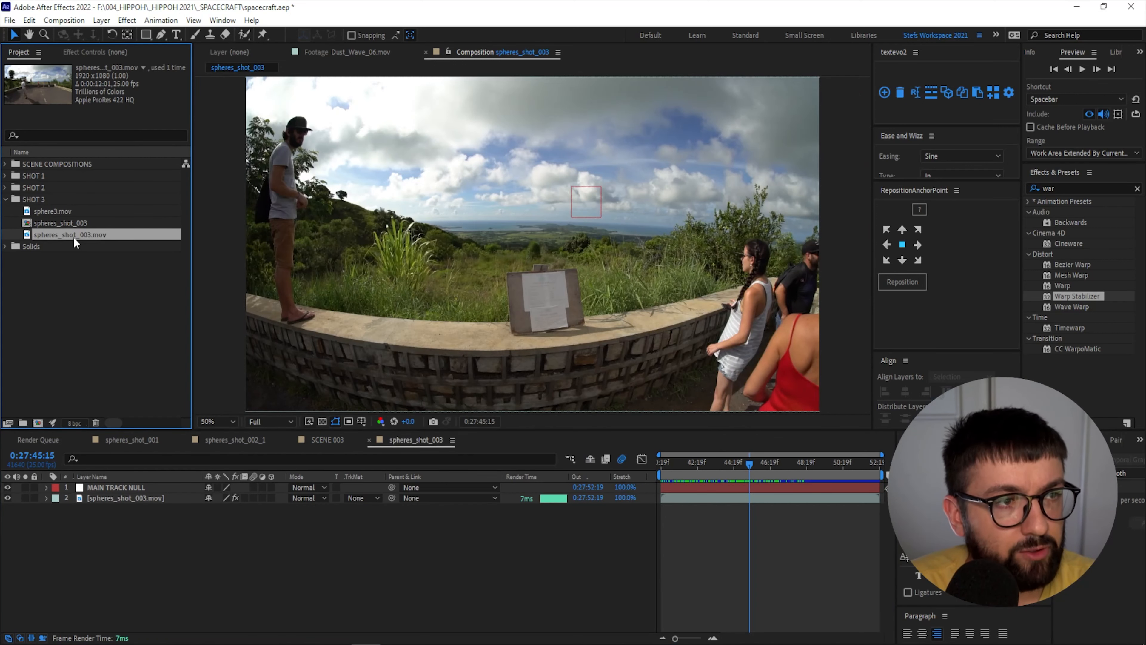
pyautogui.click(62, 211)
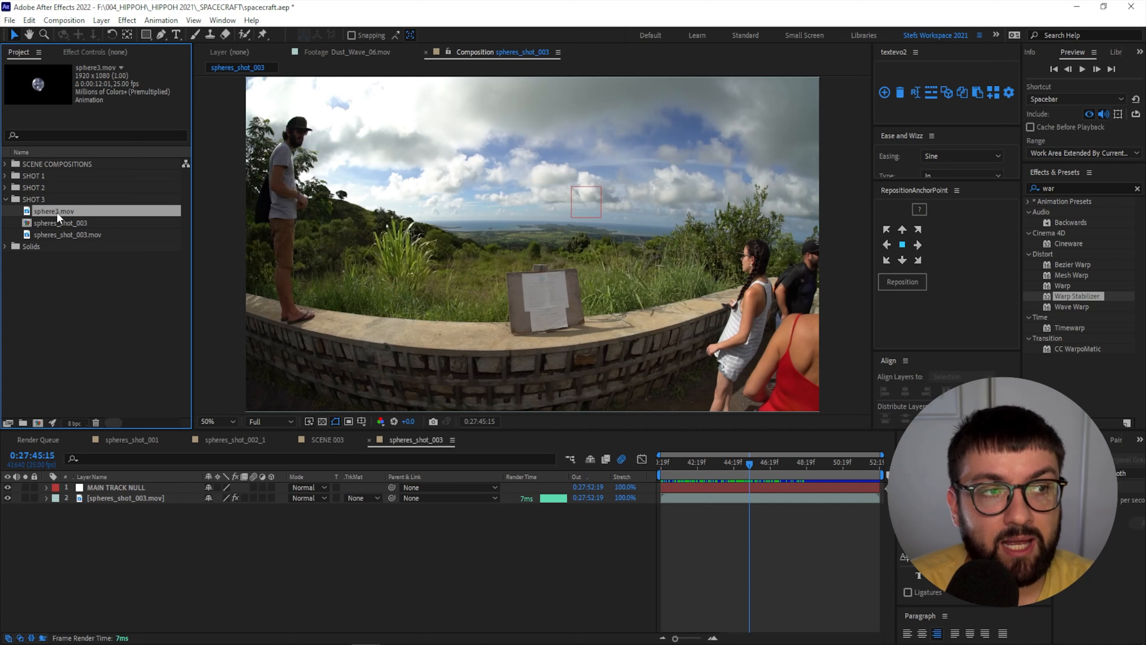
pyautogui.moveTo(56, 213); pyautogui.dragTo(536, 252)
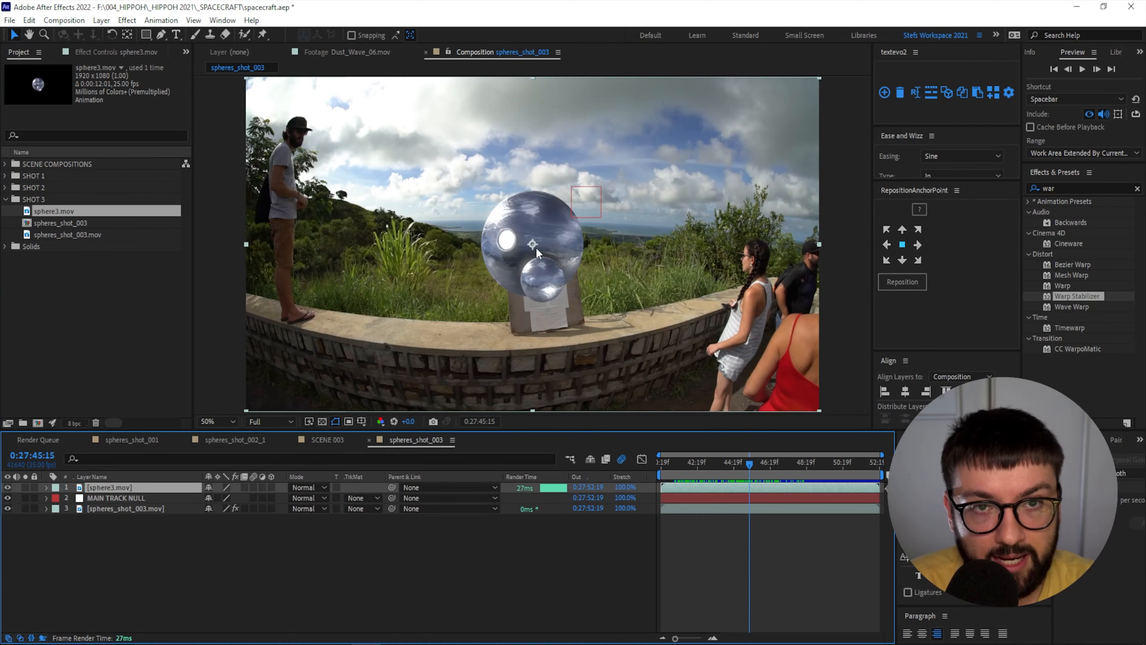
# Step: Scrub through the composition and play it from its start to check the untracked spheres against the footage
pyautogui.moveTo(739, 466); pyautogui.dragTo(765, 501)
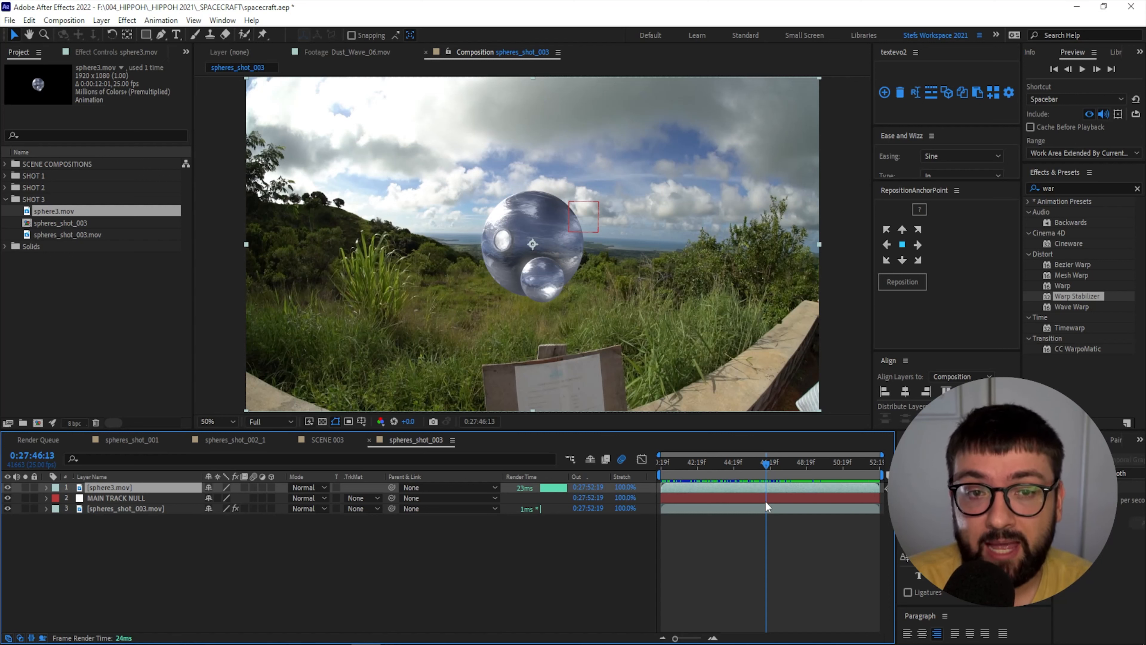
pyautogui.click(756, 464)
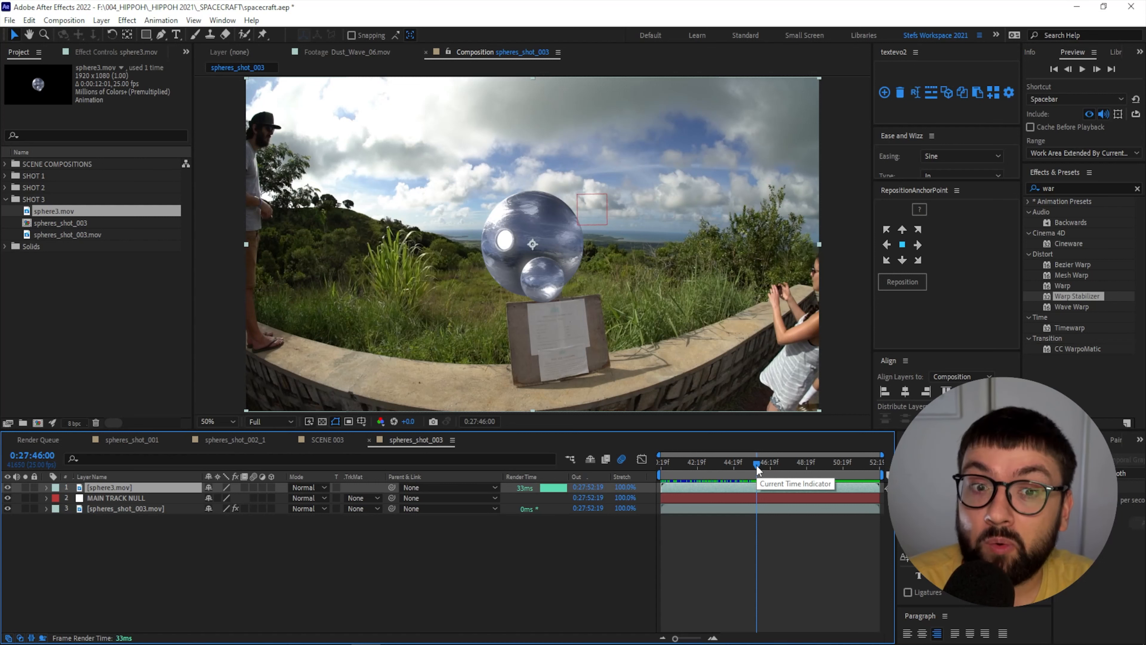
pyautogui.moveTo(756, 465); pyautogui.dragTo(650, 469)
pyautogui.press('space')
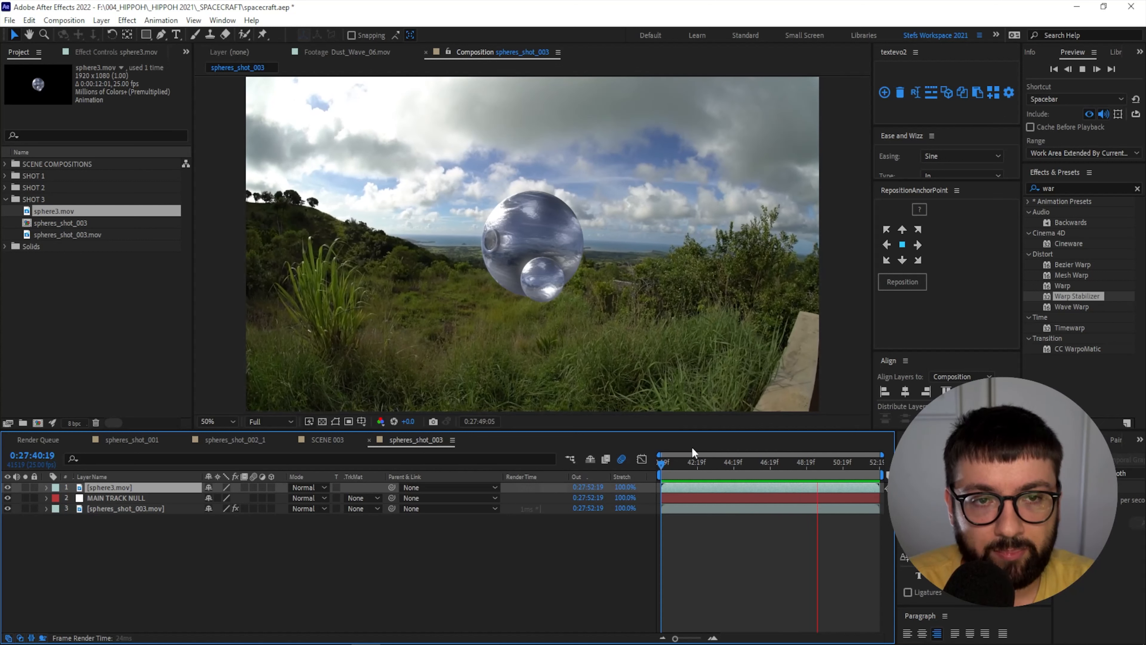
pyautogui.press('space')
# Step: Scale the sphere3.mov layer to 77% and move the spheres up into the sky above the horizon
pyautogui.press('s')
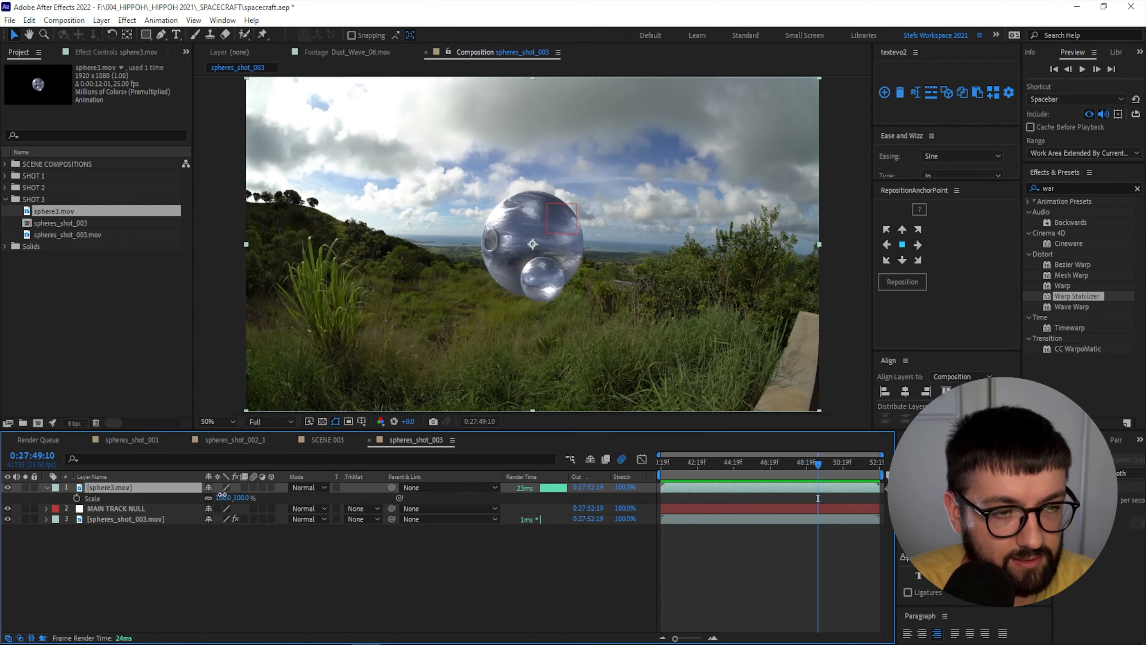
pyautogui.moveTo(221, 498); pyautogui.dragTo(210, 498)
pyautogui.moveTo(519, 262); pyautogui.dragTo(520, 214)
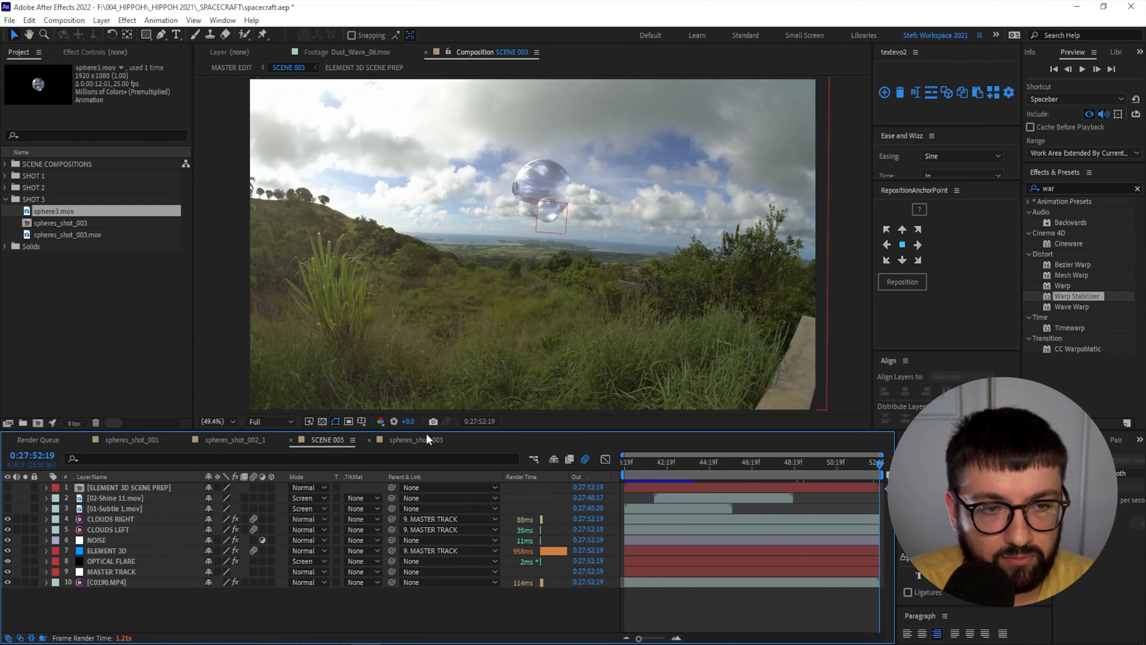
# Step: Reduce the sphere3.mov layer's scale to 55%, using the spheres in SCENE 003 as the size reference
pyautogui.click(425, 437)
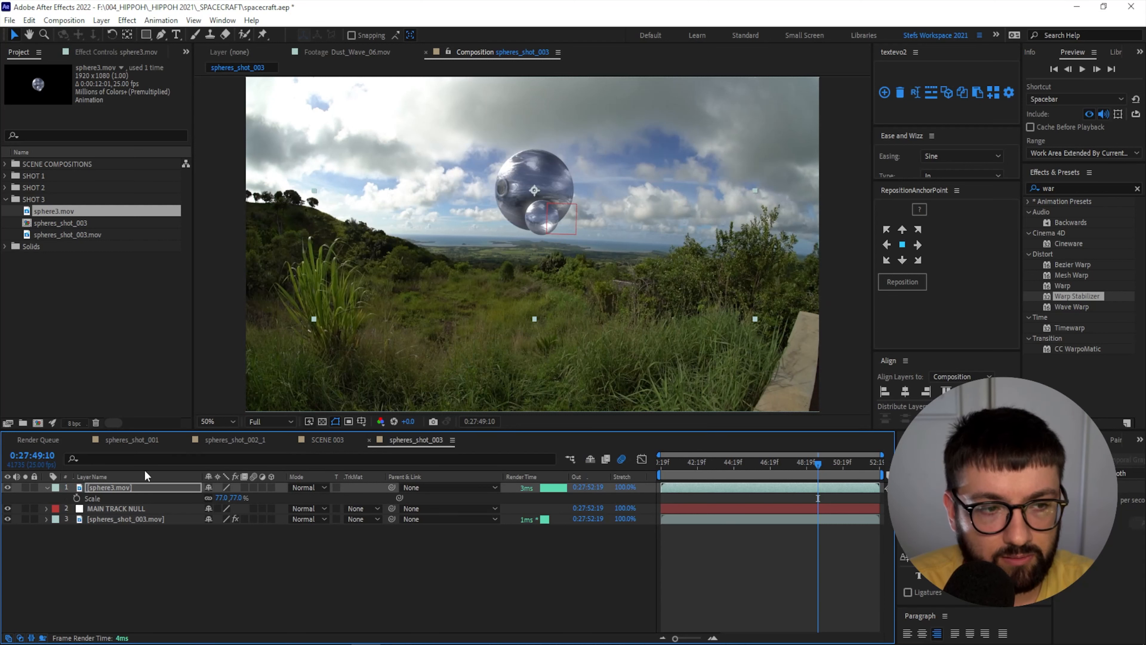
pyautogui.moveTo(233, 498); pyautogui.dragTo(215, 498)
pyautogui.click(337, 438)
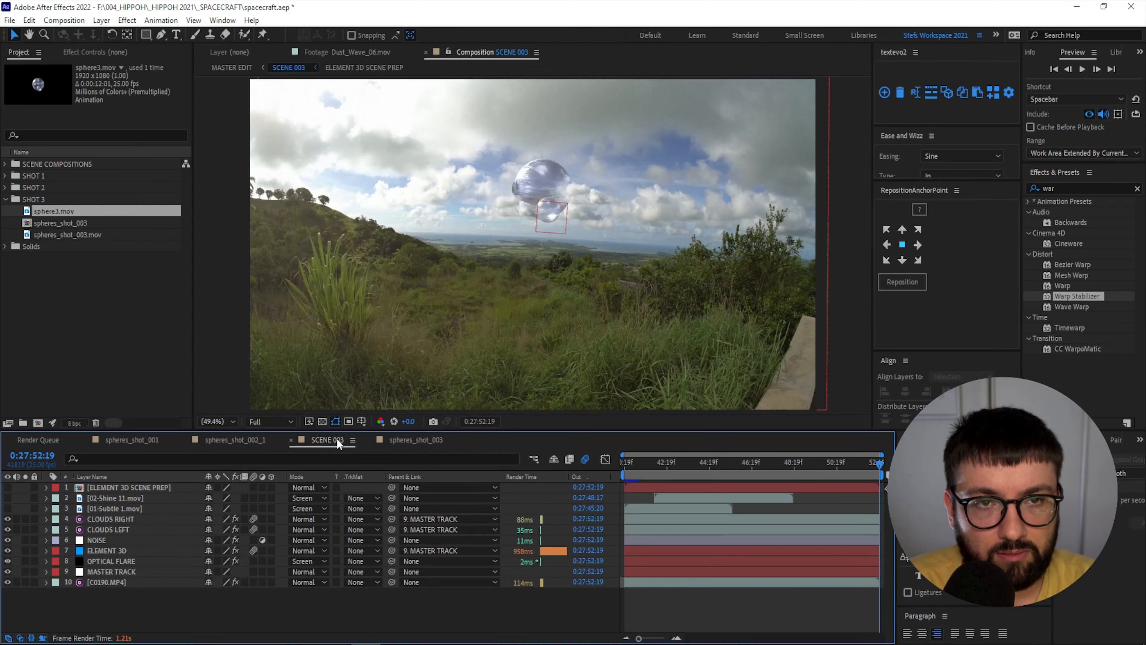
pyautogui.click(415, 438)
pyautogui.moveTo(224, 498); pyautogui.dragTo(206, 498)
pyautogui.click(277, 594)
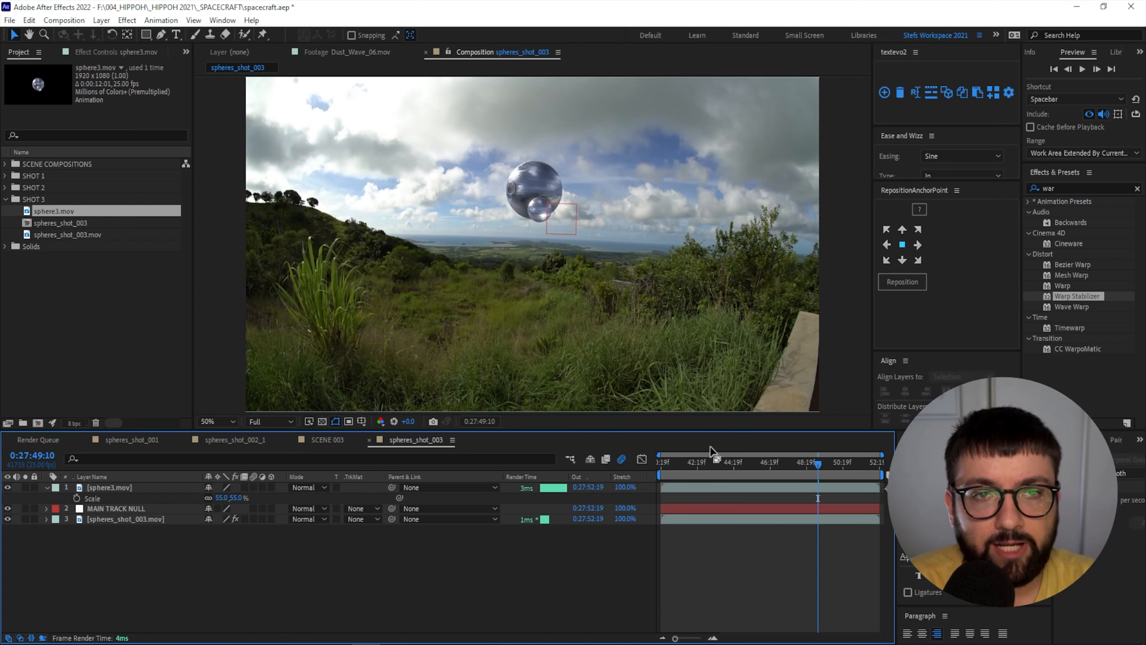
# Step: Parent the sphere3.mov layer to MAIN TRACK NULL and check the assigned parent
pyautogui.click(132, 487)
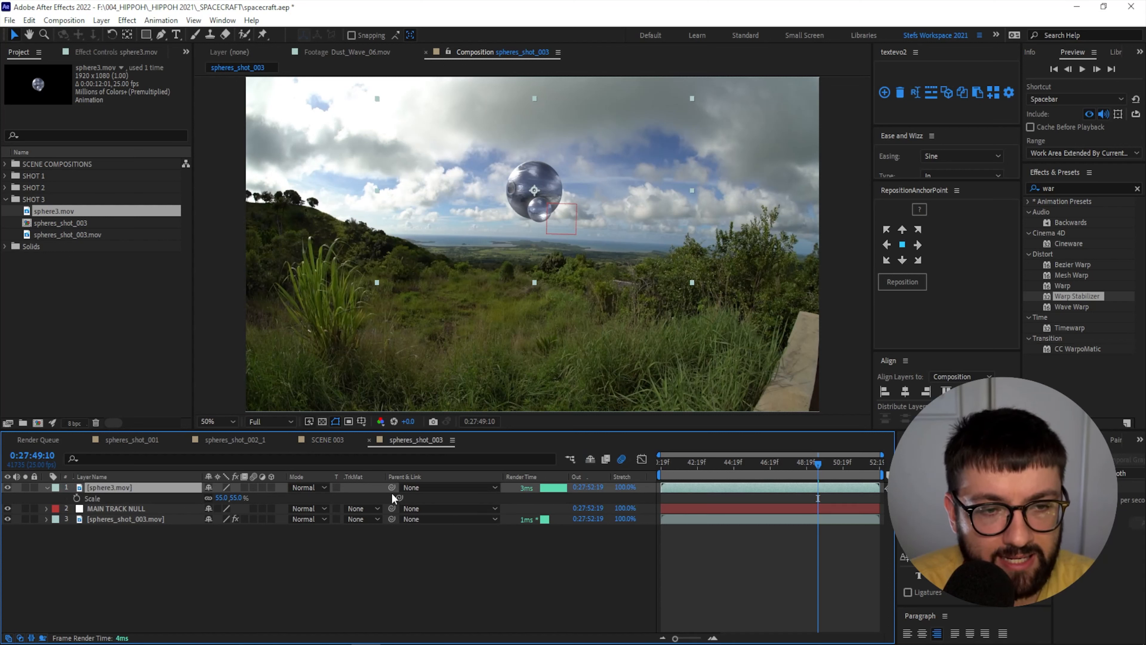
pyautogui.click(135, 507)
pyautogui.click(136, 488)
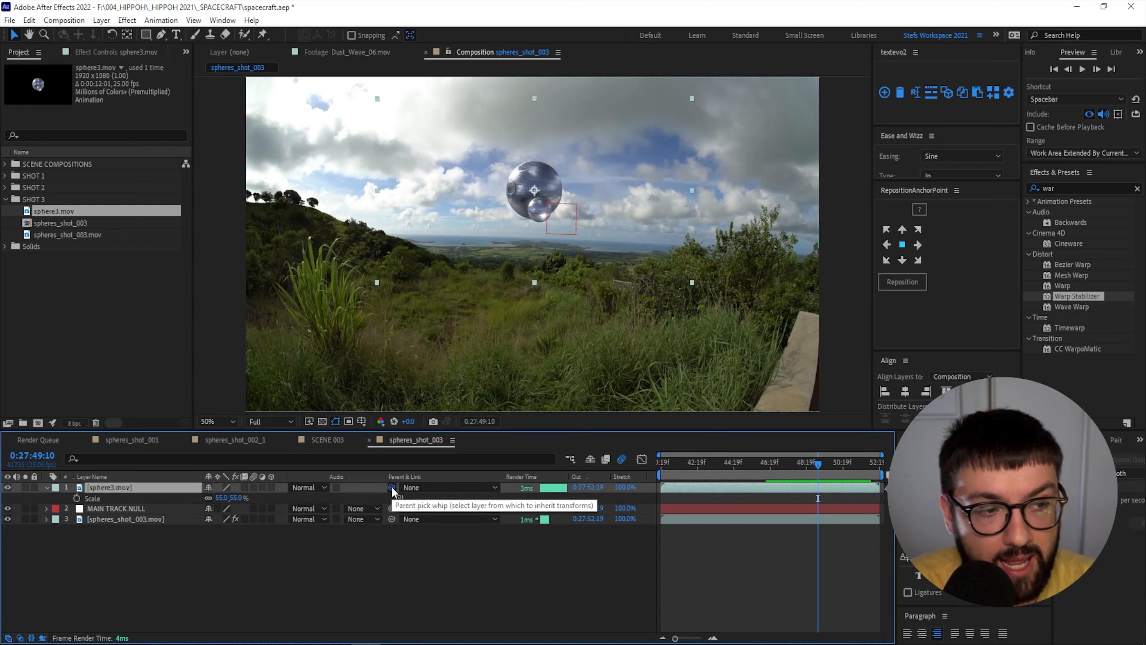
pyautogui.moveTo(391, 488); pyautogui.dragTo(129, 509)
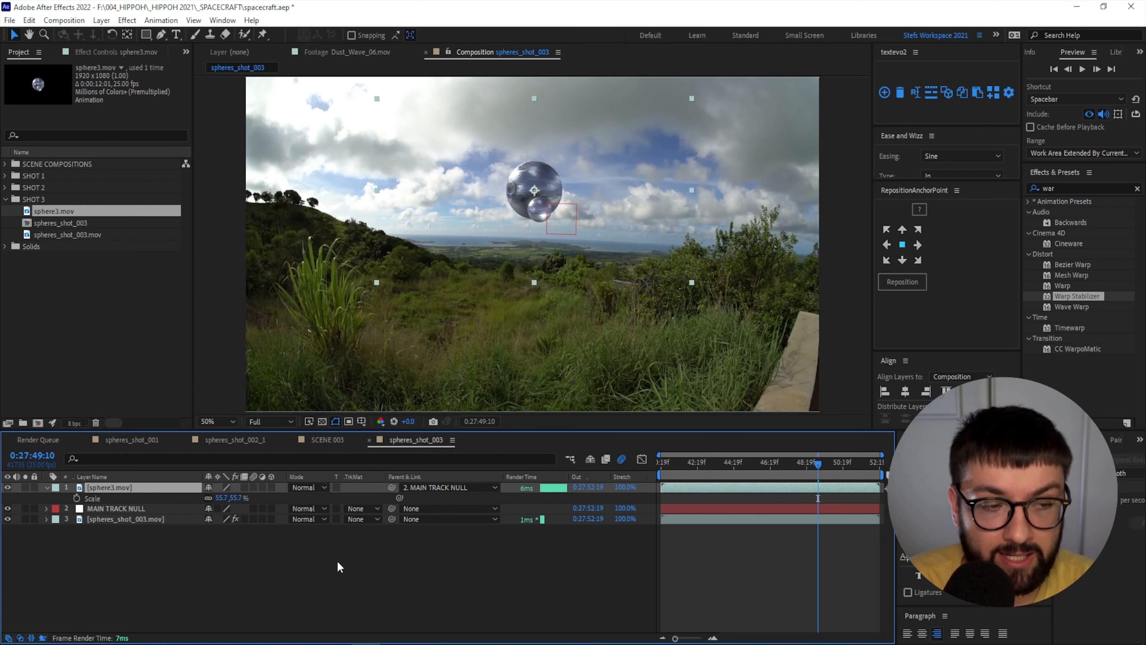
pyautogui.click(441, 488)
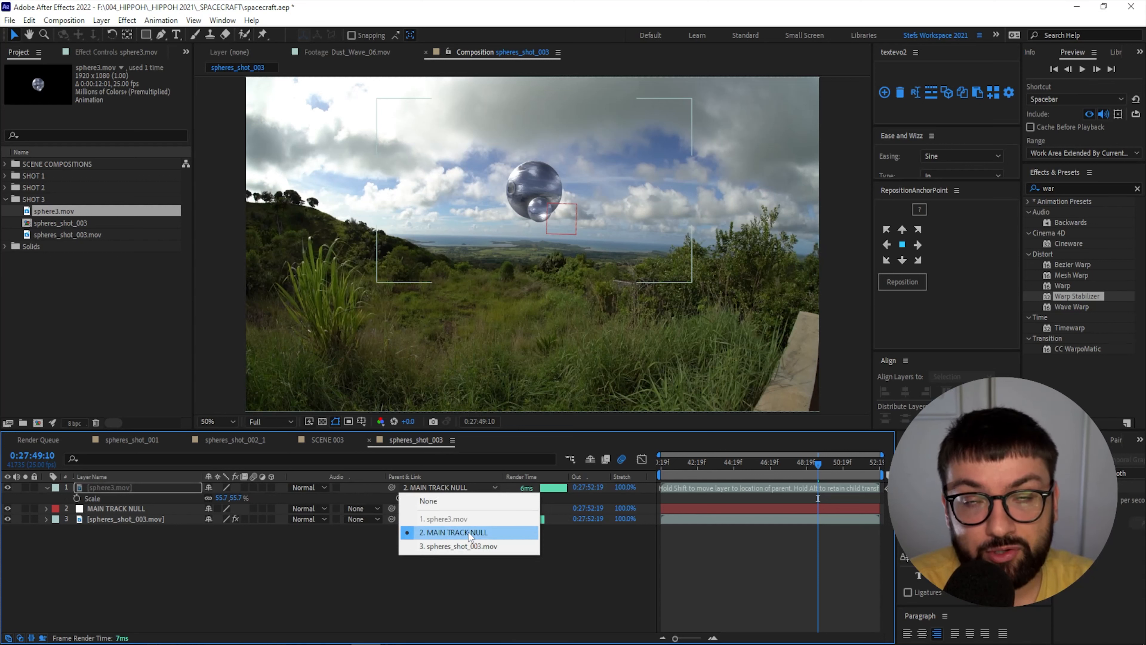
pyautogui.click(371, 539)
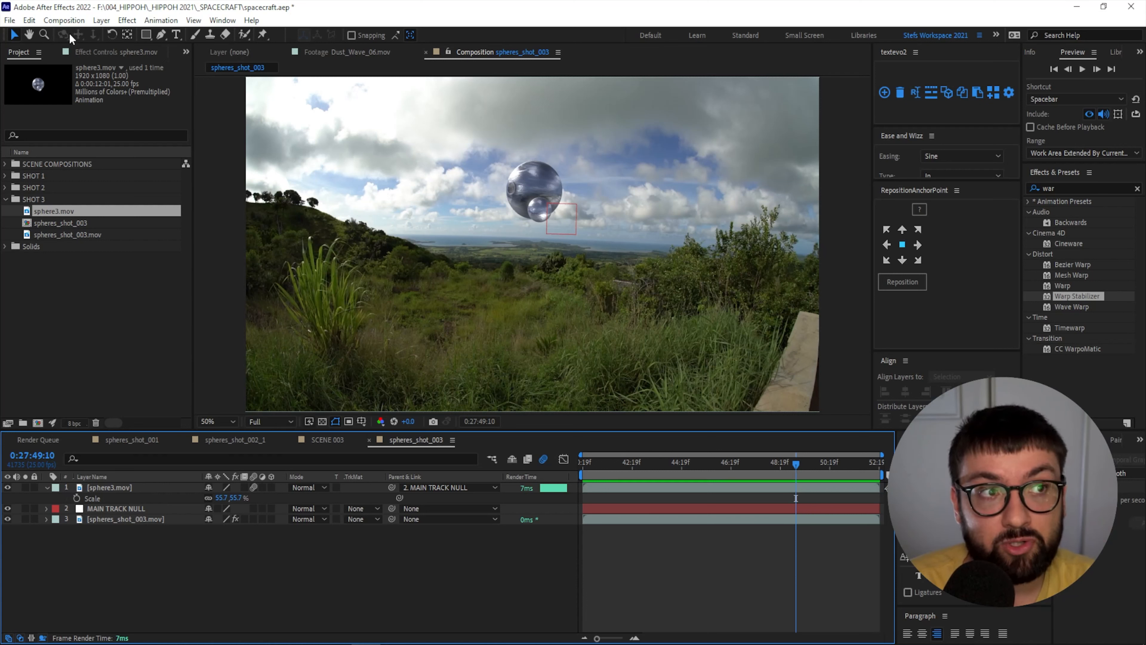
# Step: Review the composition's advanced motion blur settings, then preview the tracked spheres from the start of the clip
pyautogui.click(70, 23)
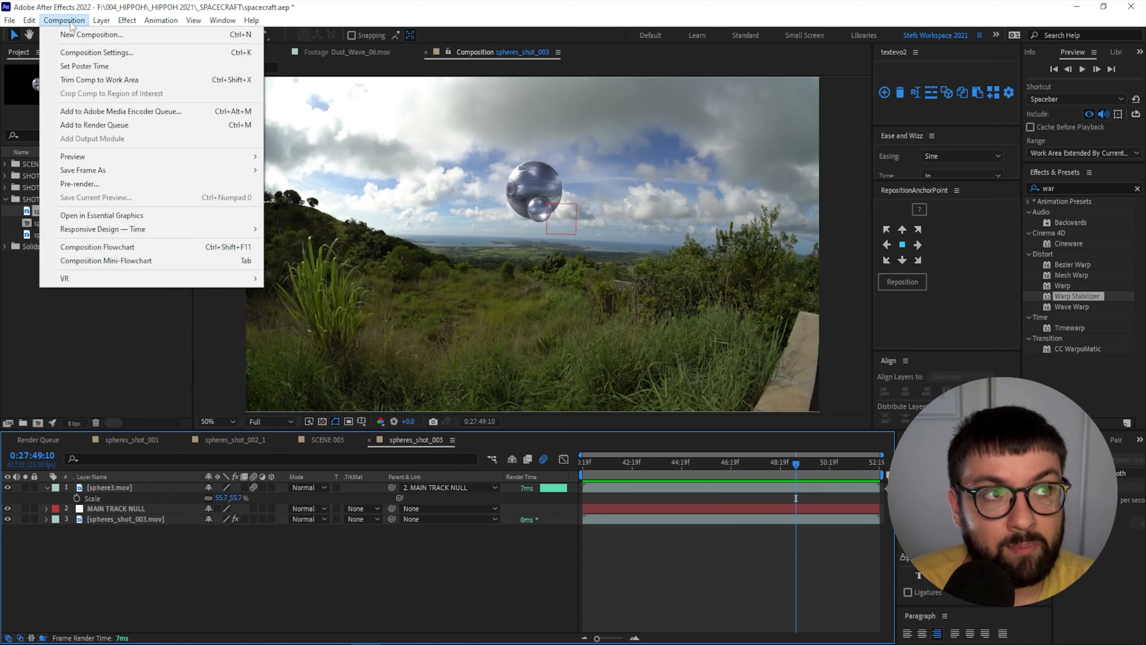
pyautogui.click(87, 51)
pyautogui.click(427, 197)
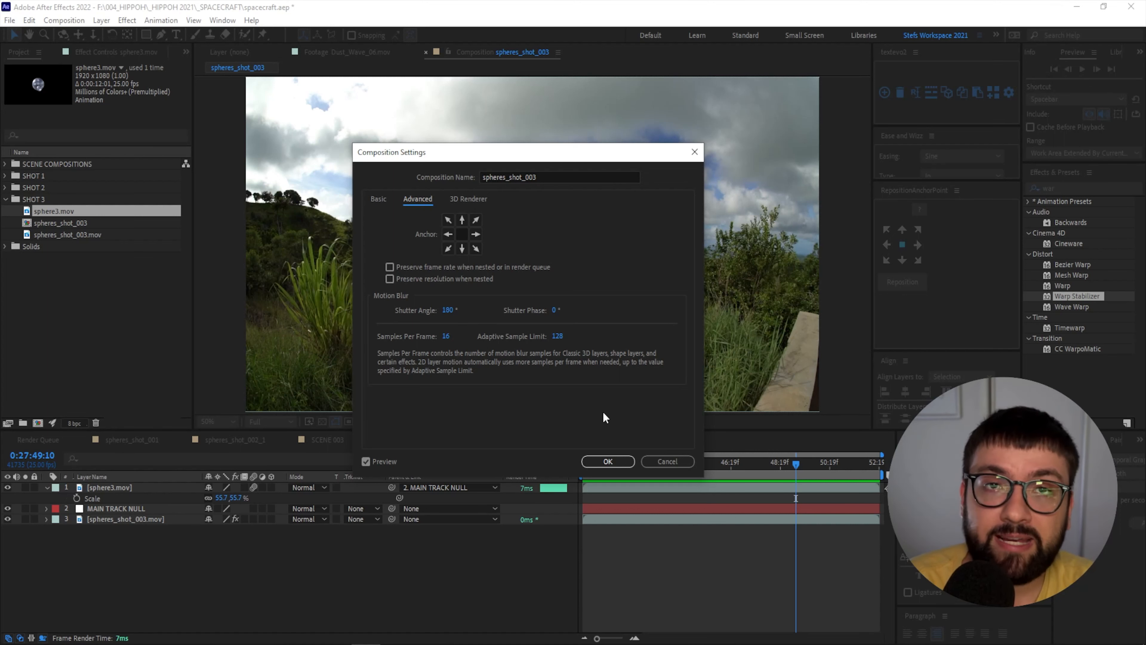
pyautogui.click(608, 461)
pyautogui.press('space')
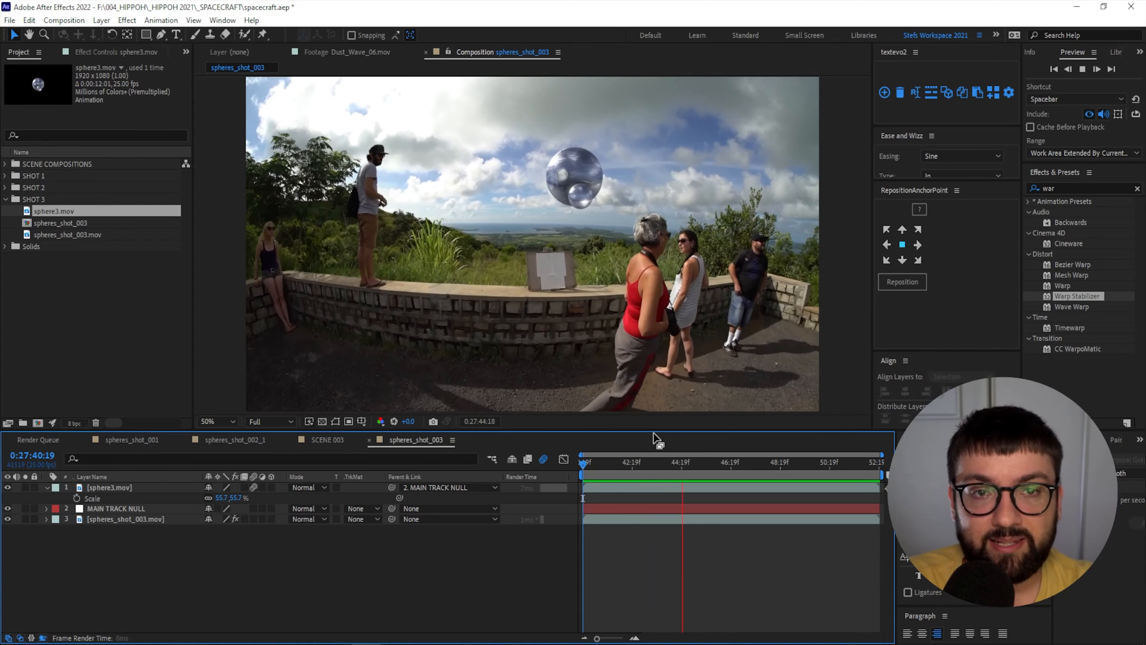
# Step: Stop the preview of the tracked spheres and return to the first frame of the clip at 0:27:40:19
pyautogui.click(592, 463)
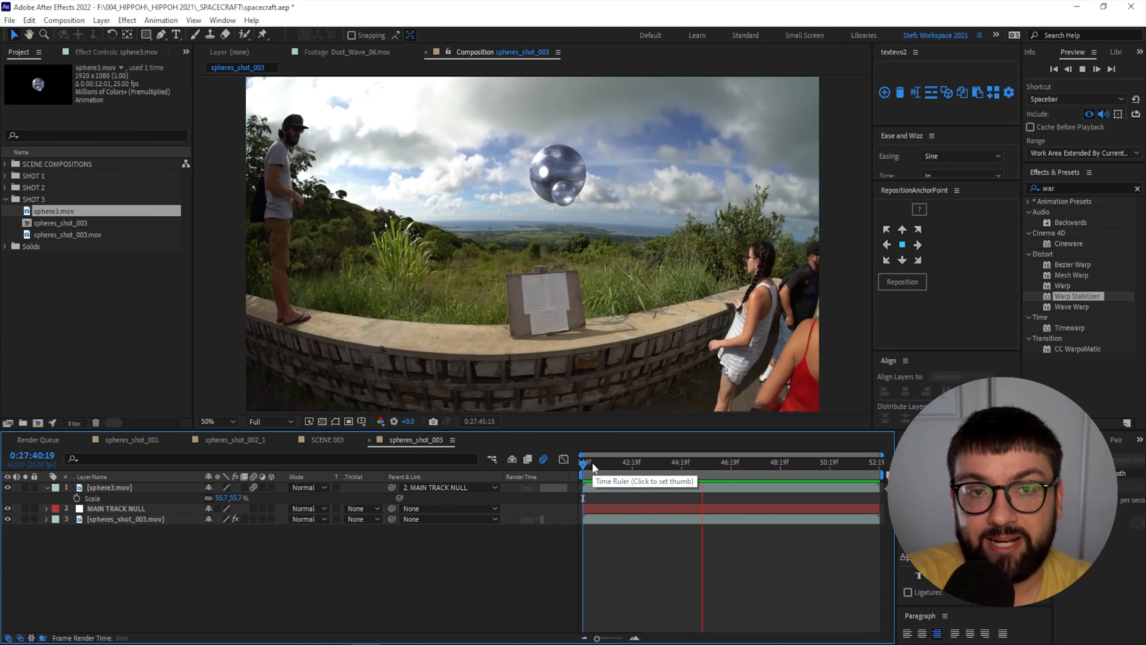
pyautogui.click(590, 465)
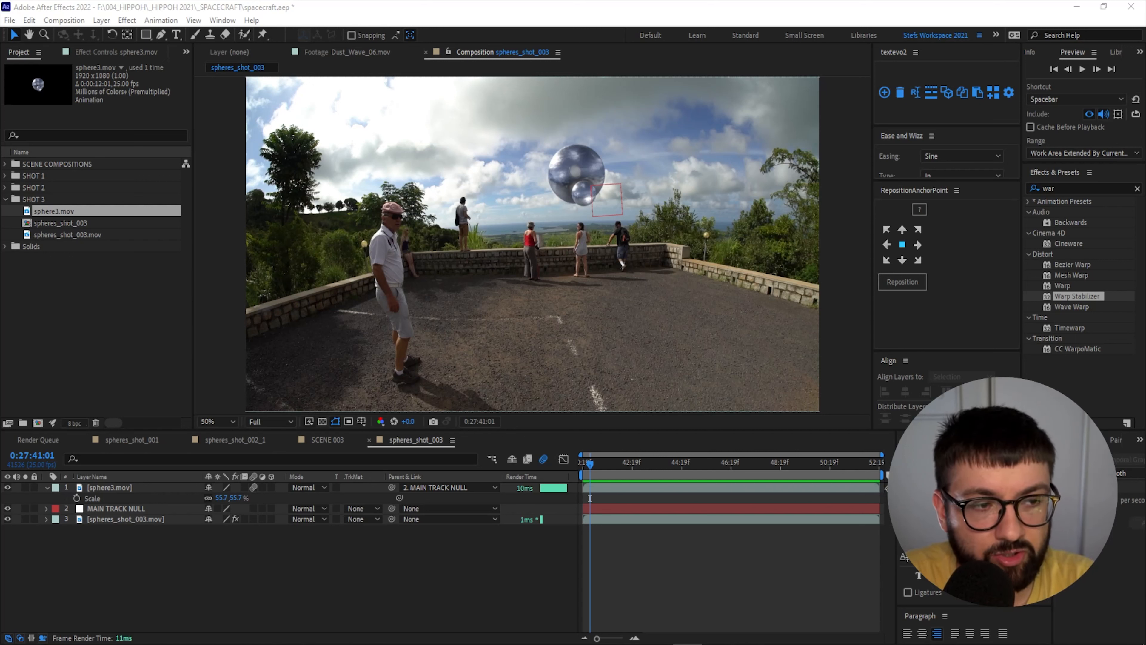
pyautogui.click(257, 592)
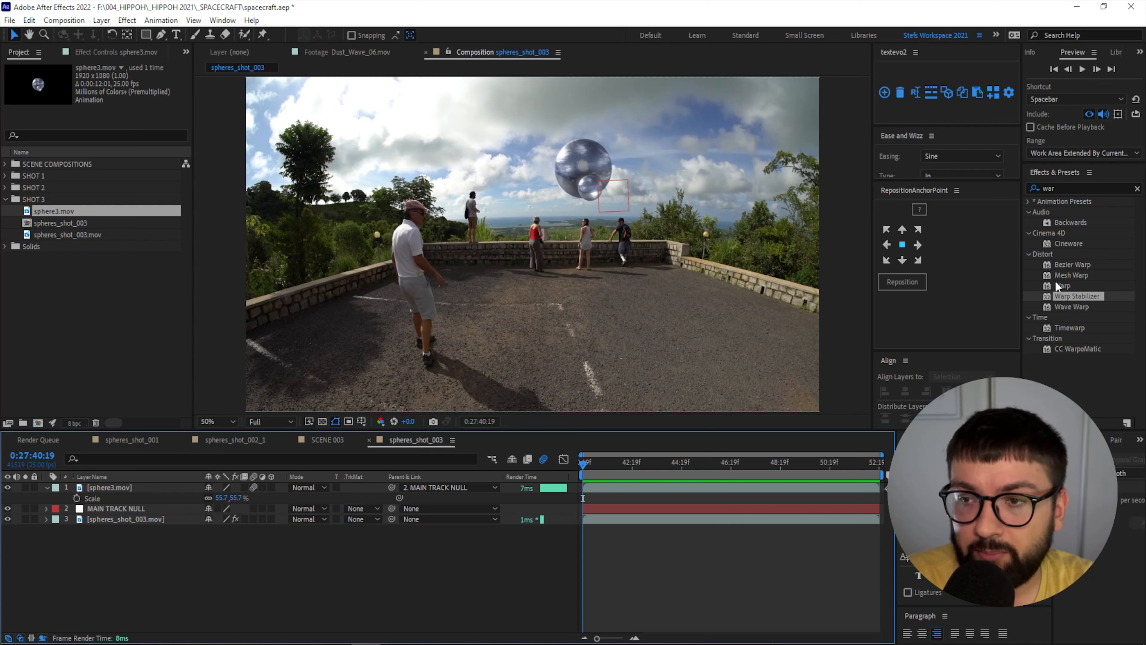
# Step: Find the Lumetri Color effect and apply it to the sphere3.mov layer
pyautogui.click(1073, 187)
pyautogui.write('lumetr')
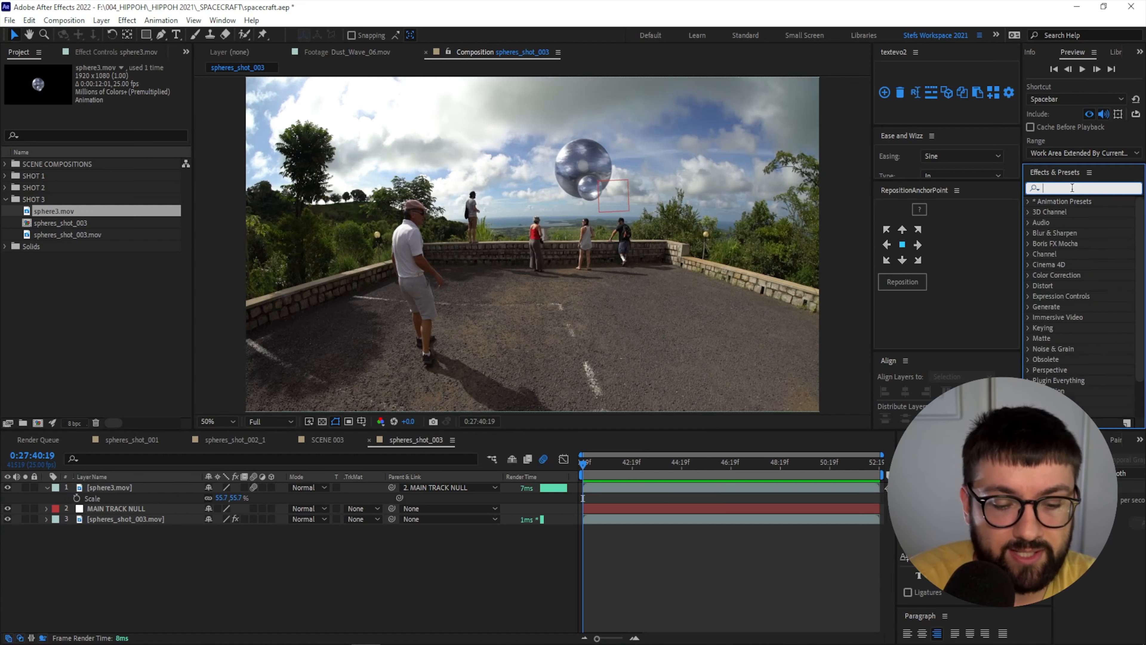
pyautogui.write('i')
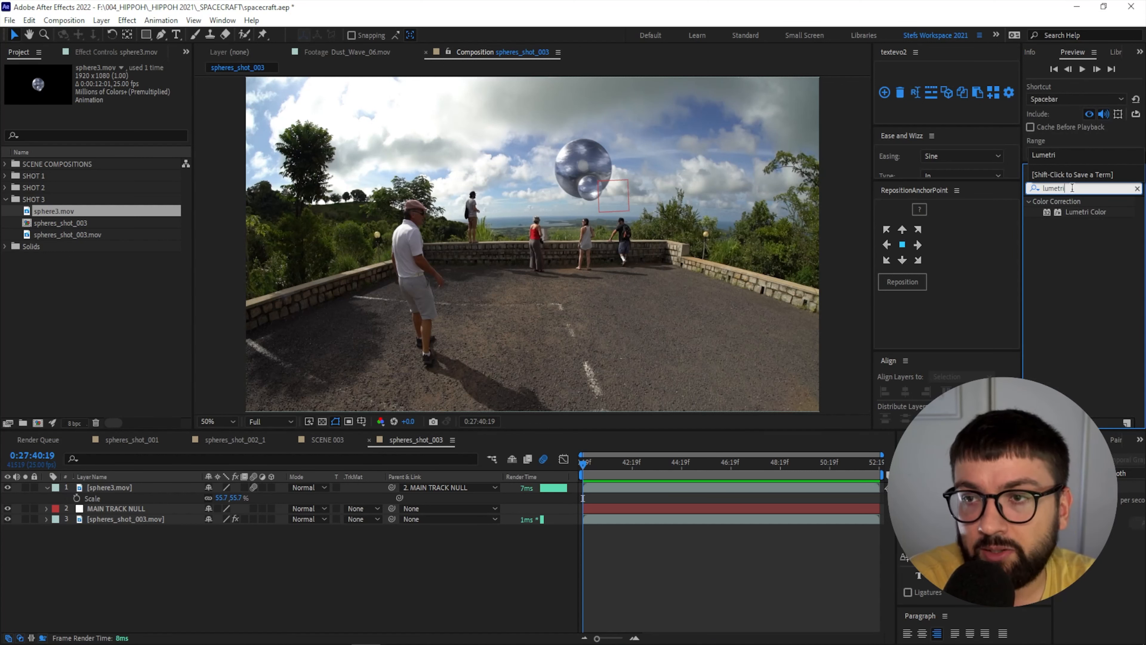
pyautogui.click(1067, 213)
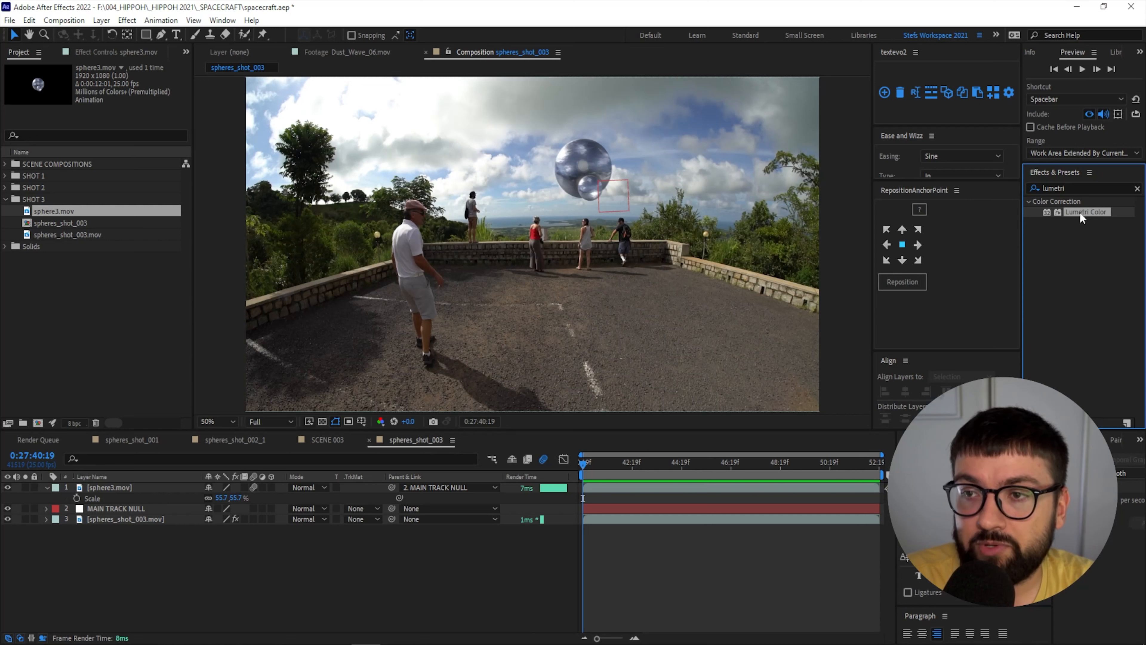
pyautogui.moveTo(1080, 211); pyautogui.dragTo(122, 488)
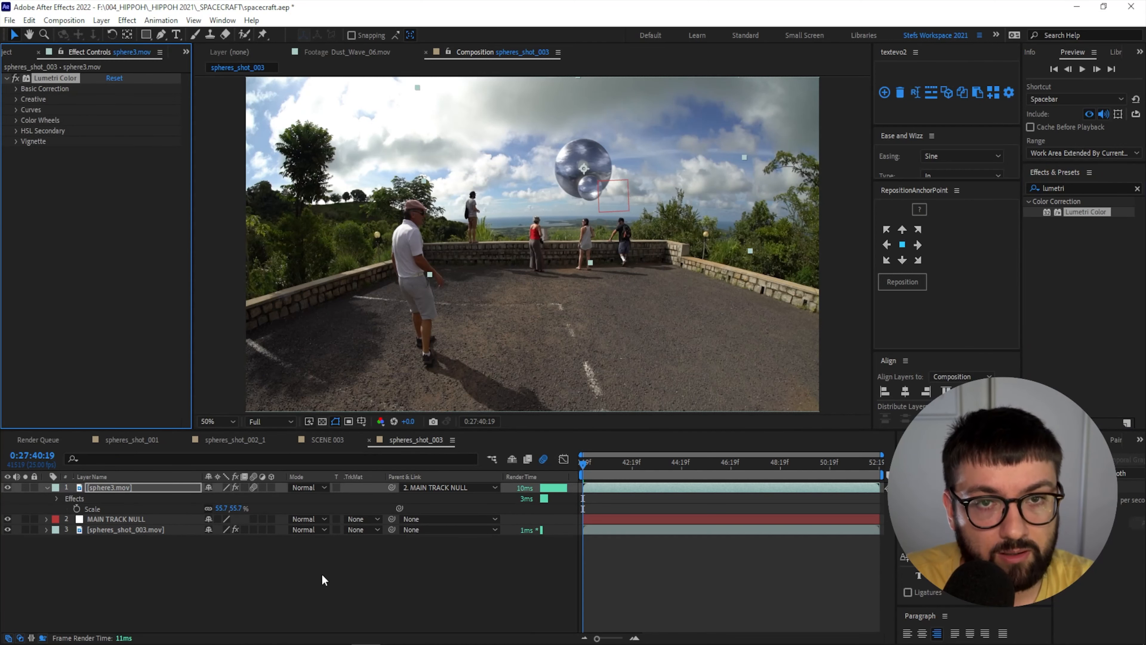
# Step: Examine the spheres against the sky at 100% magnification, moving to the frame at 0:27:44:12
pyautogui.click(345, 577)
pyautogui.scroll(1, 619, 127)
pyautogui.press('space')
pyautogui.moveTo(709, 134); pyautogui.dragTo(632, 247)
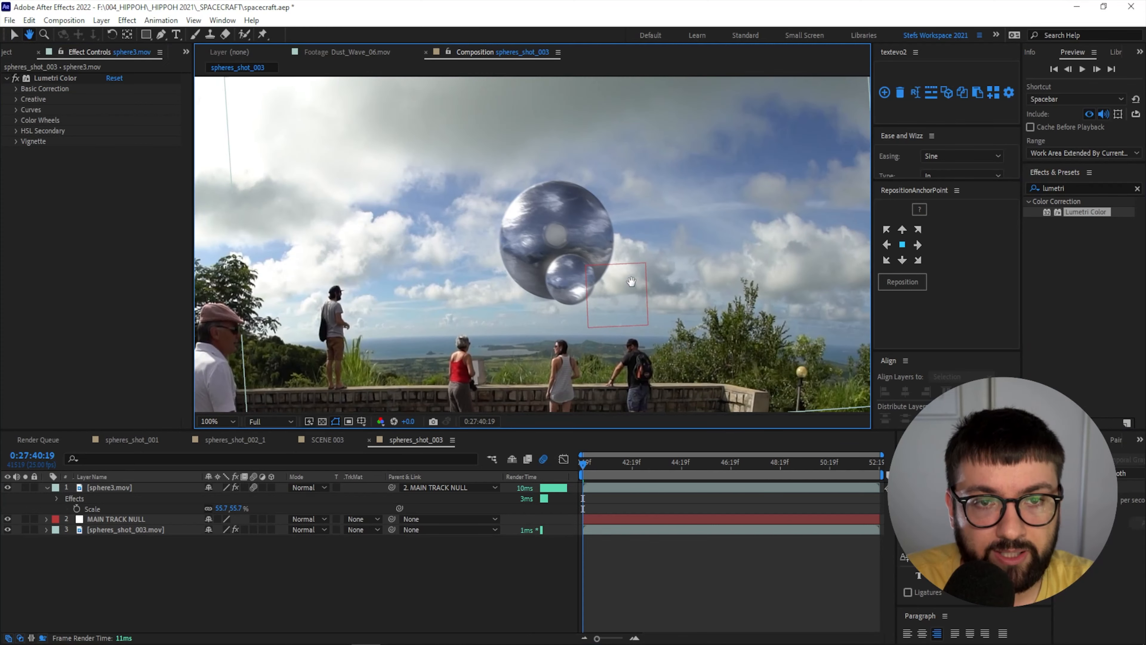
pyautogui.moveTo(583, 463); pyautogui.dragTo(675, 463)
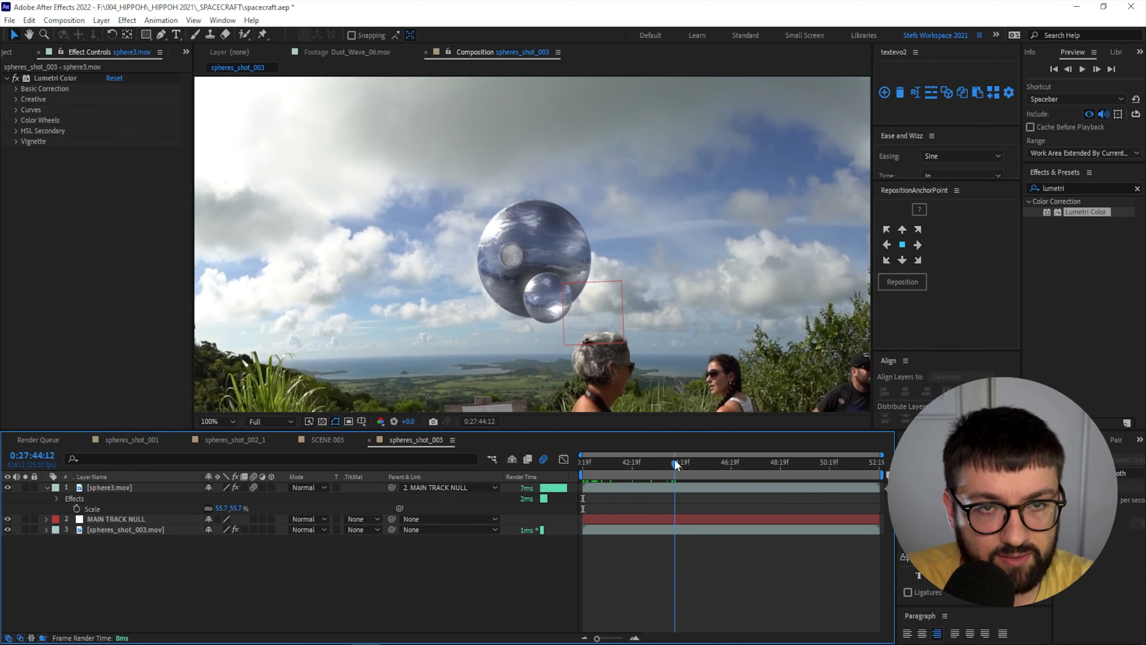